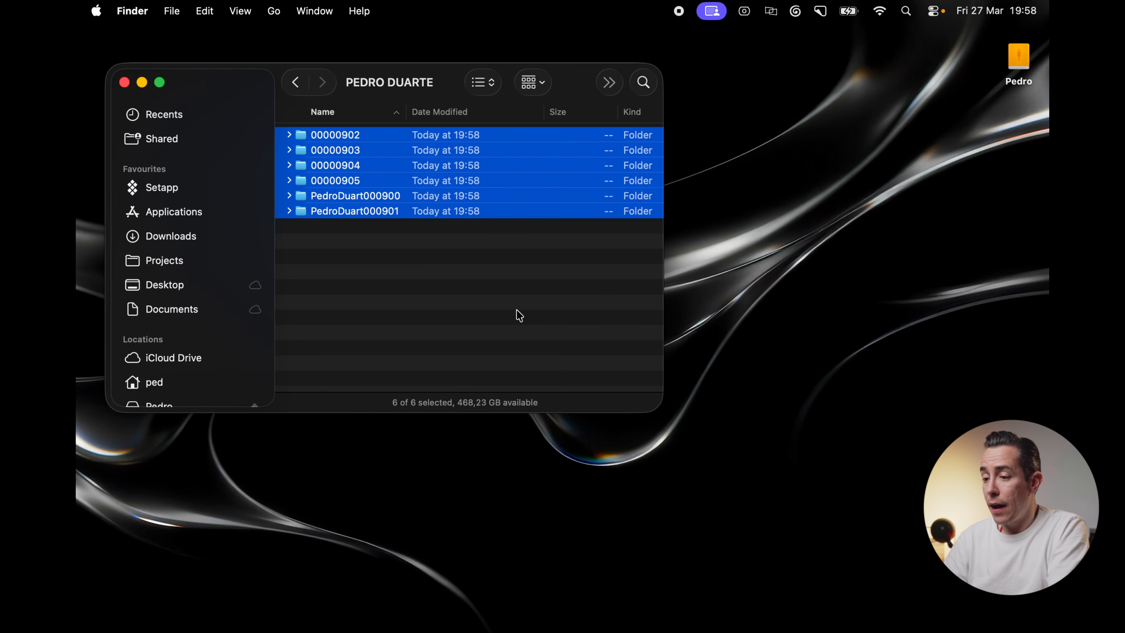
- Find and open the Analog Cameras folder with the launcher, and shift its window clear of the scans folder's list
click(419, 296)
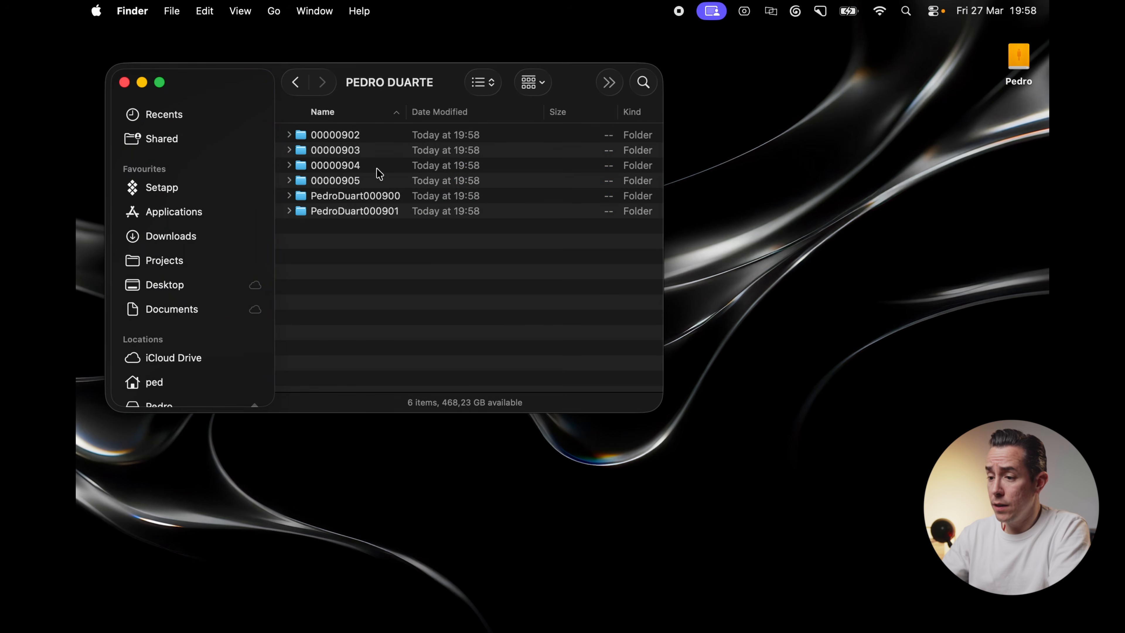
click(368, 140)
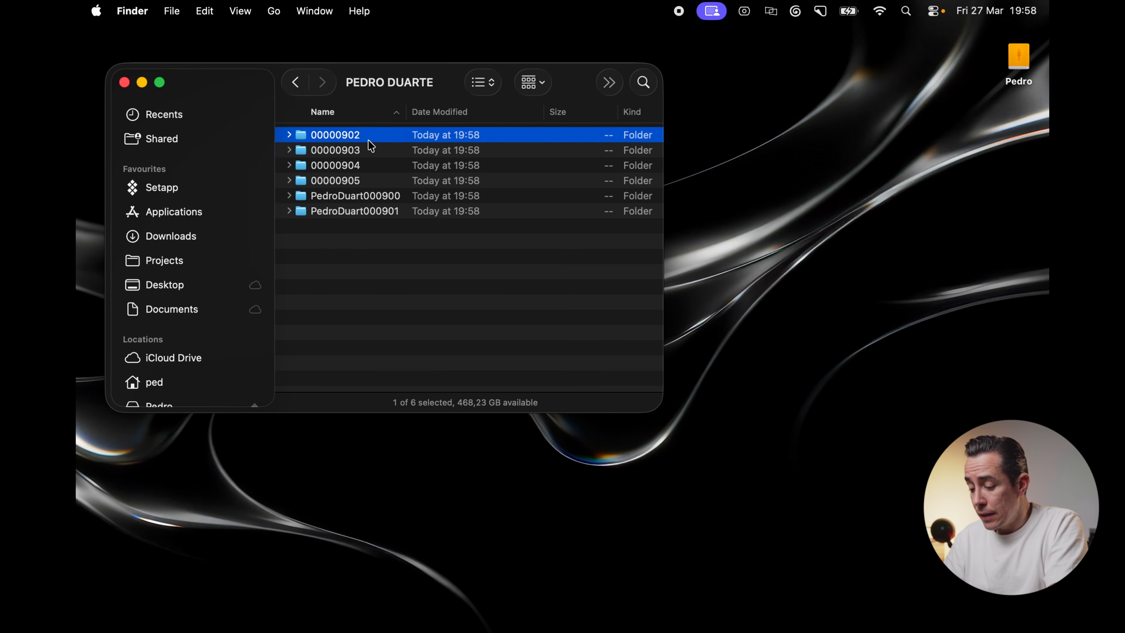
key(super+space)
text(analog)
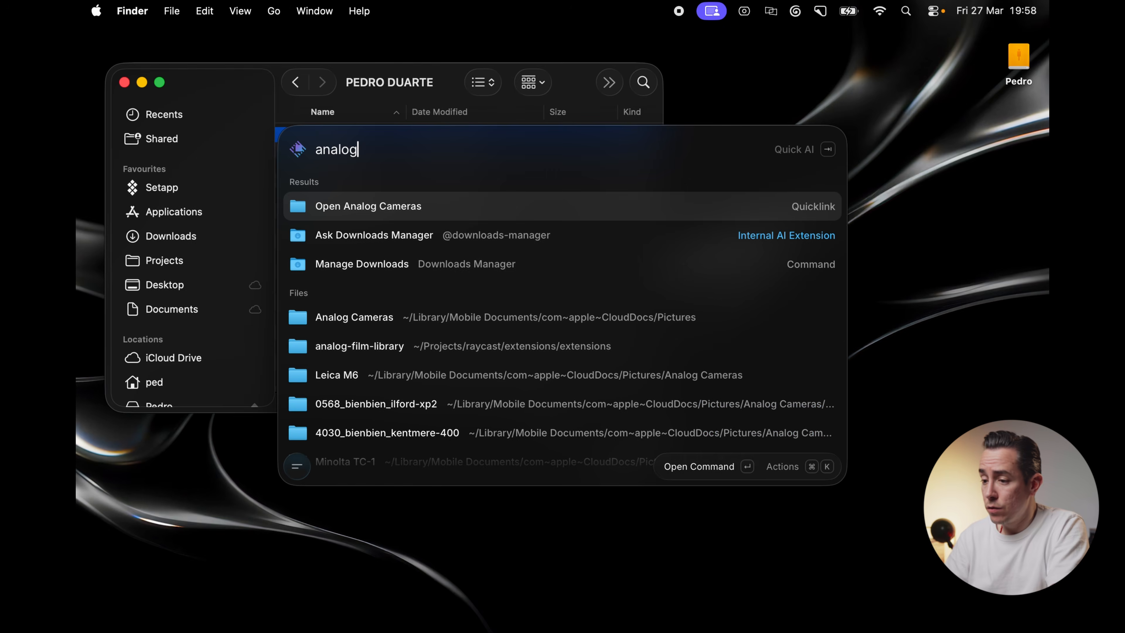
key(Return)
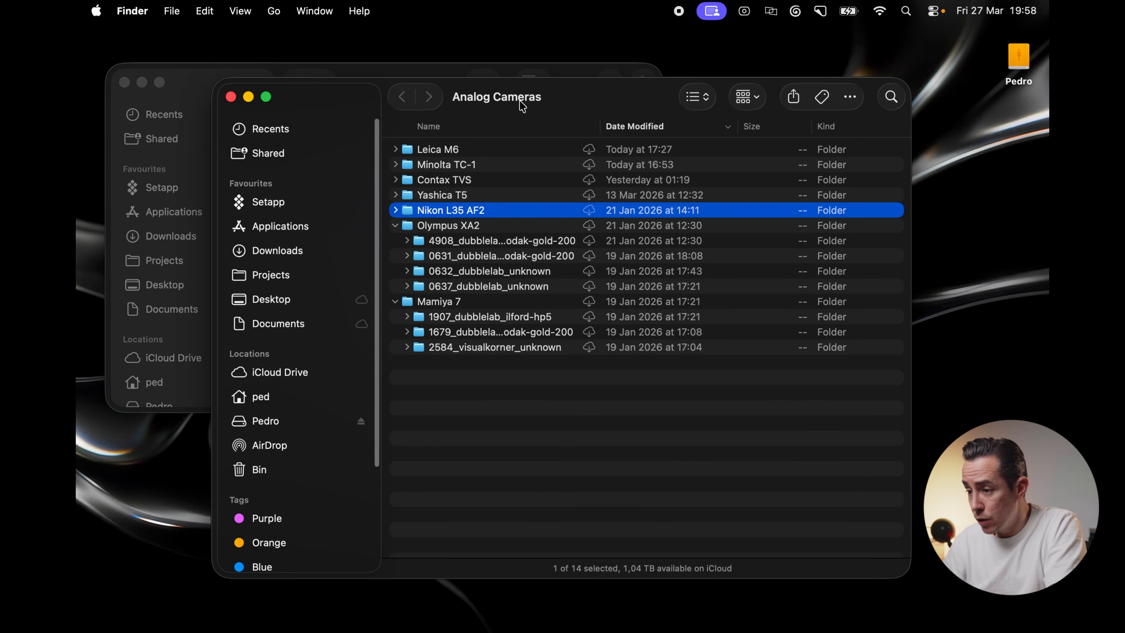
drag(547, 100, 669, 135)
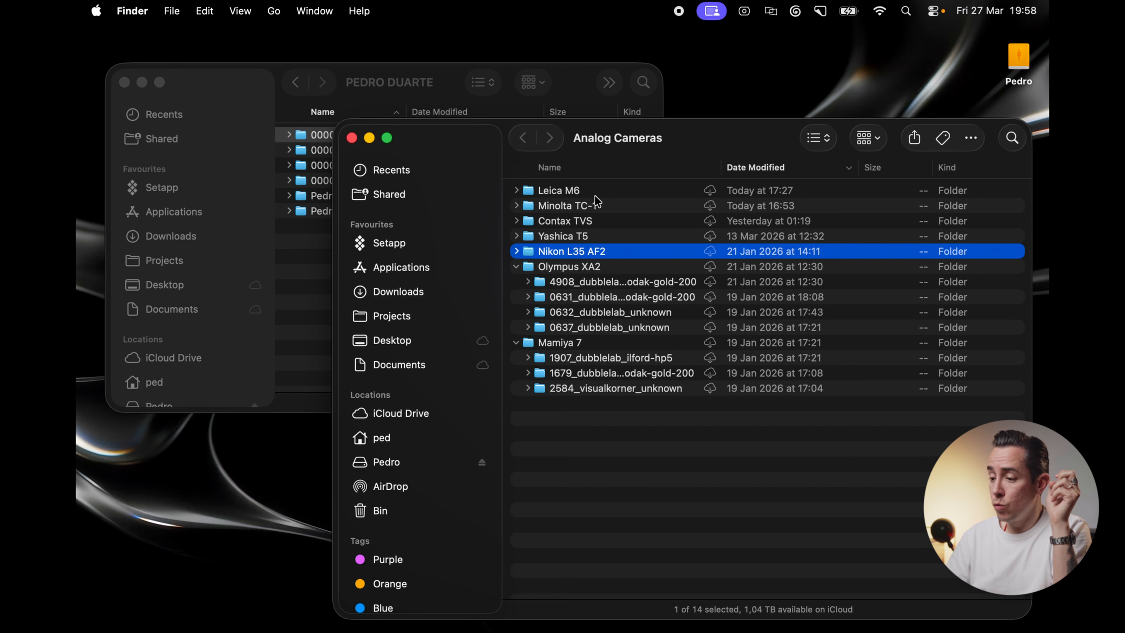
- Expand the Nikon L35 AF2, Yashica T5, Minolta TC-1 and Leica M6 folders to examine how their film rolls are organised
key(Right)
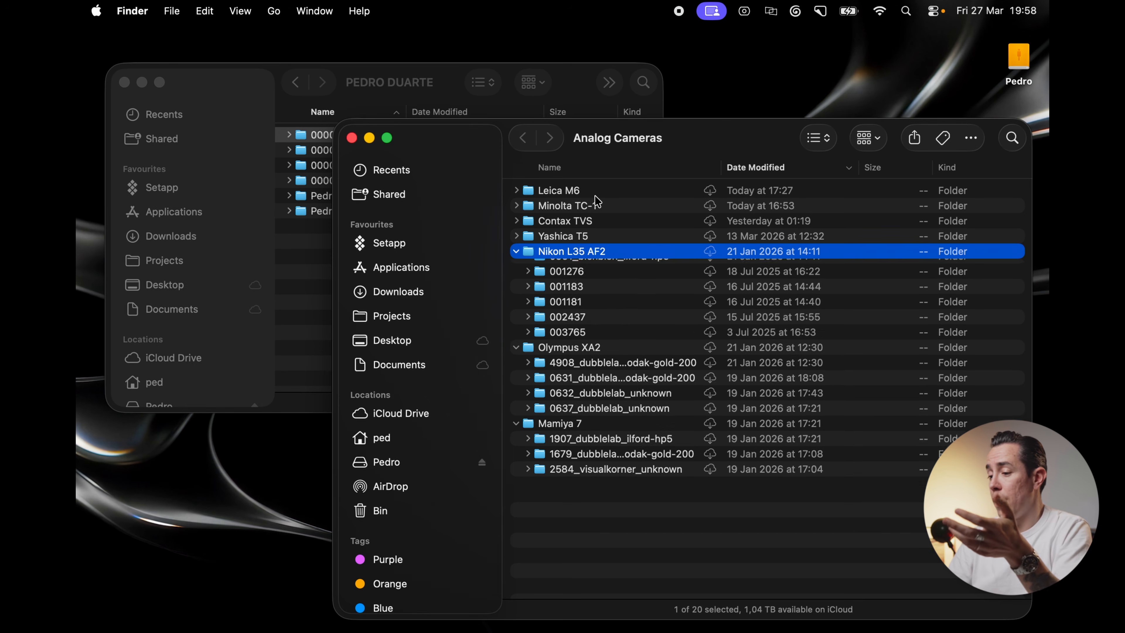
key(Up)
key(Right)
key(Up)
key(Up)
key(Right)
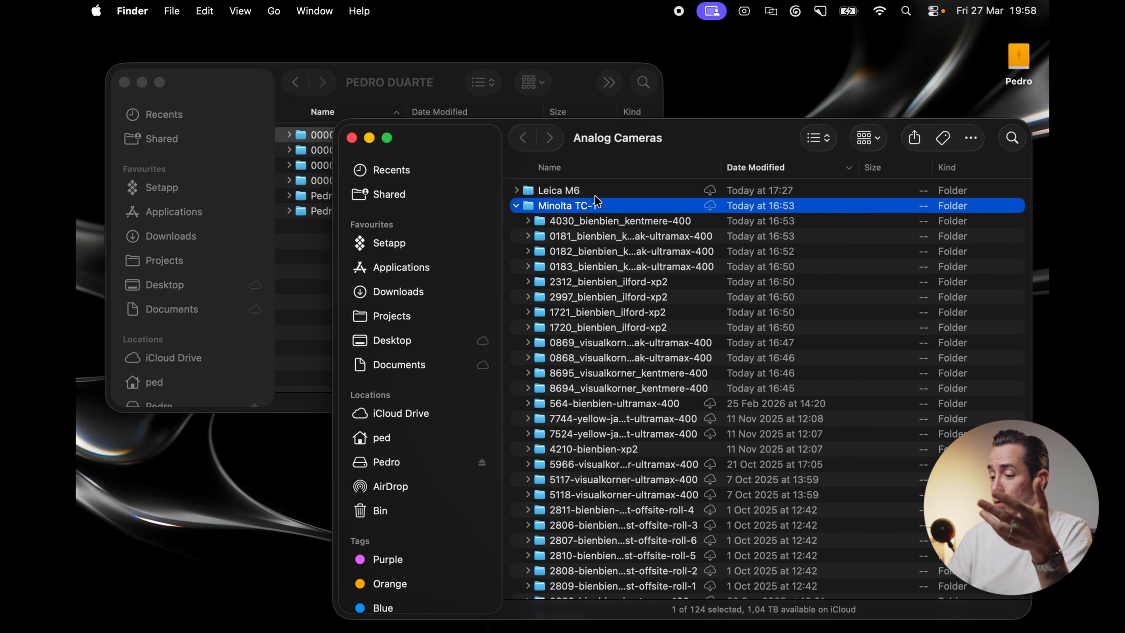
key(Up)
key(Right)
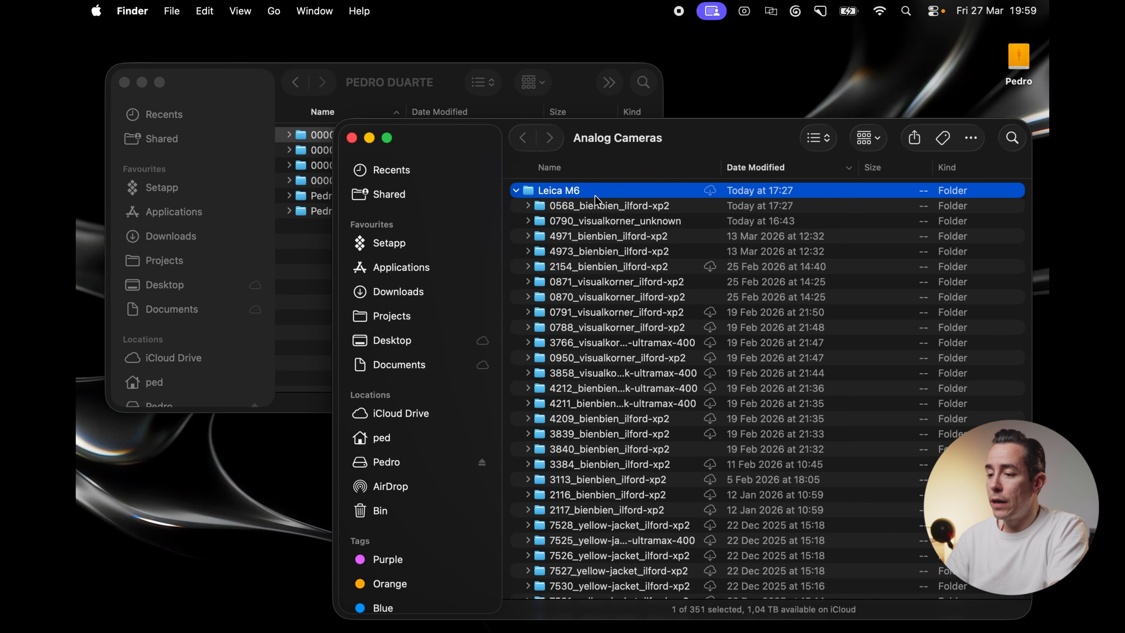
- Expand the 00000902 scans folder, preview photos 000009020001.jpg to 000009020009.jpg, and collapse the folder
click(312, 135)
key(Return)
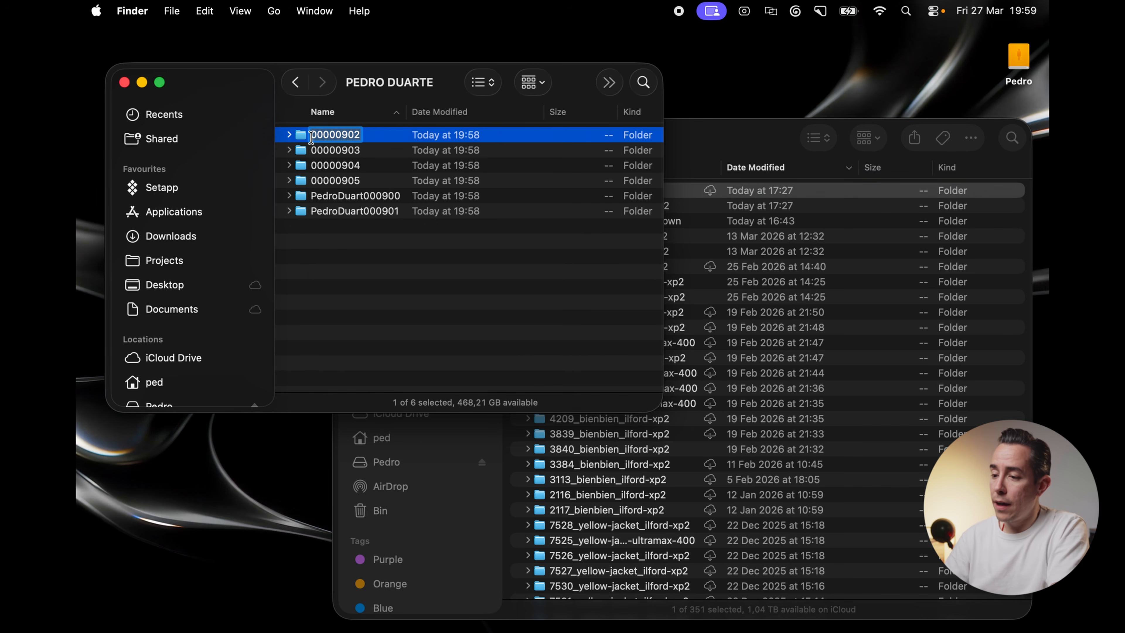
key(Return)
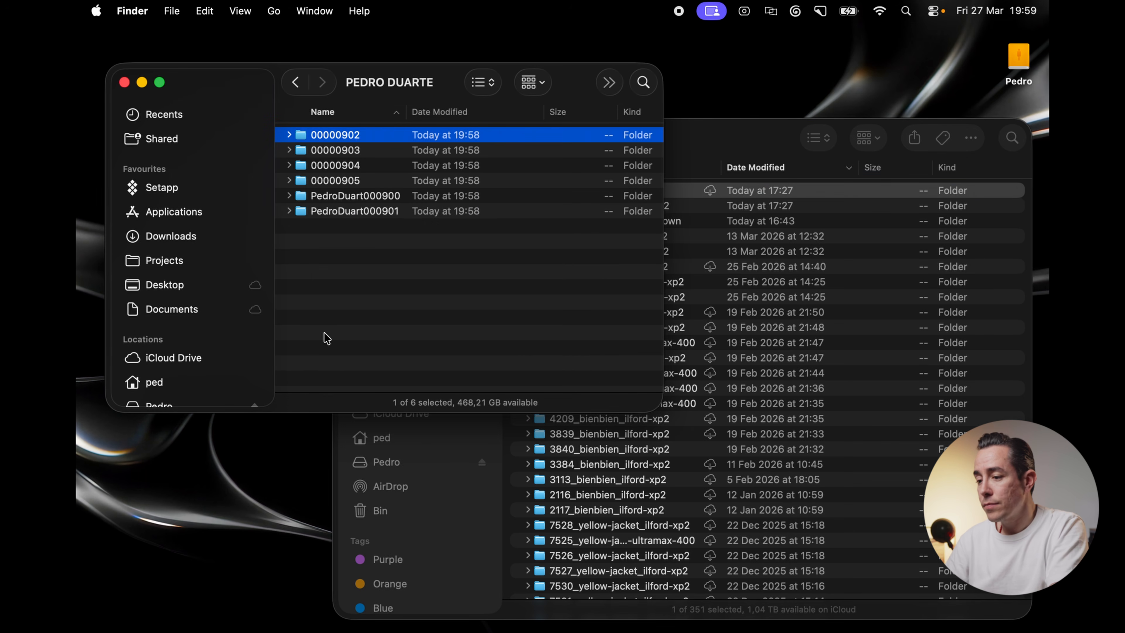
key(Right)
key(Down)
key(space)
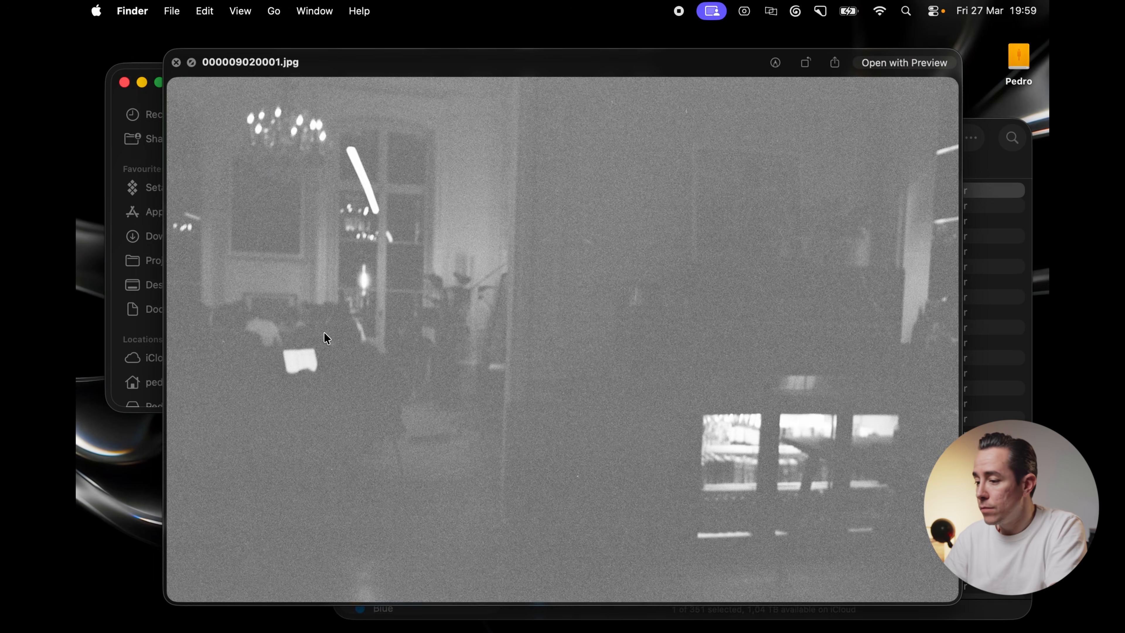
key(Down)
key(Down)
key(Down)
key(Down)
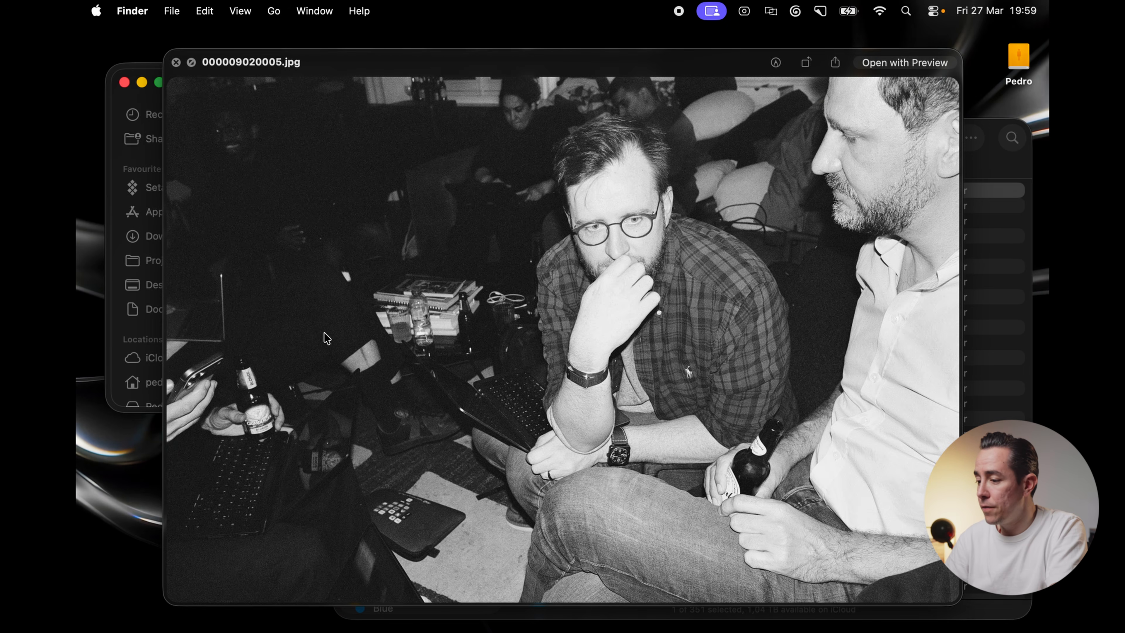
key(Down)
key(Down)
key(Down)
key(Down)
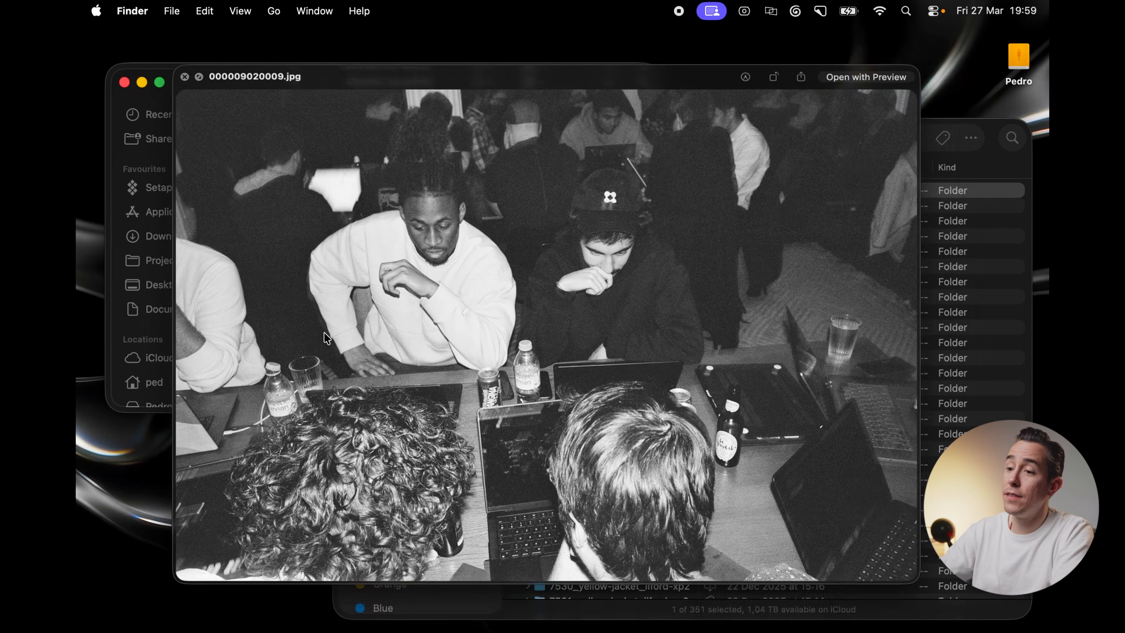
key(space)
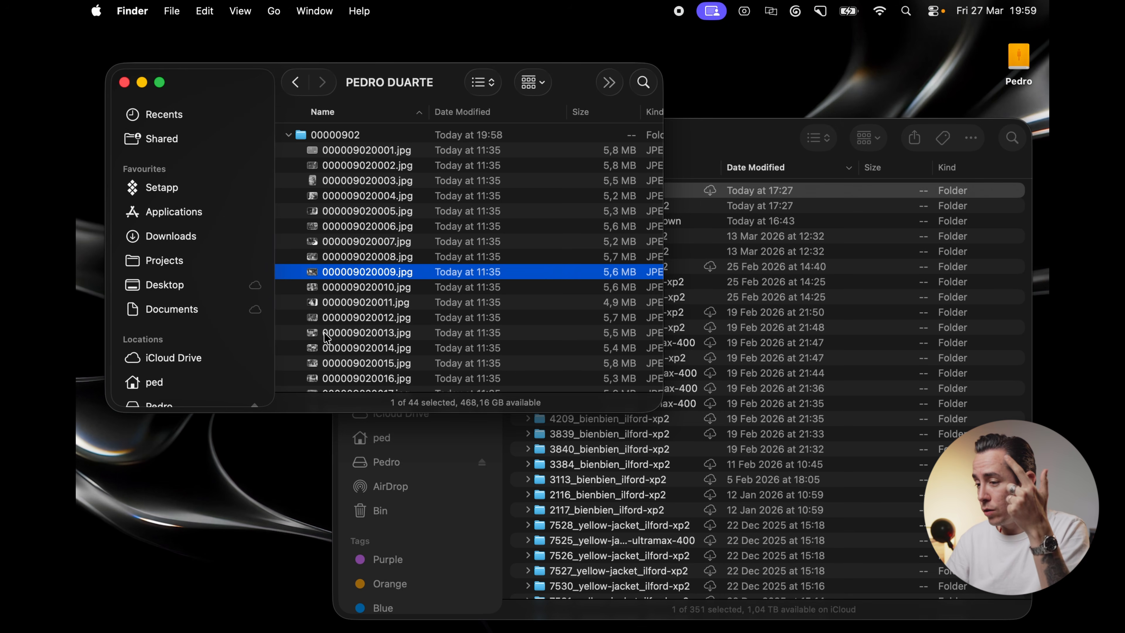
key(Left)
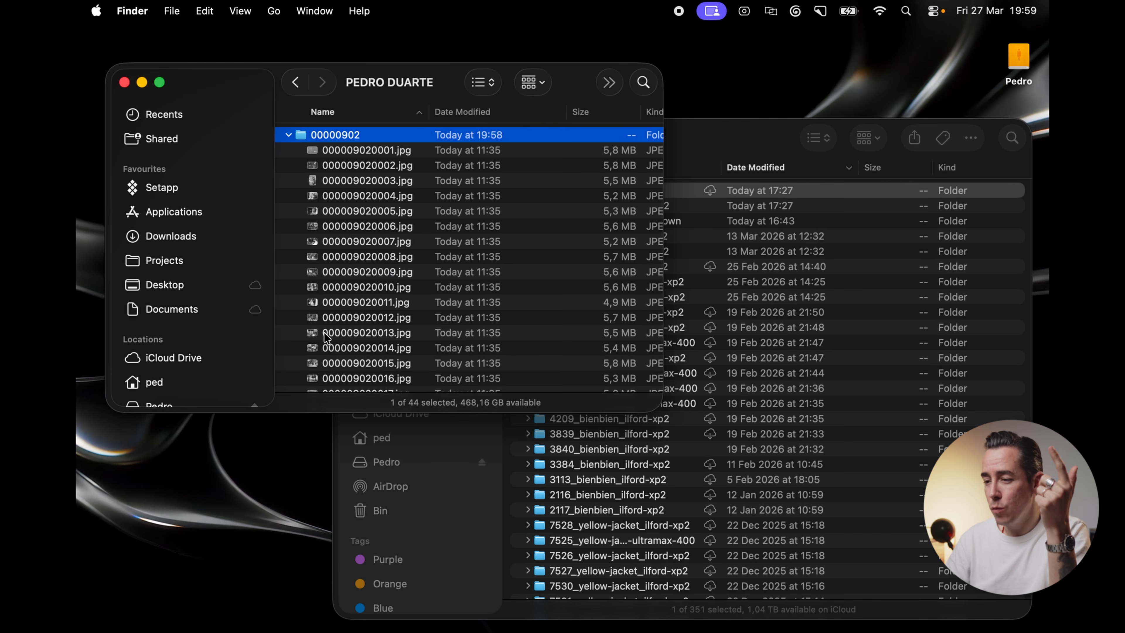
key(Left)
key(Right)
key(Left)
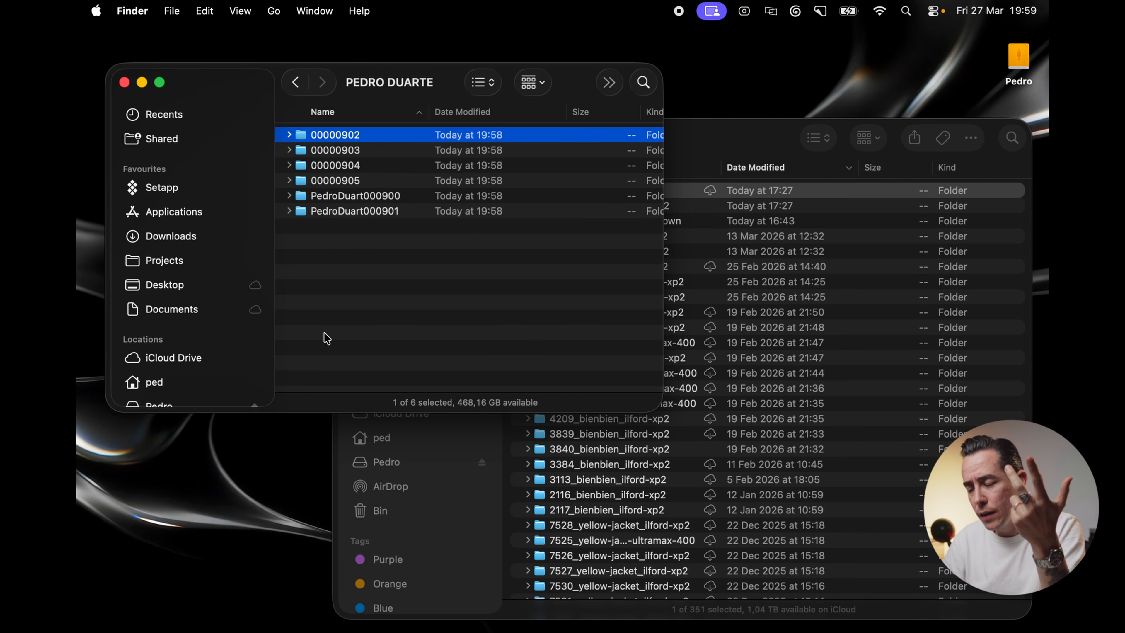
- Preview photos 000009020002.jpg through 000009020019.jpg in the 00000902 folder to identify the roll, and reselect the folder
key(Right)
key(Down)
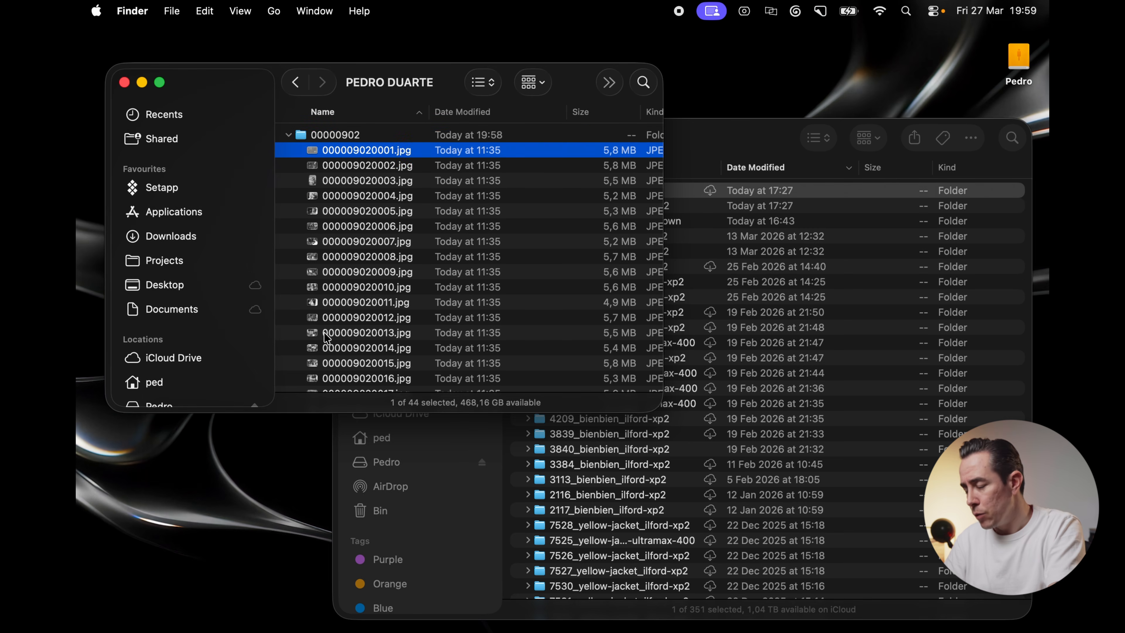
key(Down)
key(space)
key(Down)
key(Down)
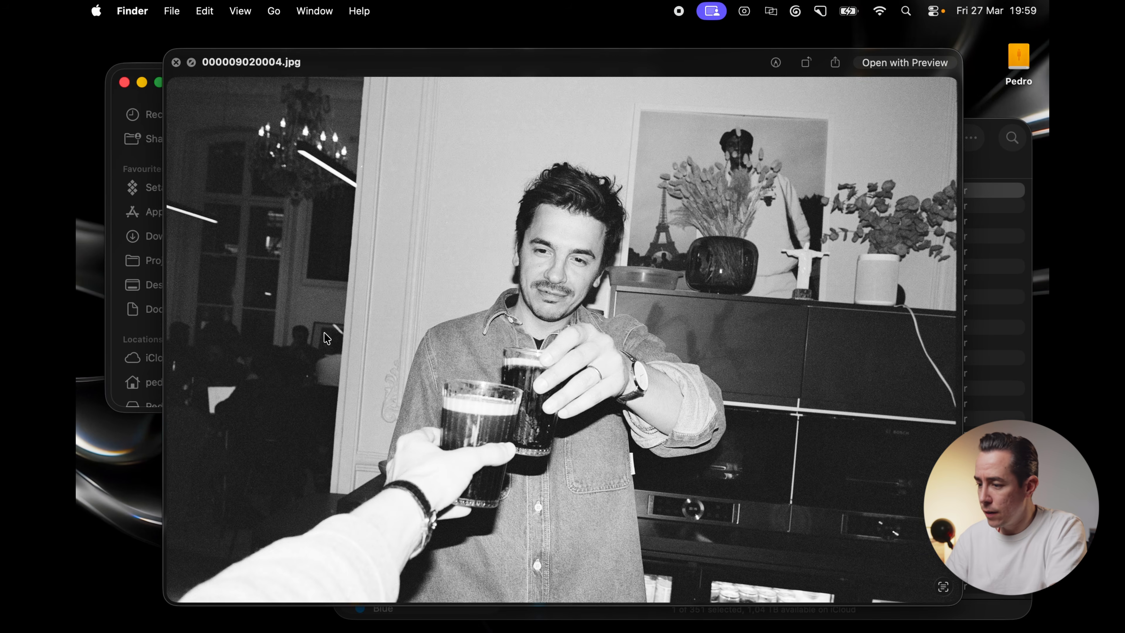
key(Down)
key(Down)
key(Down)
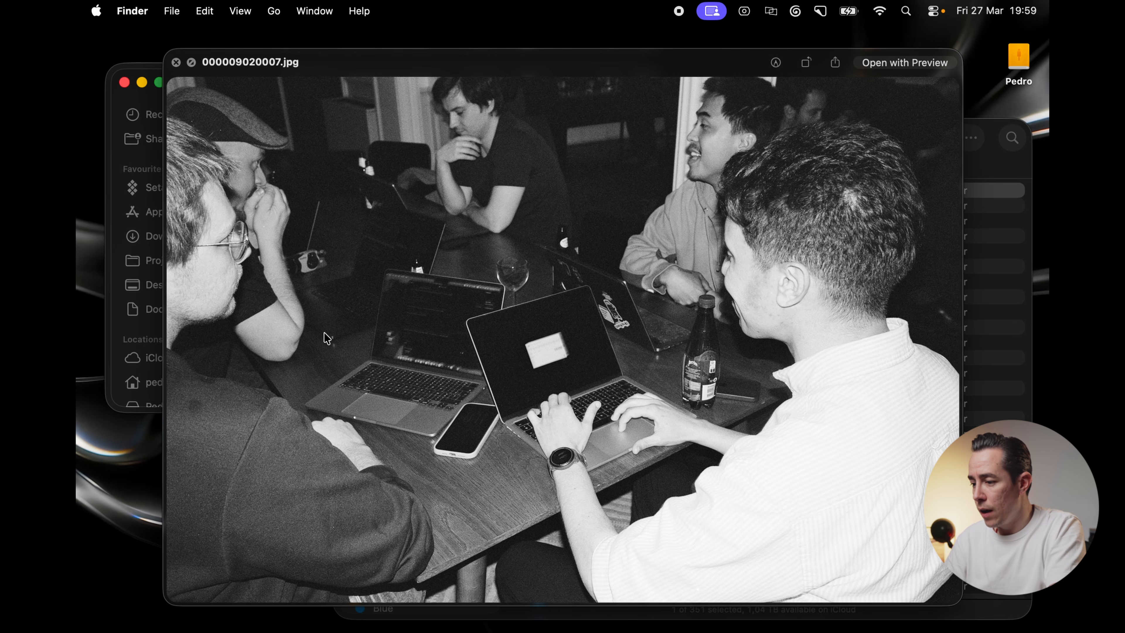
key(Down)
key(Down)
key(Down)
key(Down)
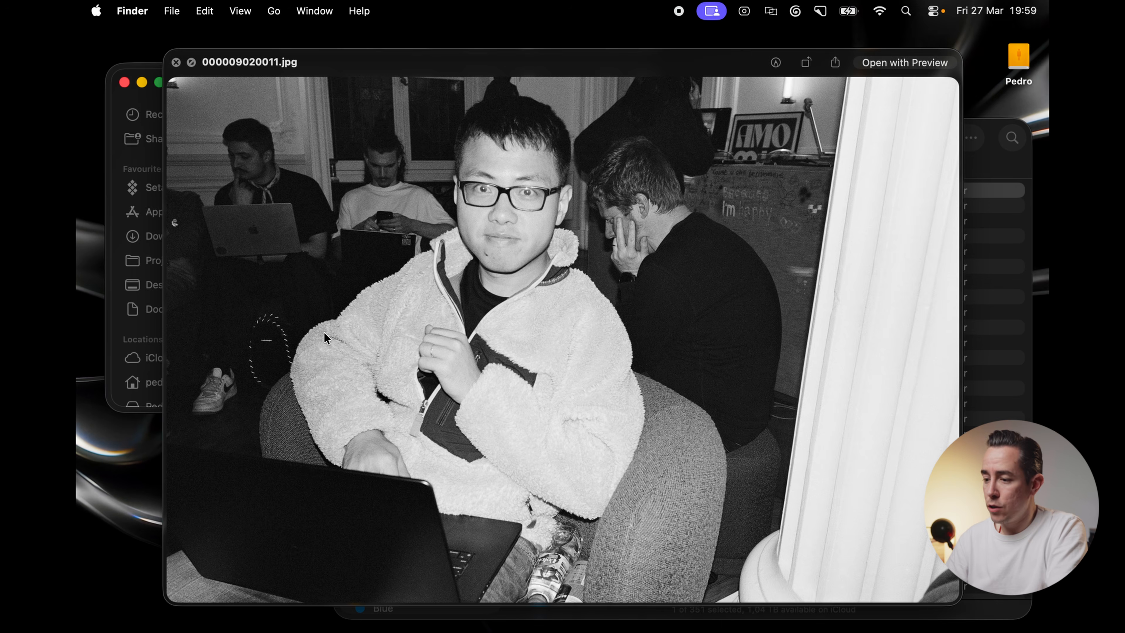
key(Down)
key(Down)
key(Down)
key(Down)
key(Down)
key(Down)
key(Down)
key(Down)
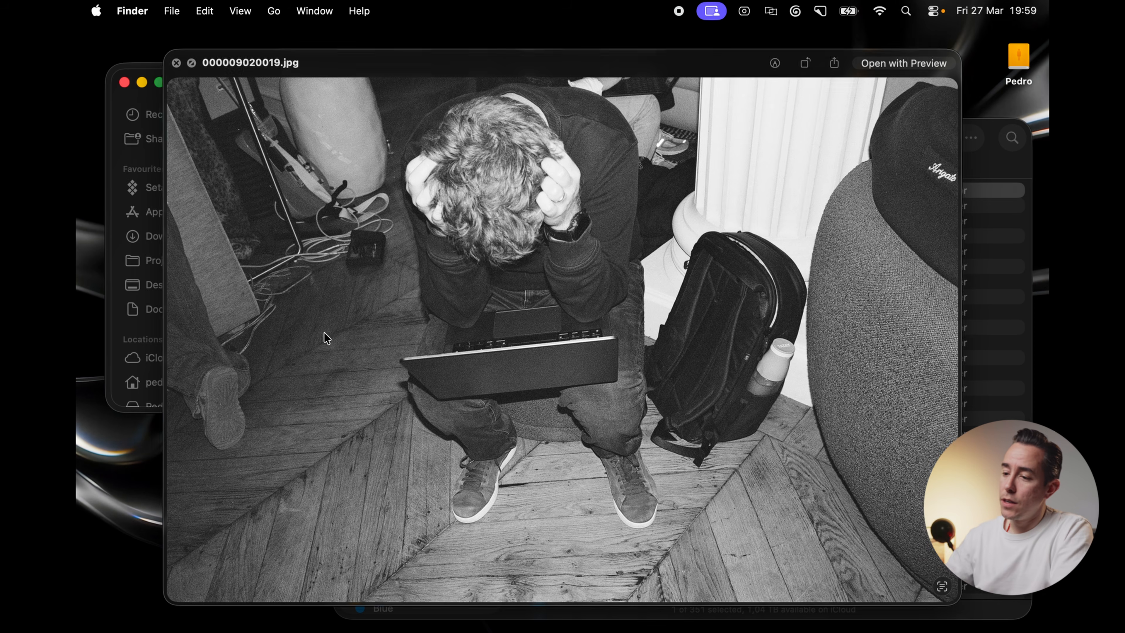
key(space)
key(Left)
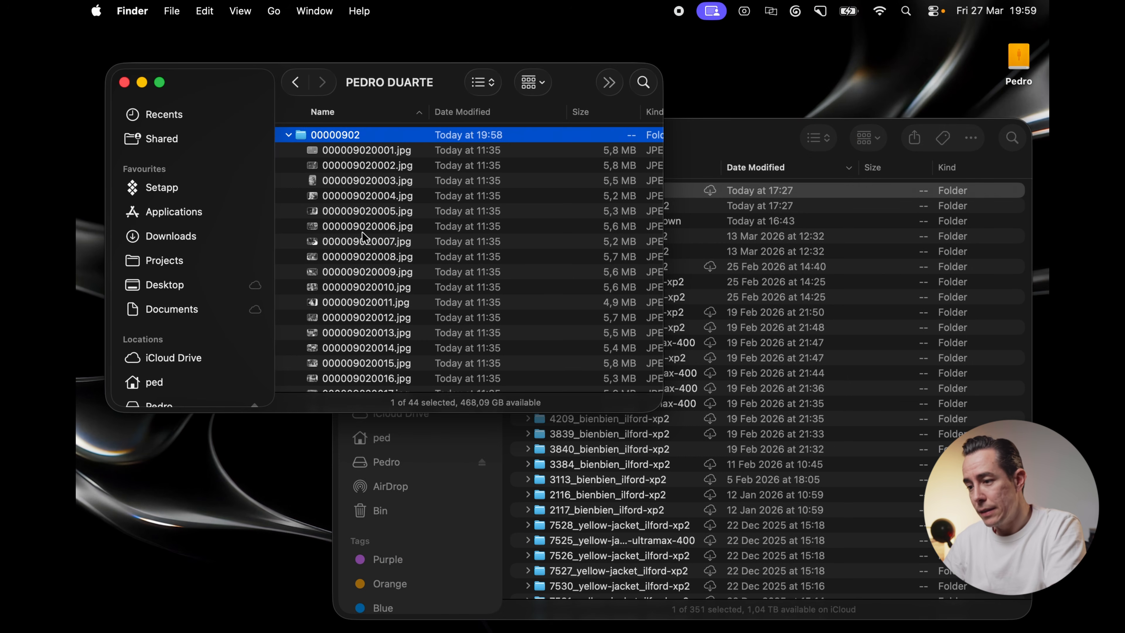
- Move the 00000902 folder into the Leica M6 folder in Analog Cameras and collapse its contents
click(756, 130)
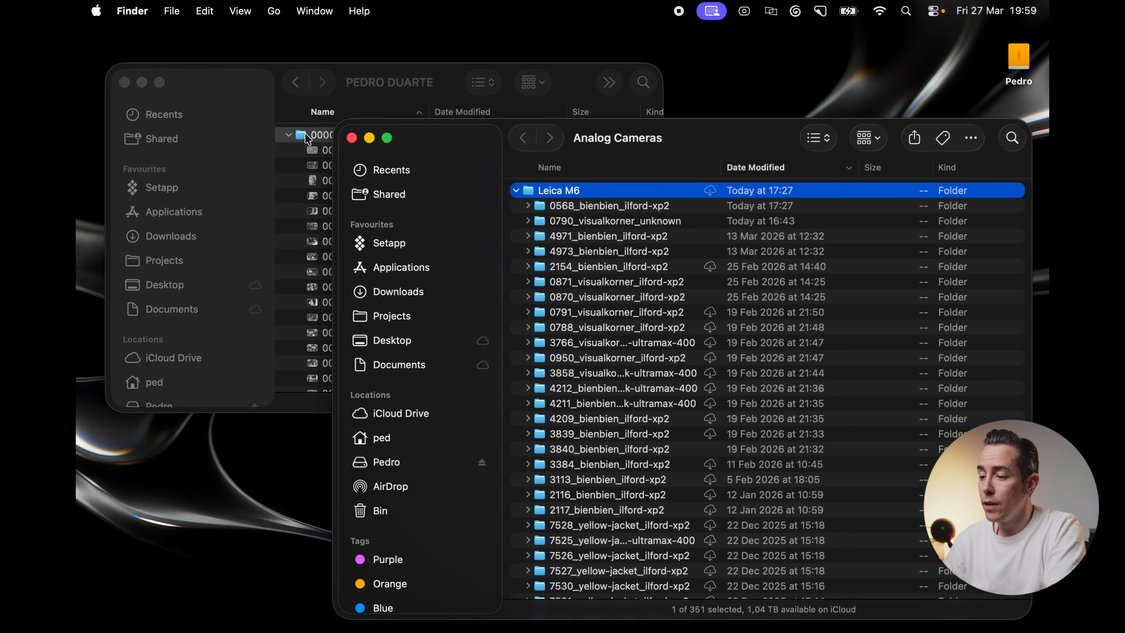
drag(313, 135, 550, 195)
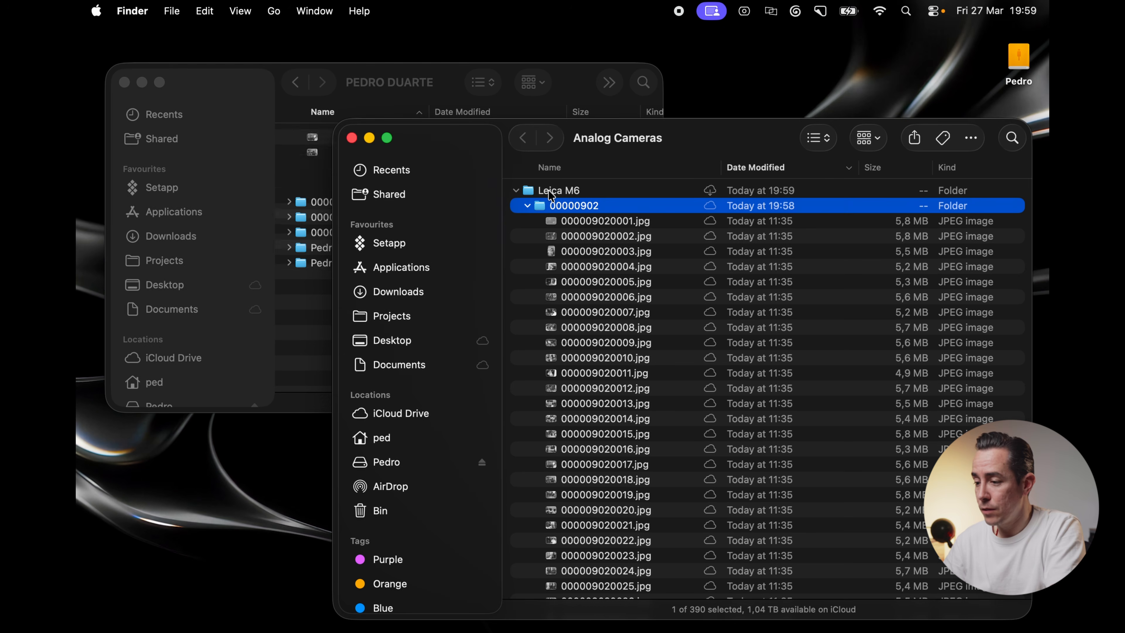
click(527, 206)
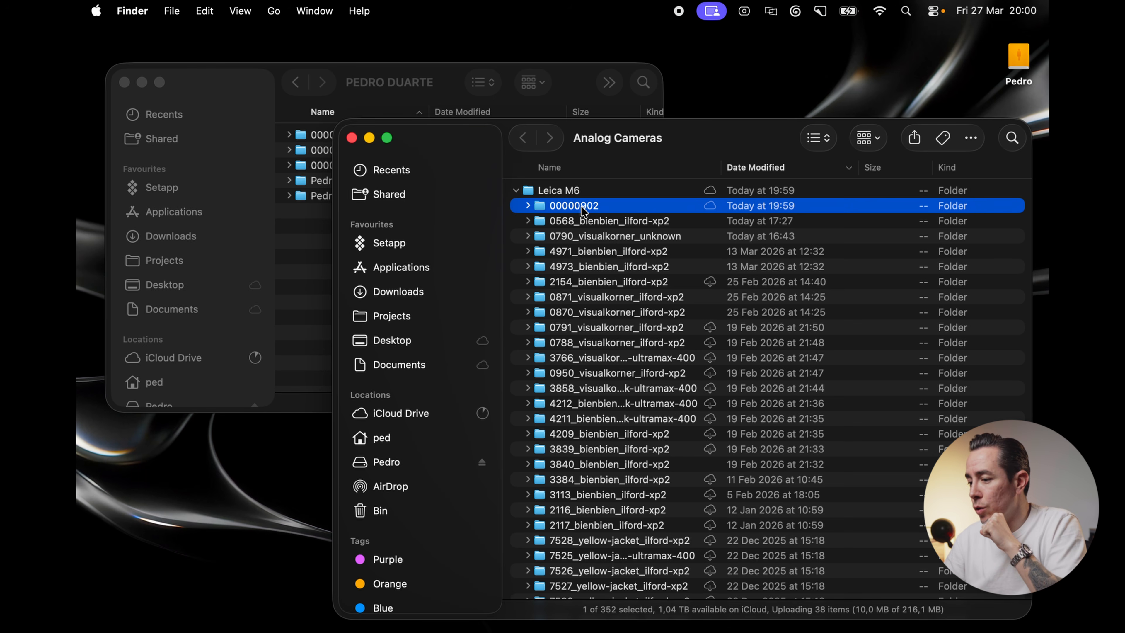
- Rename the 00000902 folder inside Leica M6 as 0902_bienbien_ilford-xp2
key(Return)
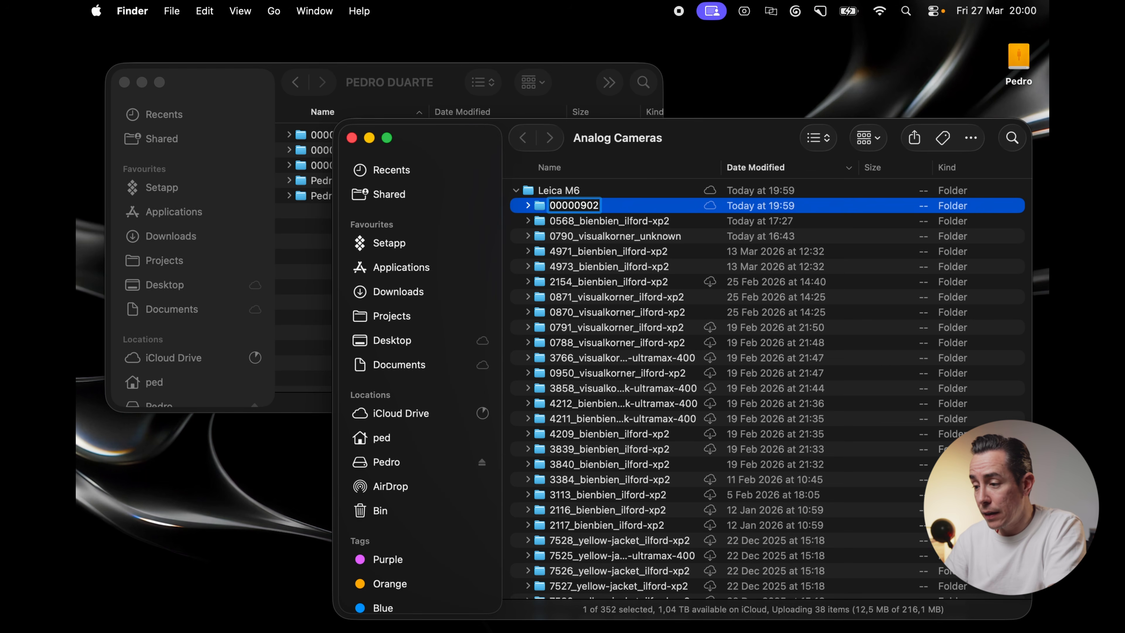
key(shift+Home)
key(BackSpace)
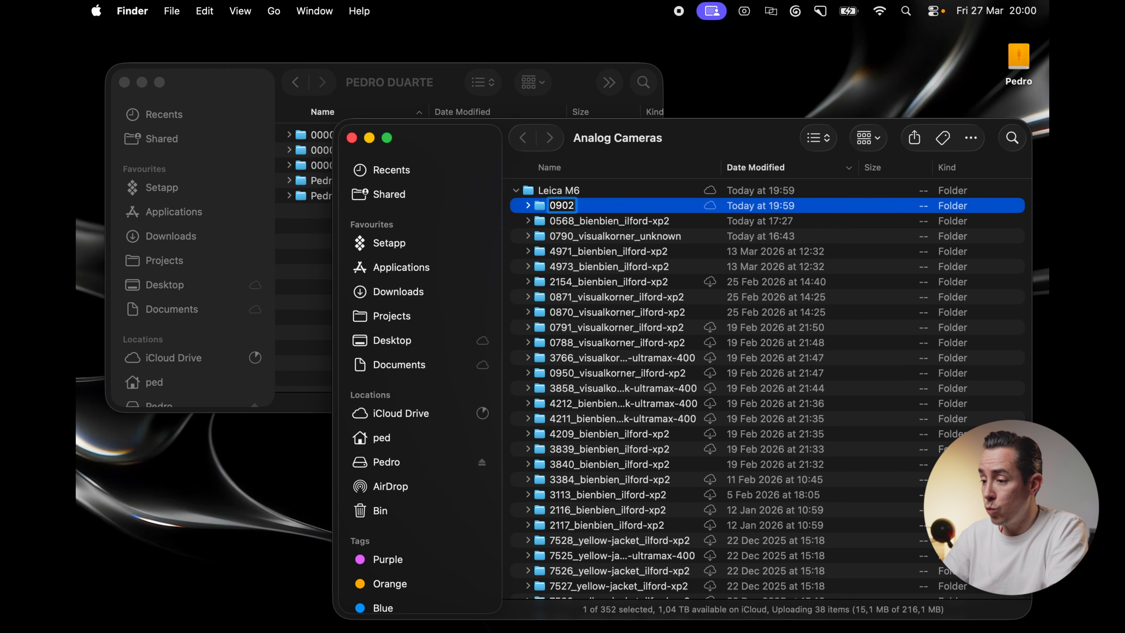
text(_)
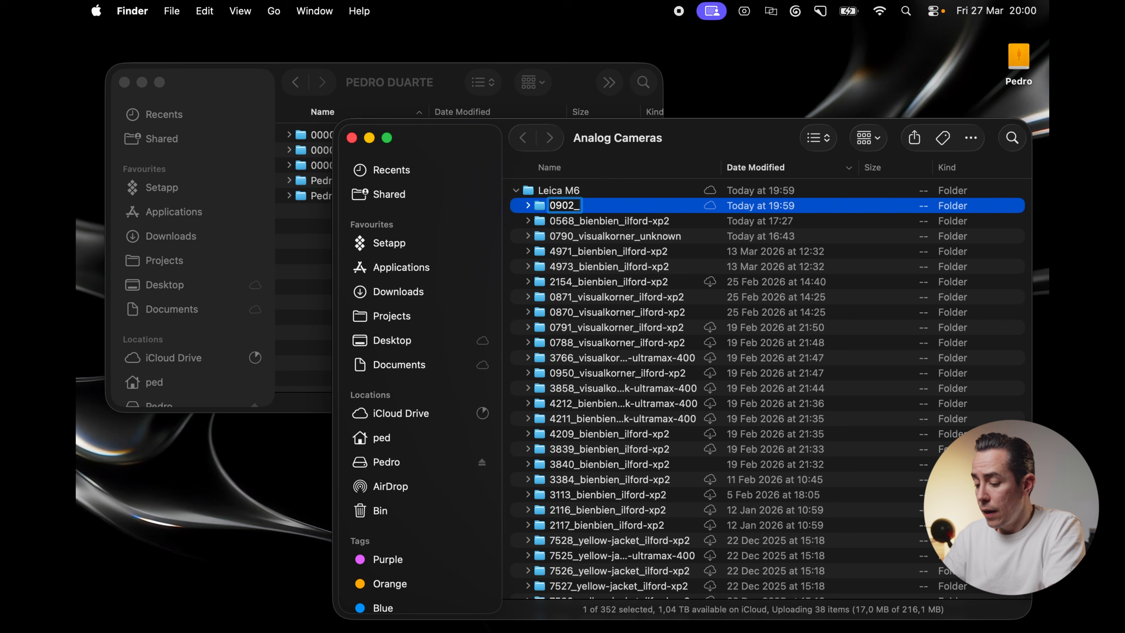
text(bienbien)
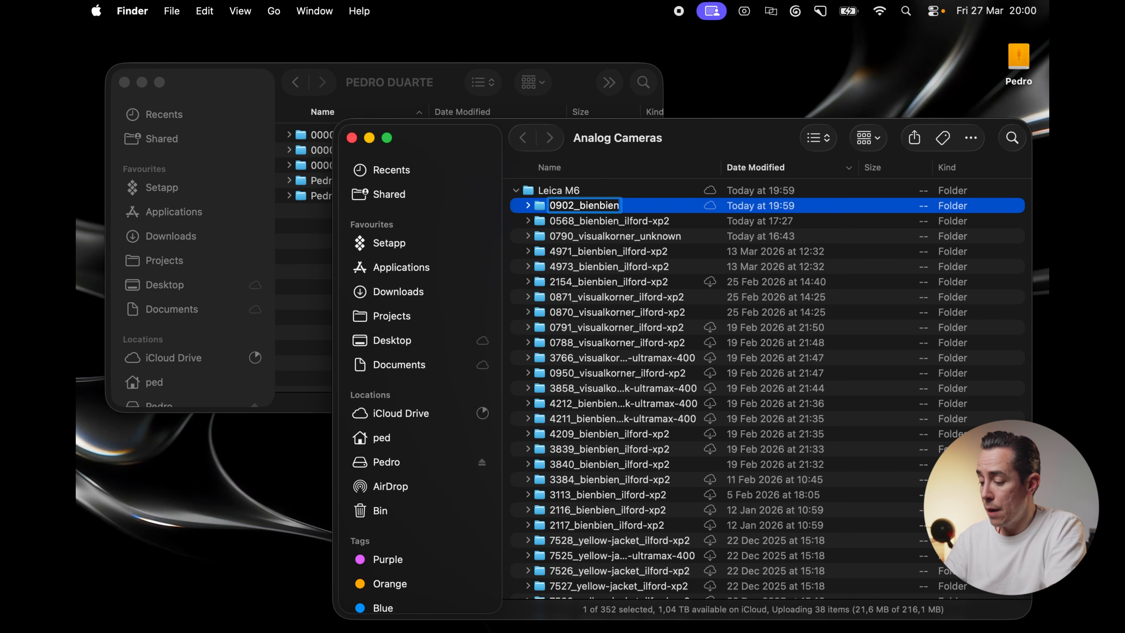
text(_)
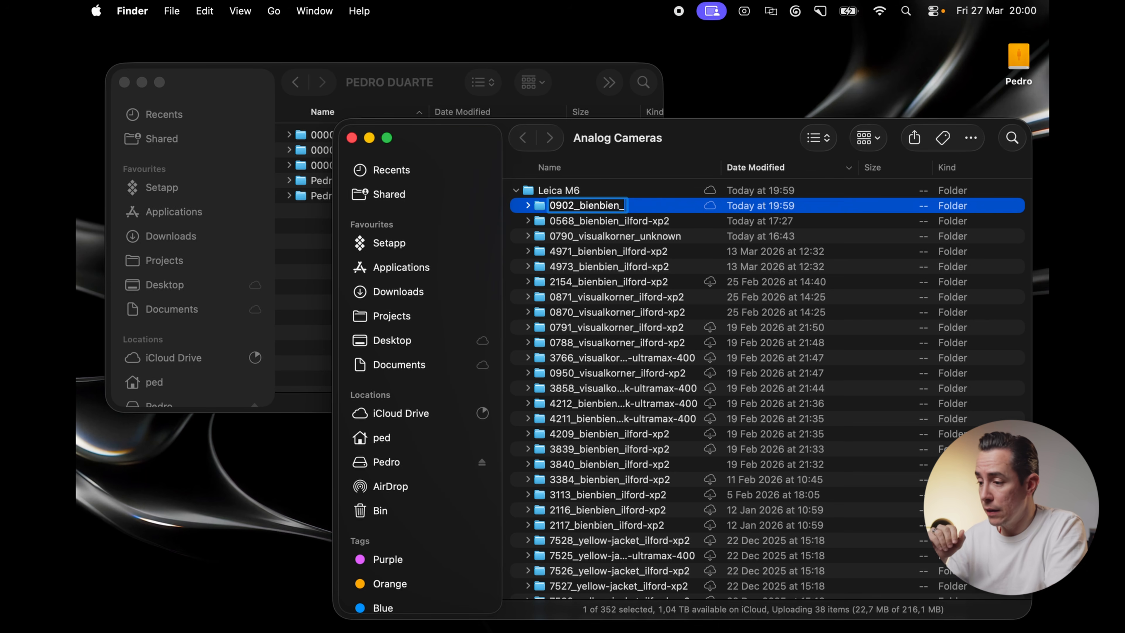
text(ilford-)
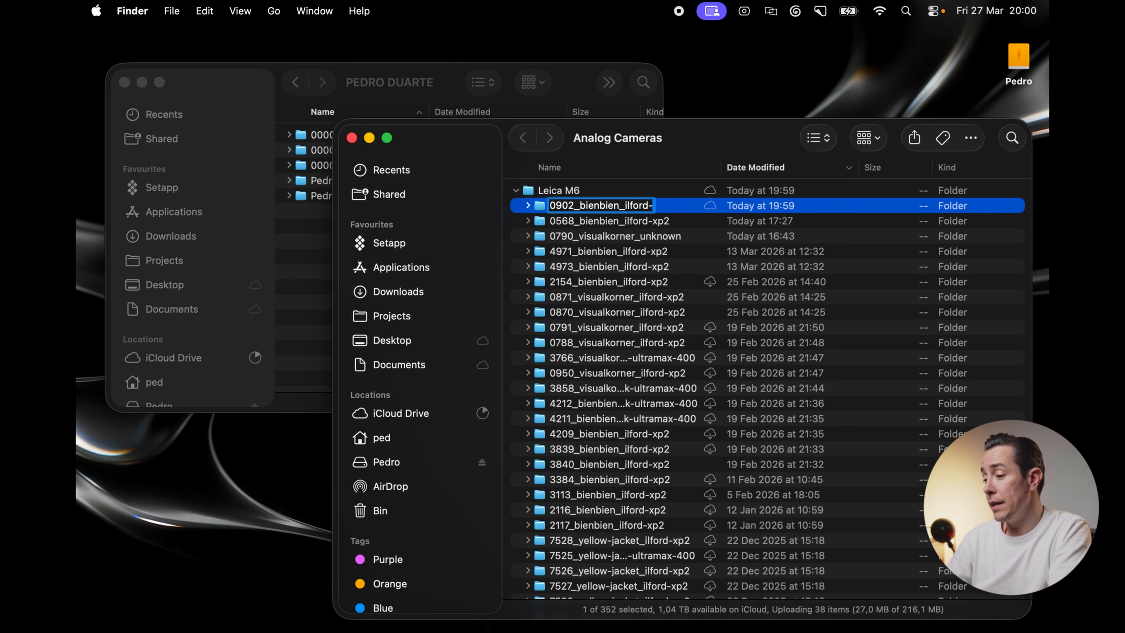
text(xp2)
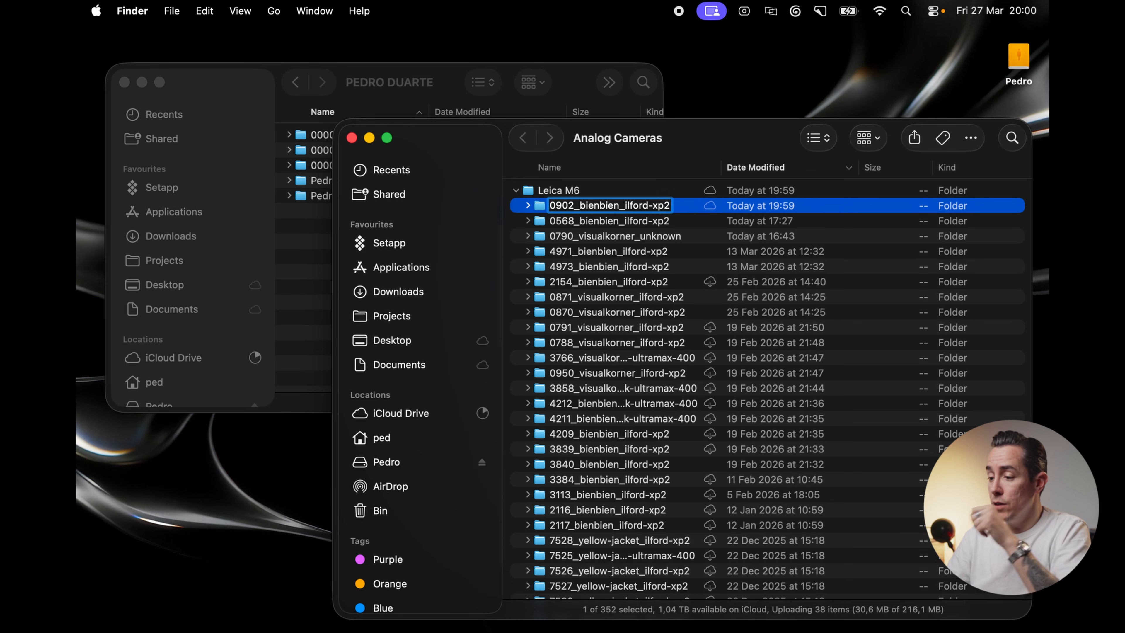
key(Return)
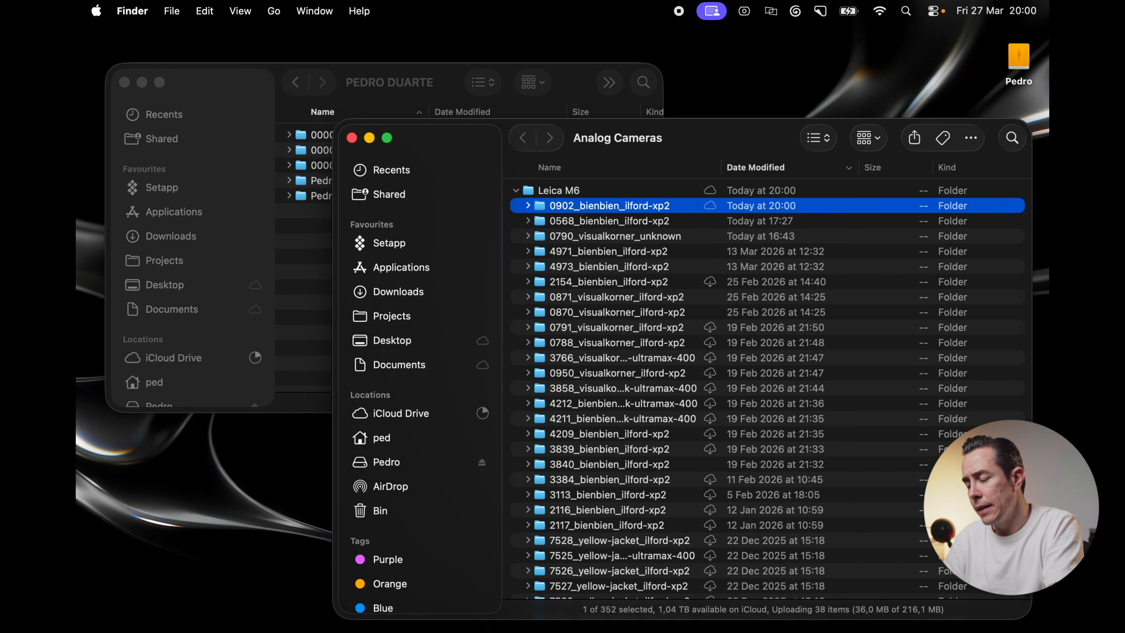
- Import all photos from the 0902_bienbien_ilford-xp2 folder into the Leica M6 album in Photos
key(super+Down)
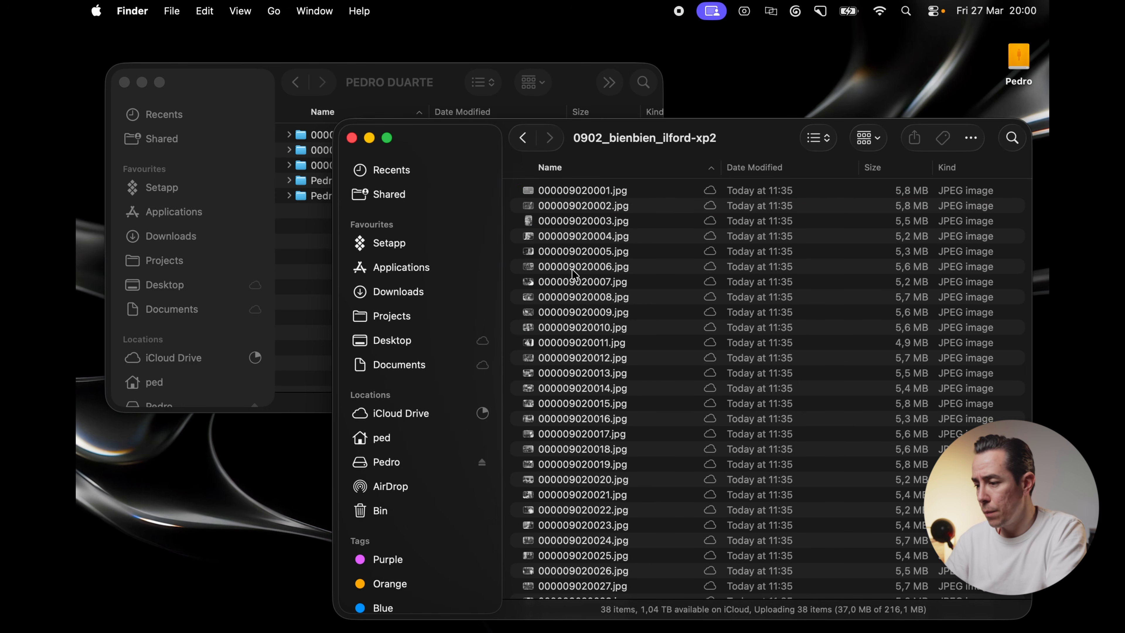
key(super+a)
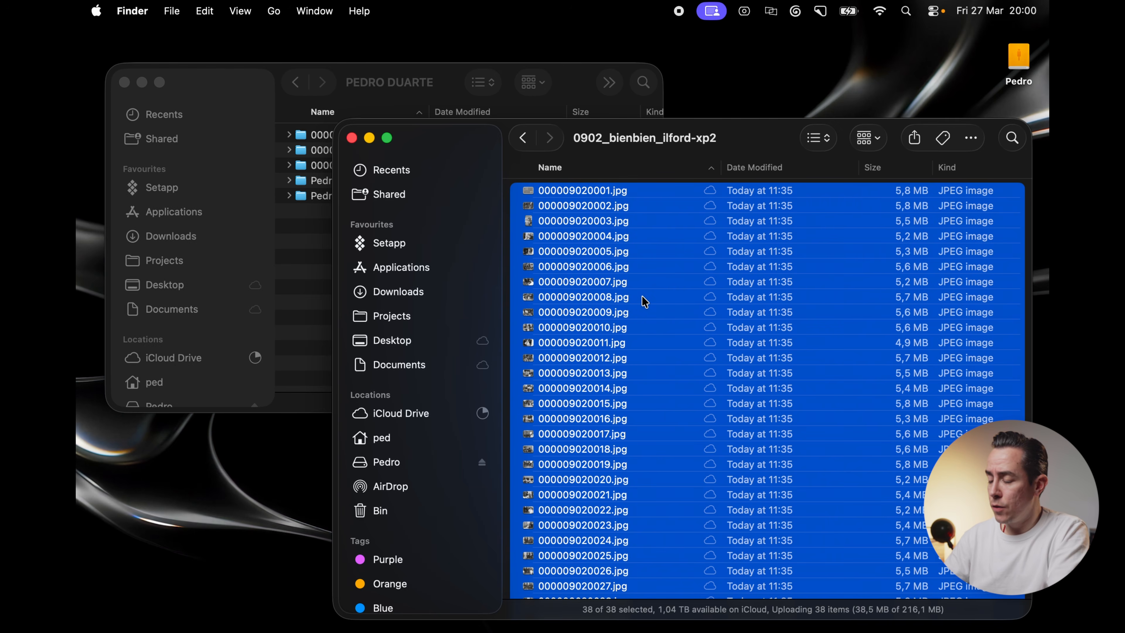
key(super+Tab)
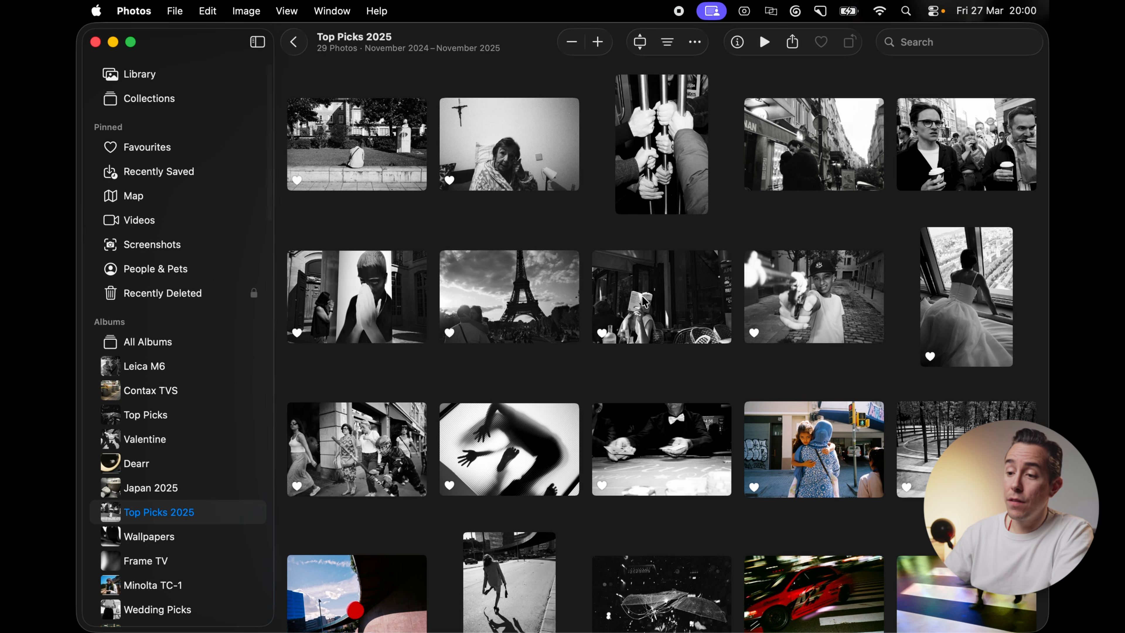
key(super+Tab)
key(super+Tab)
drag(656, 321, 188, 361)
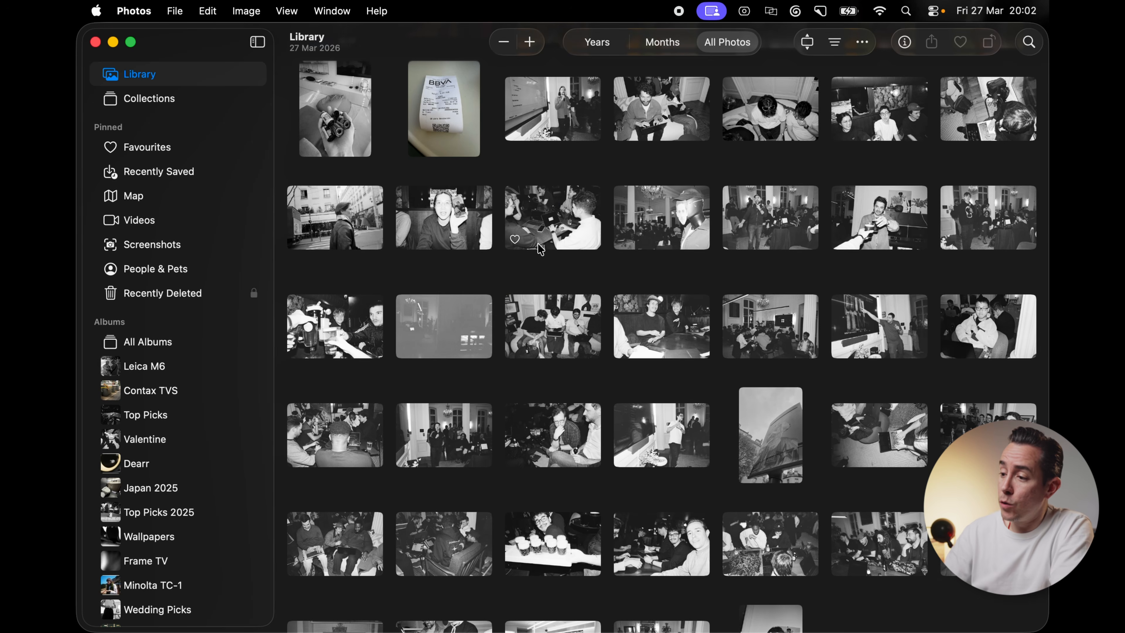
- View the first imported black-and-white photo and the four following ones in the Photos library
double_click(549, 116)
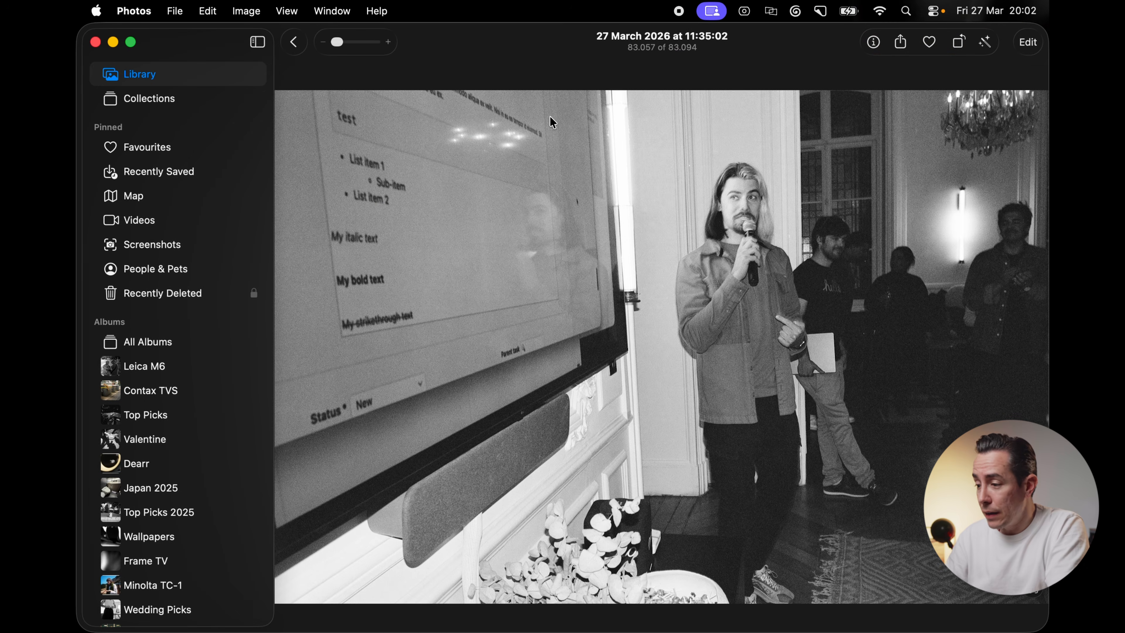
key(Right)
key(Right)
key(Right)
key(Right)
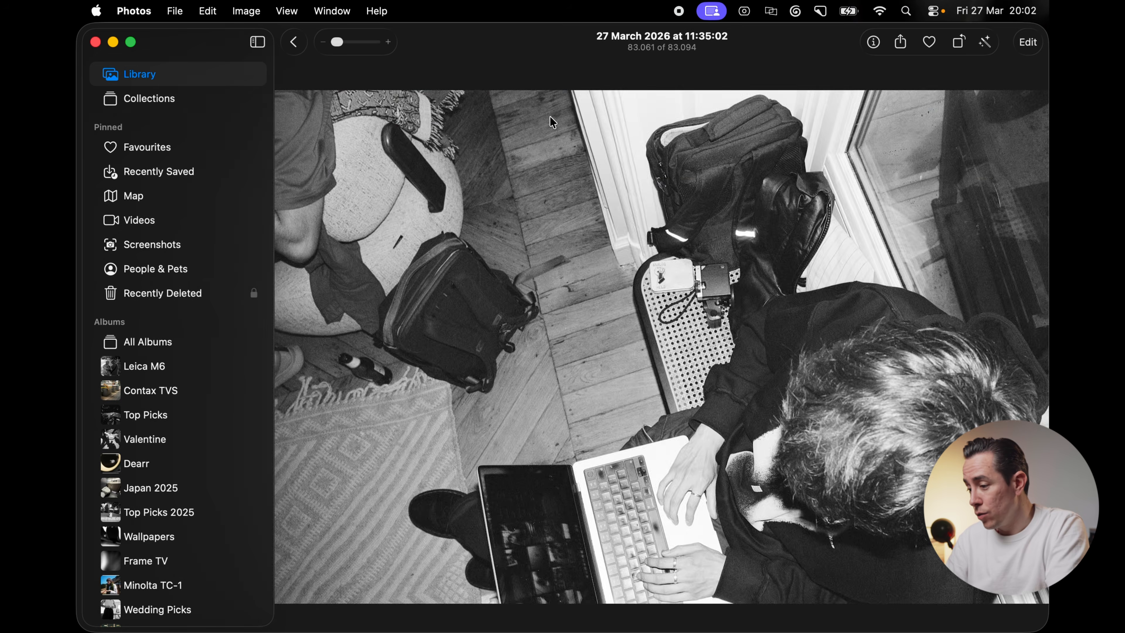
key(Escape)
- Switch to Finder and preview 000009020001.jpg through 000009020003.jpg to compare the original photo order
key(super+Tab)
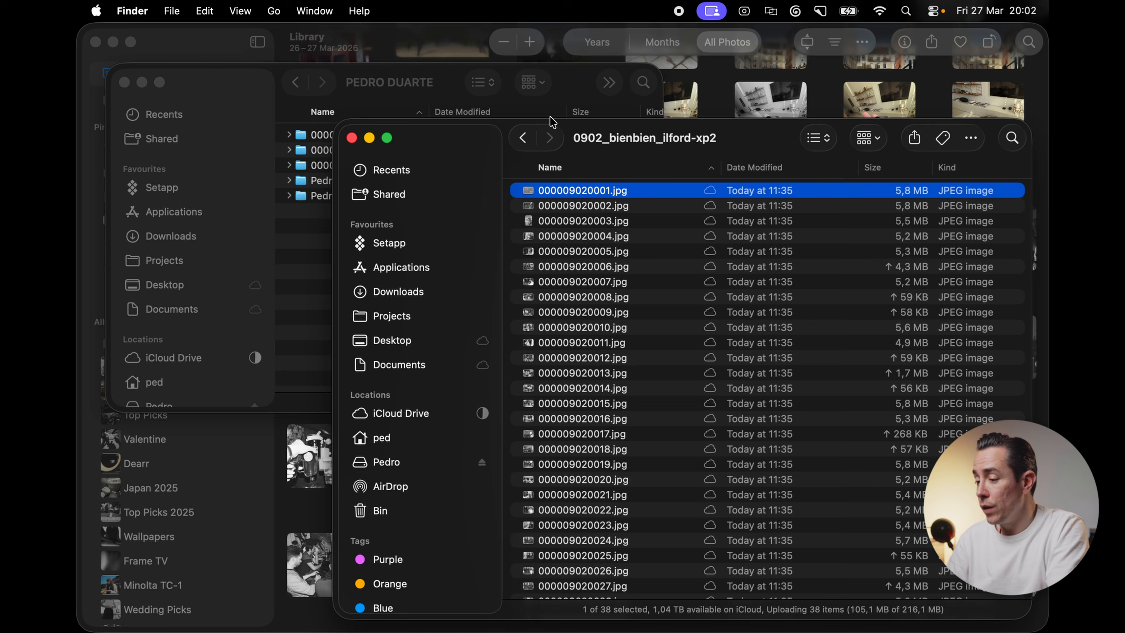
key(space)
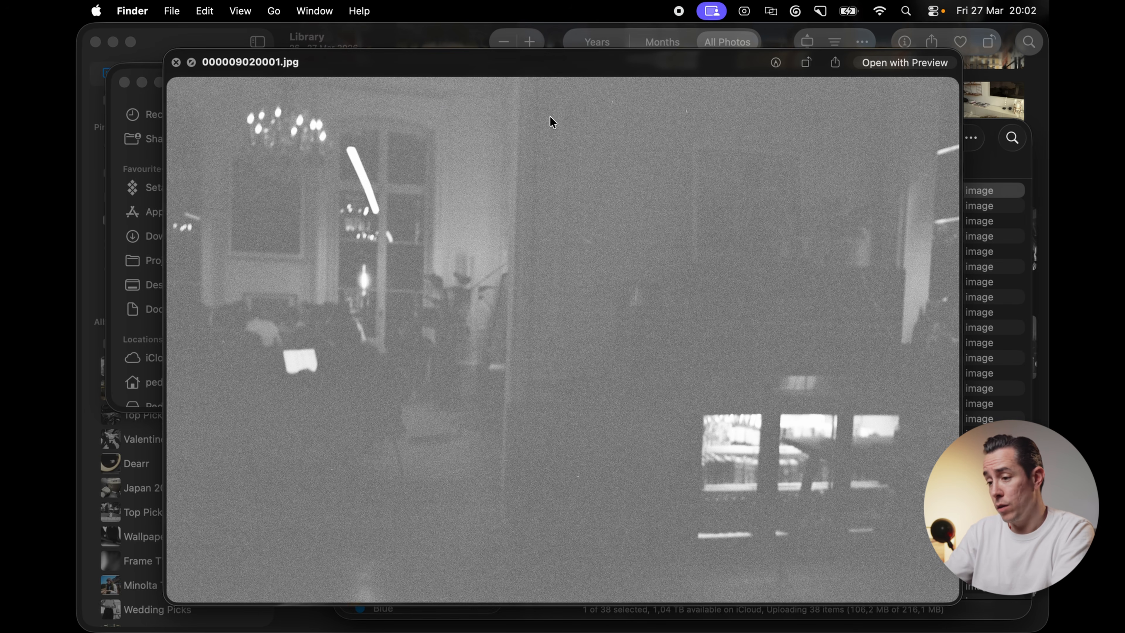
key(Down)
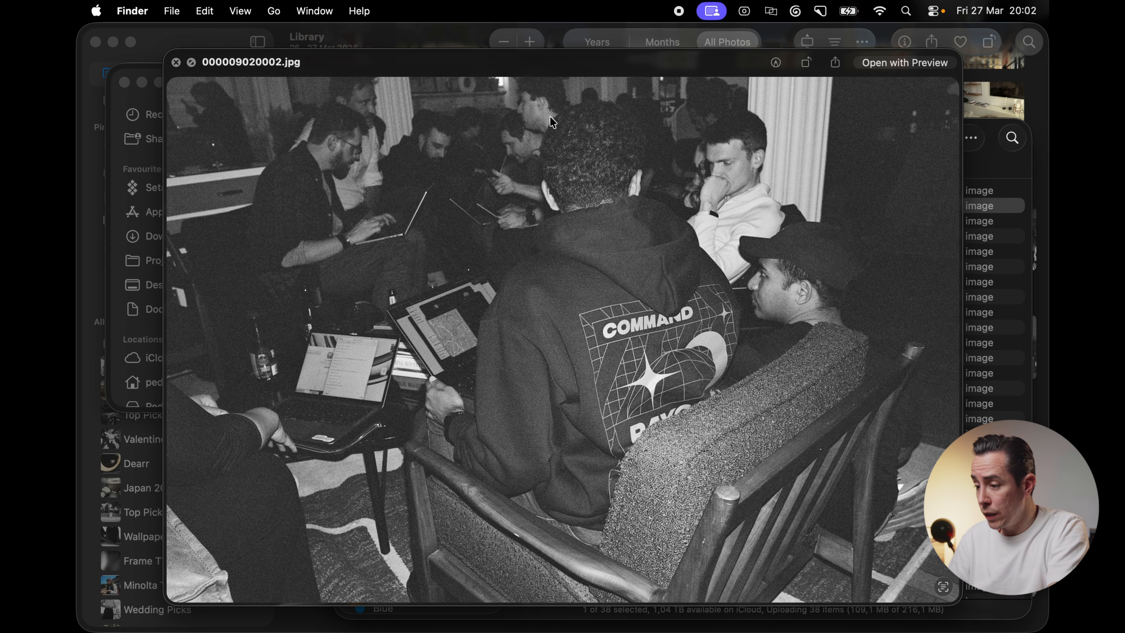
key(Down)
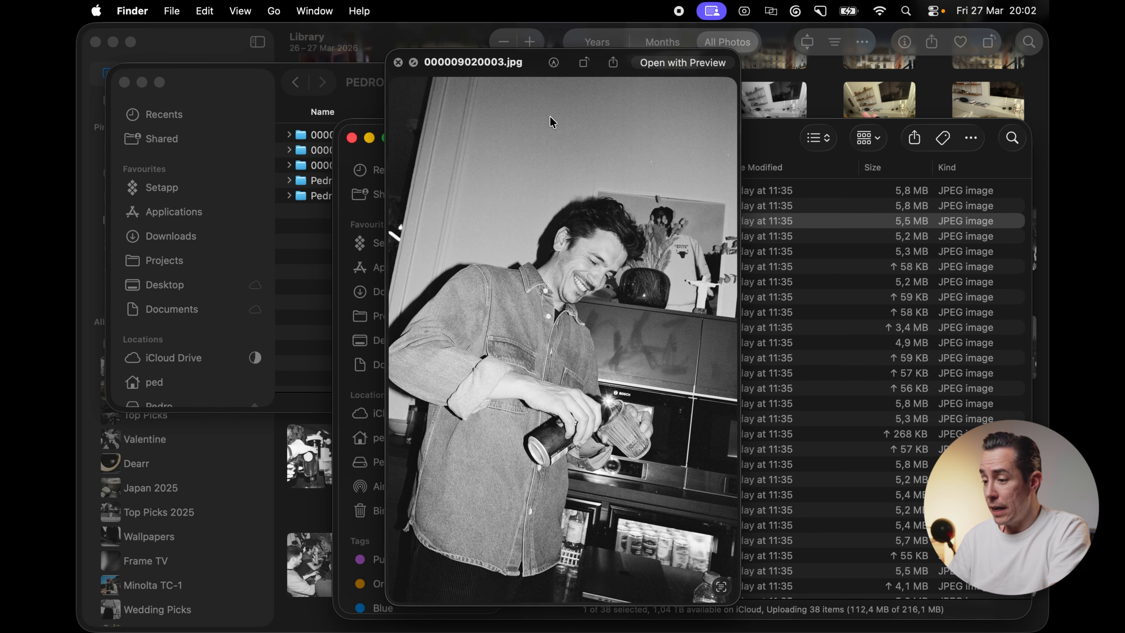
key(space)
- Return to Photos and step through the imported roll from its first photo to check the ordering
click(890, 56)
click(535, 229)
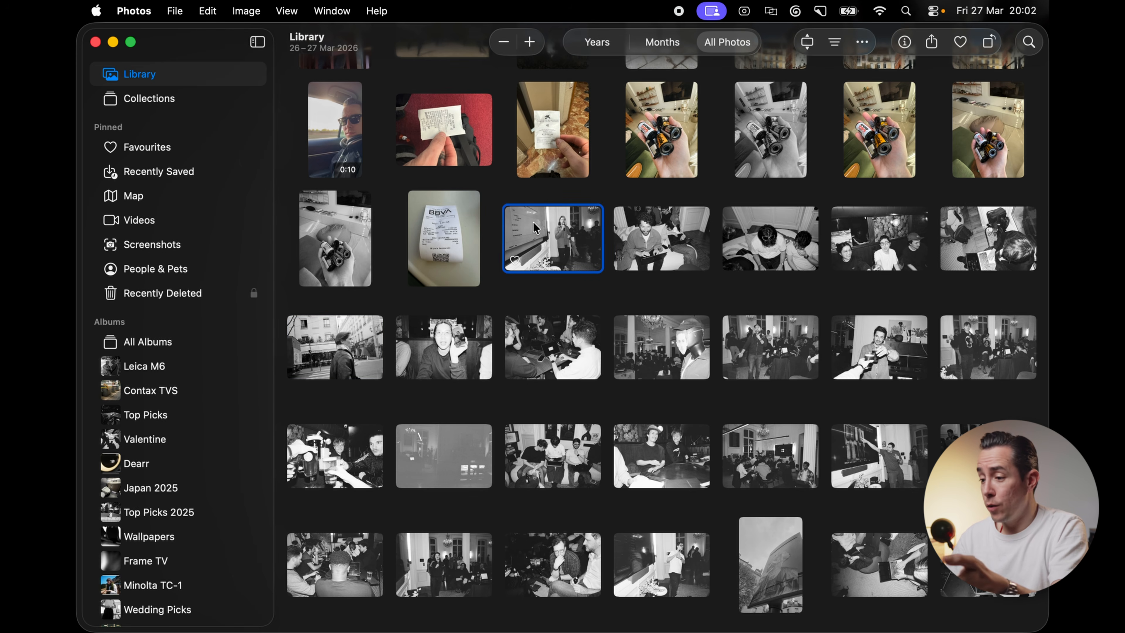
key(space)
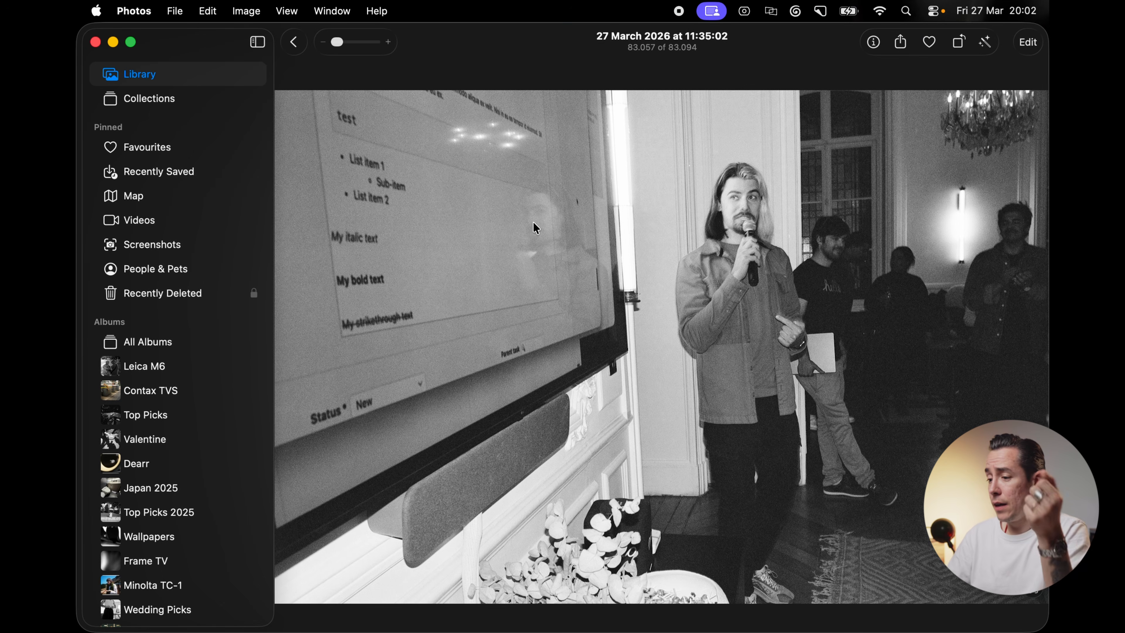
key(Right)
key(Right)
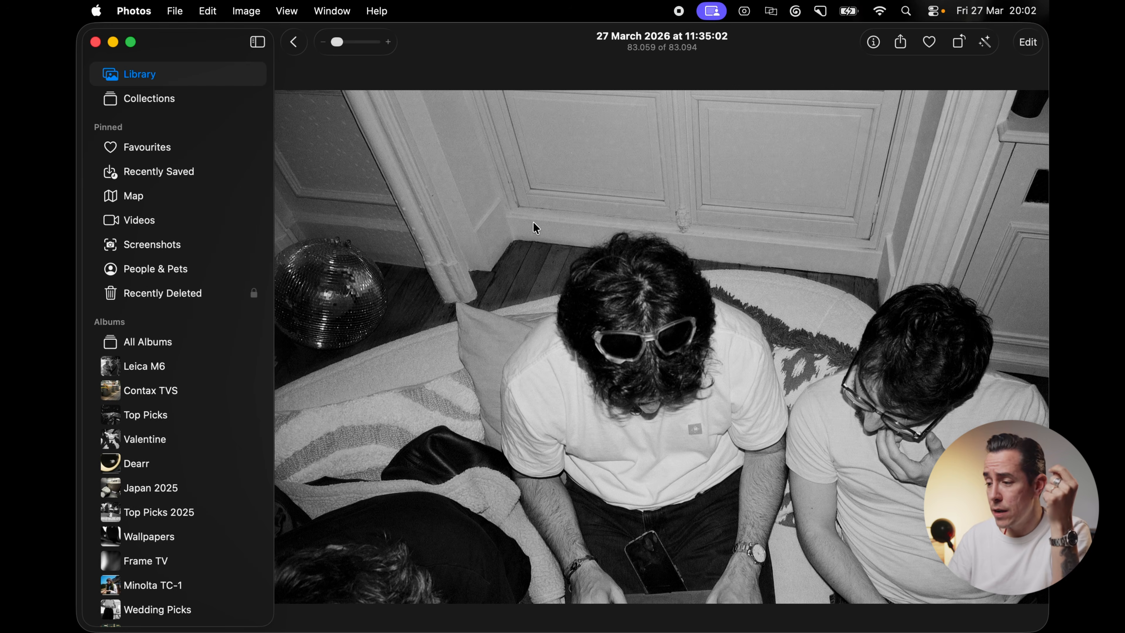
key(Right)
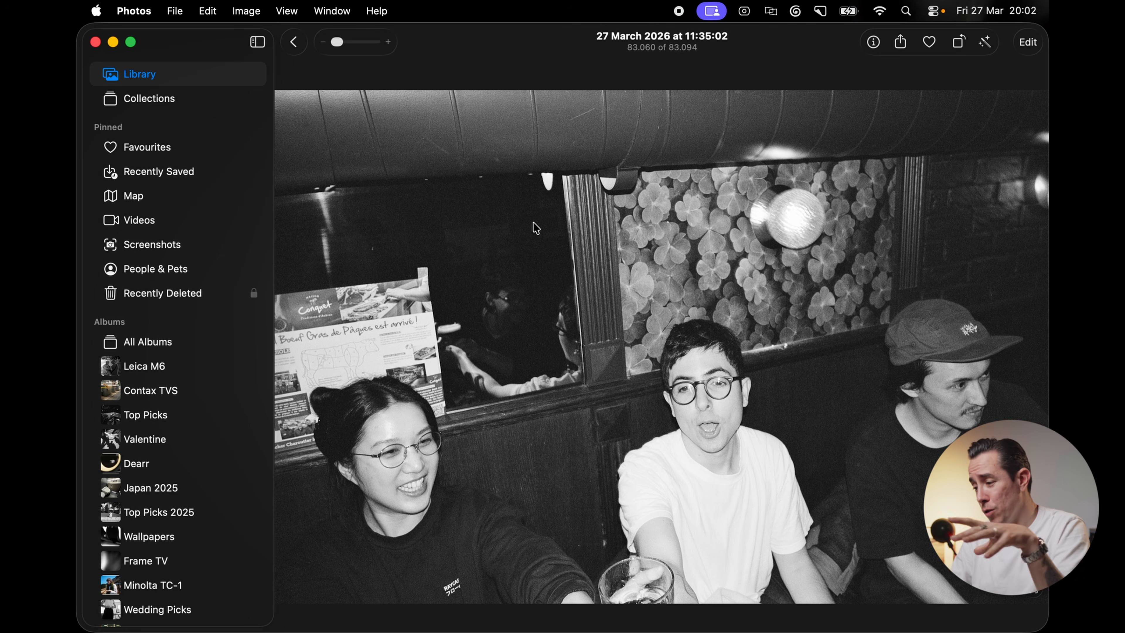
key(Right)
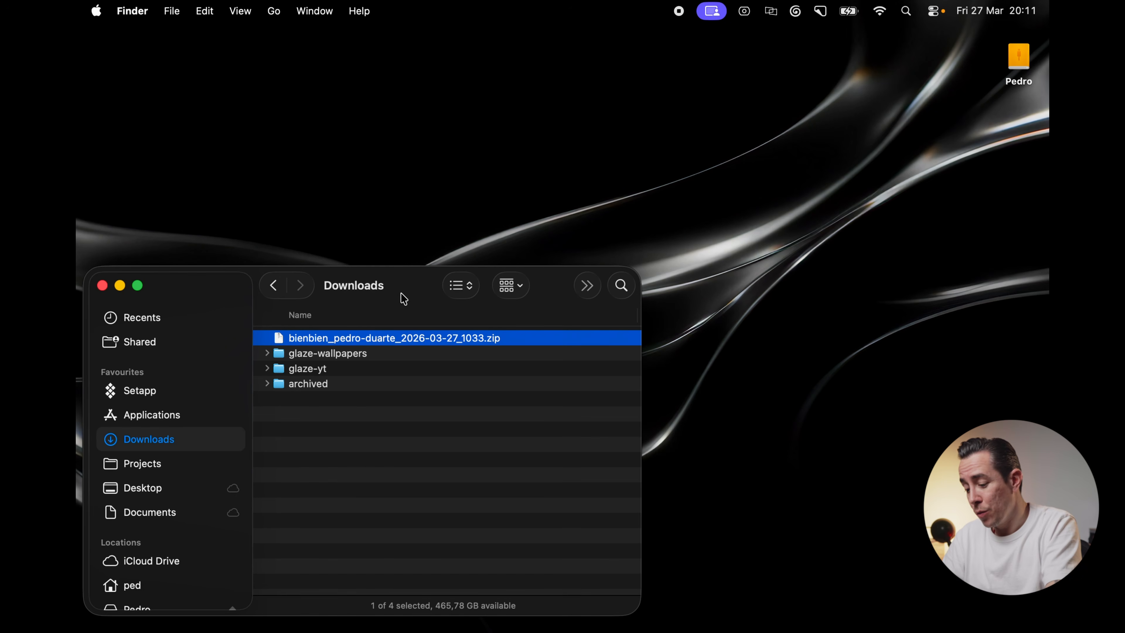
- Launch Scenery and load the bienbien lab ZIP dated 2026-03-27 from Downloads into it
key(super+space)
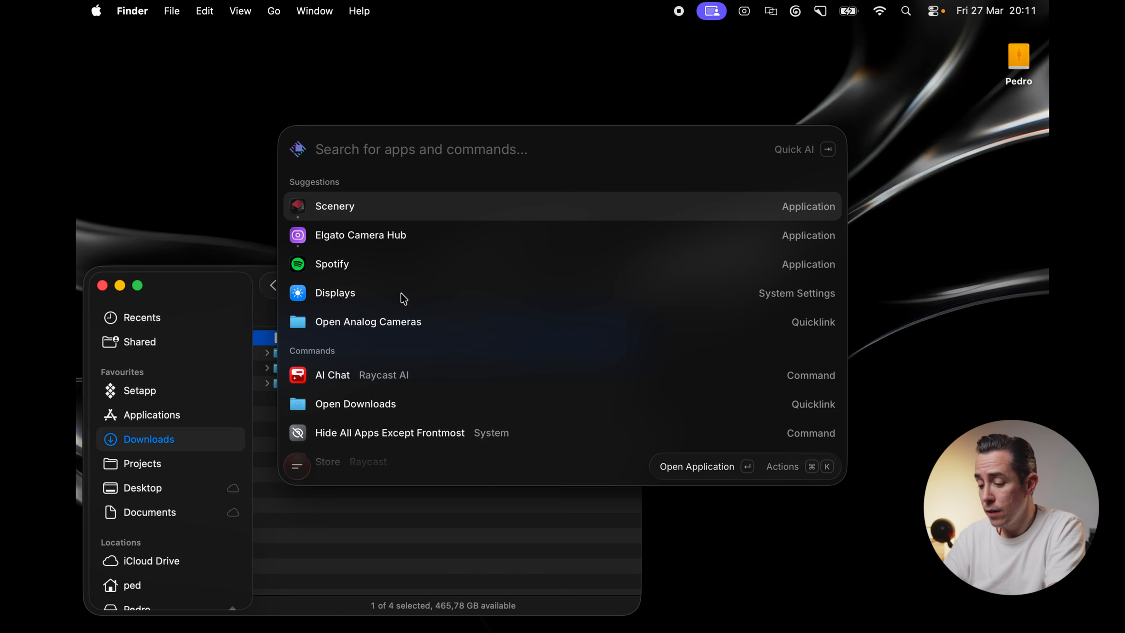
text(scene)
key(Return)
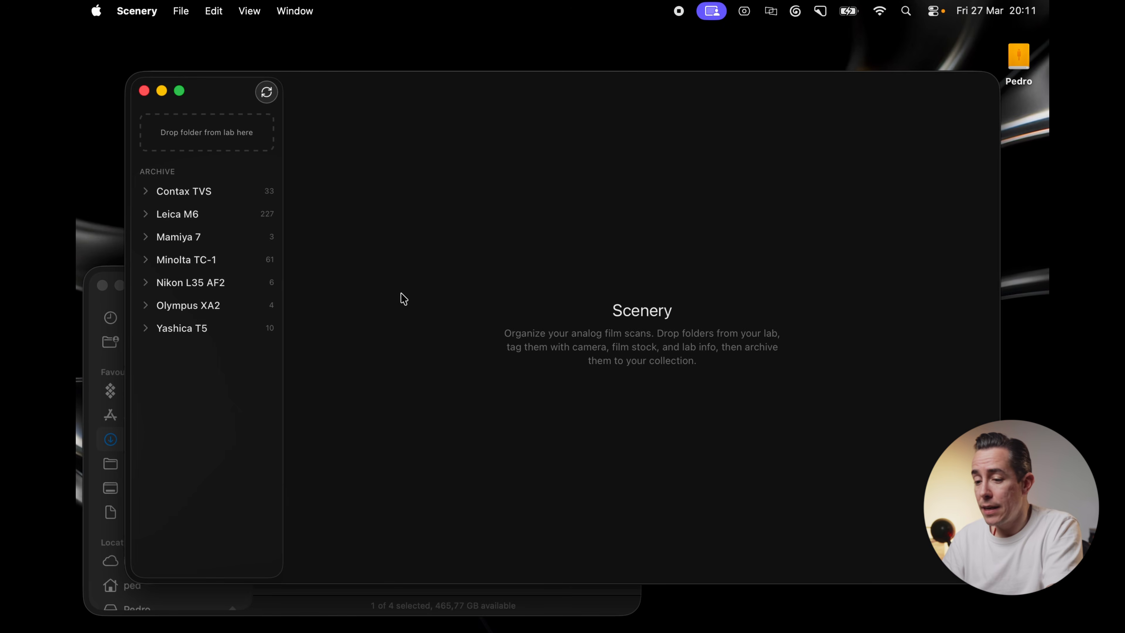
key(super+Tab)
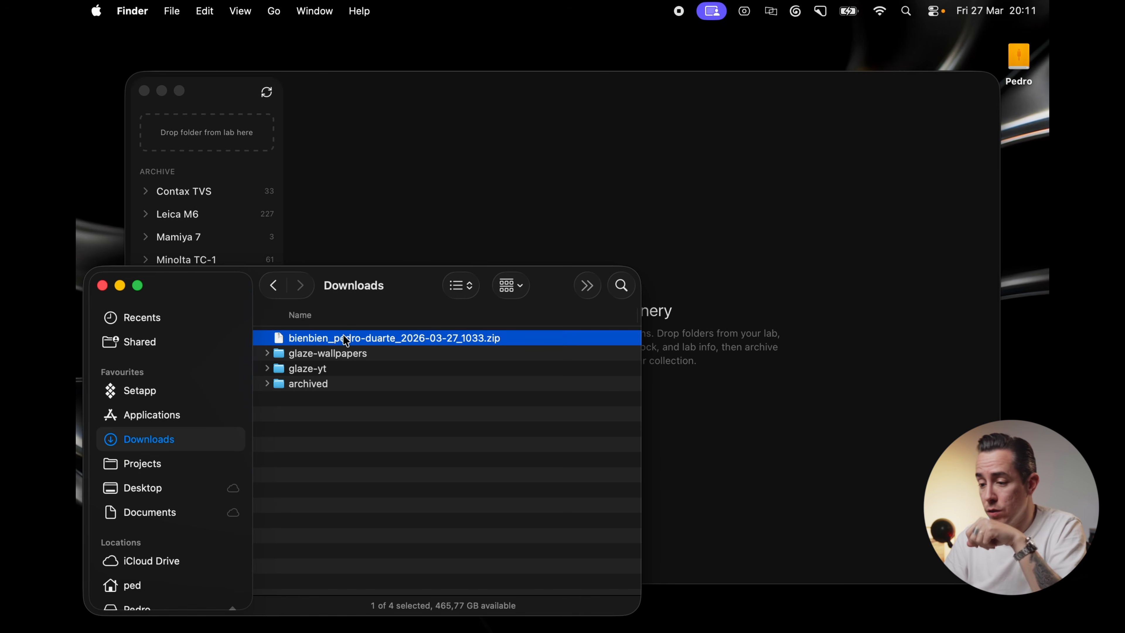
drag(346, 339, 248, 127)
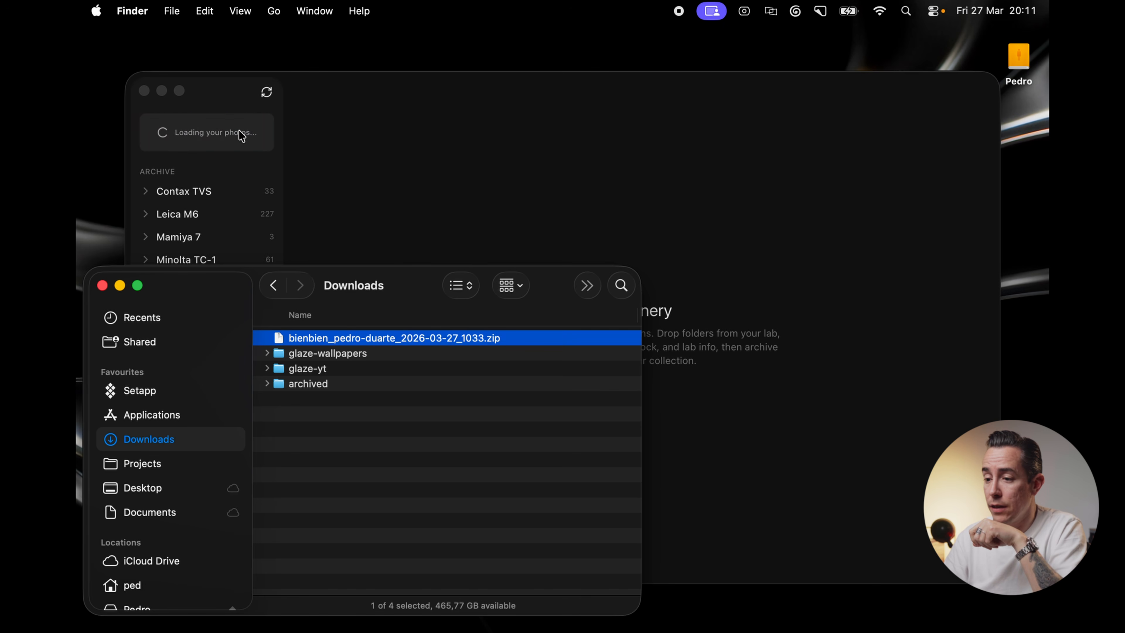
click(366, 144)
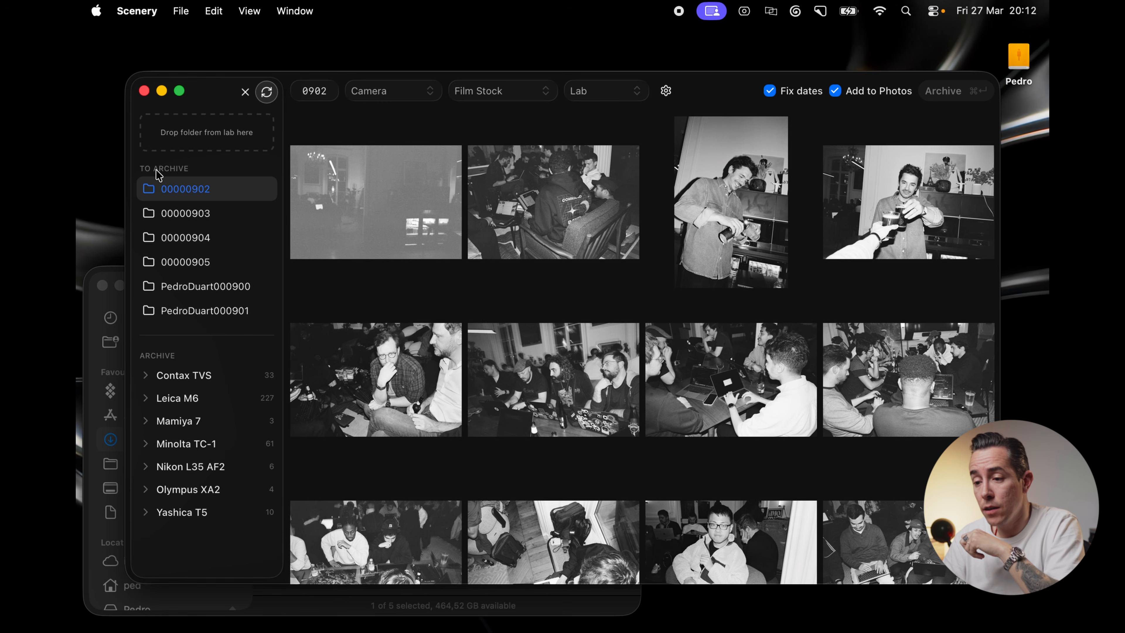
- Look through the photos of rolls 00000903, 00000904, 00000905 and 0900 in the list of folders awaiting archiving
click(187, 214)
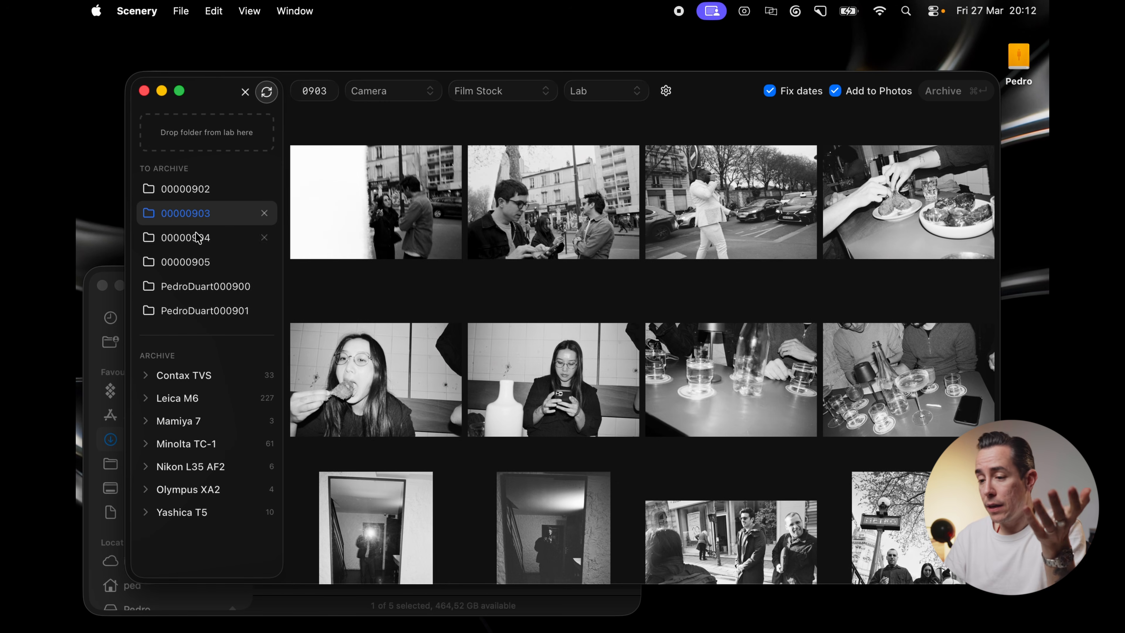
click(198, 238)
click(207, 266)
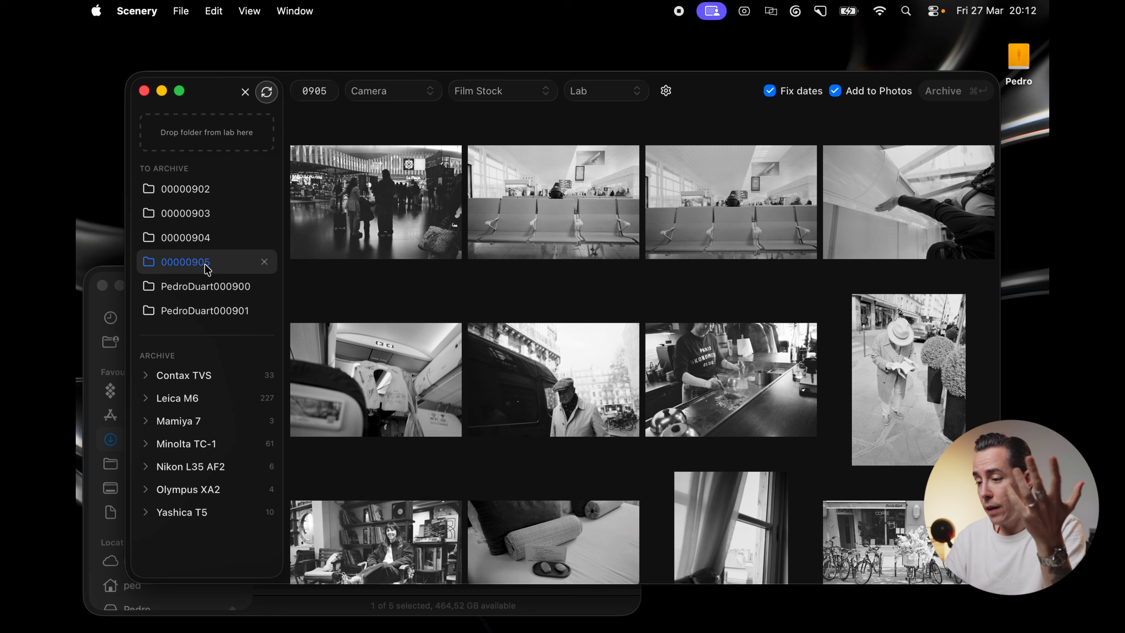
click(210, 286)
- Select roll 0901, check the available cameras, and preview its first five photos
click(212, 310)
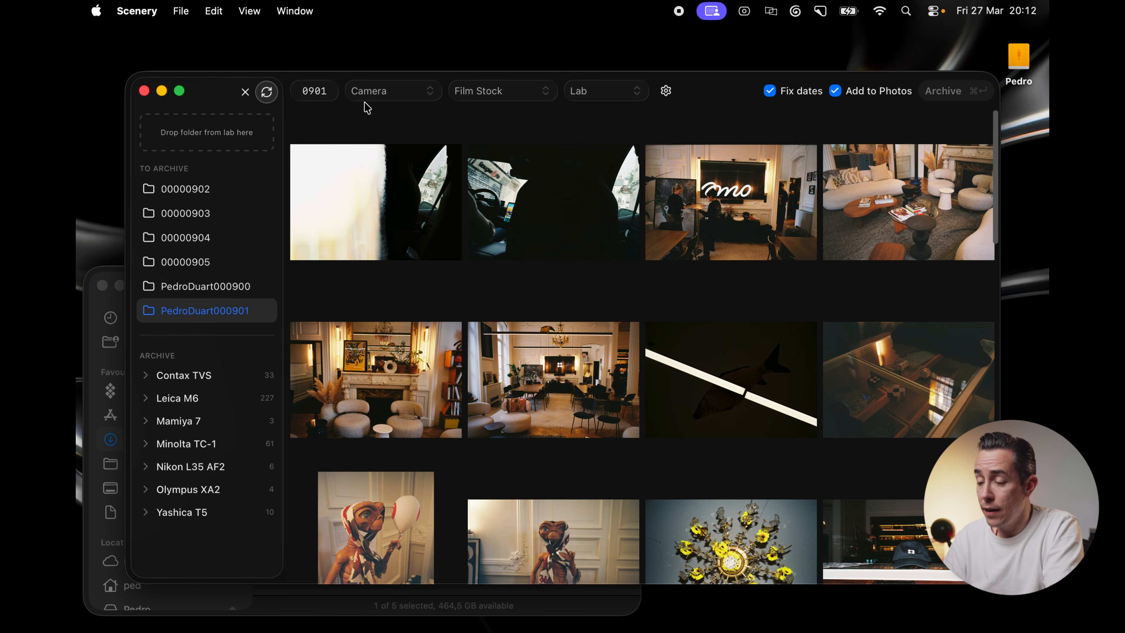
click(375, 94)
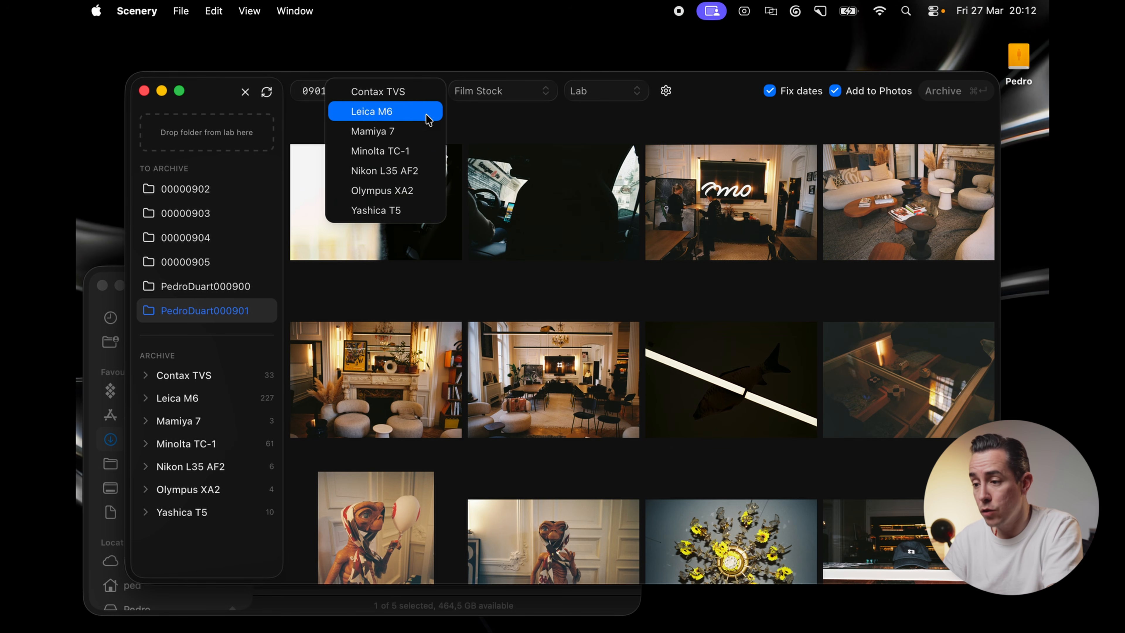
click(471, 137)
key(space)
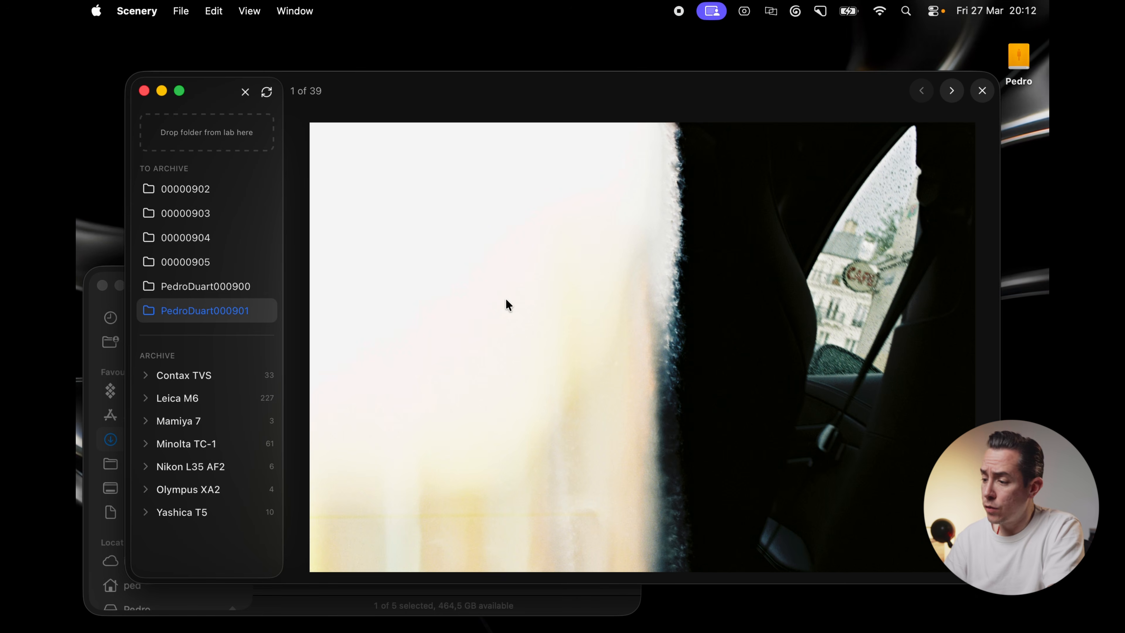
key(Right)
key(Right)
key(Right)
key(Right)
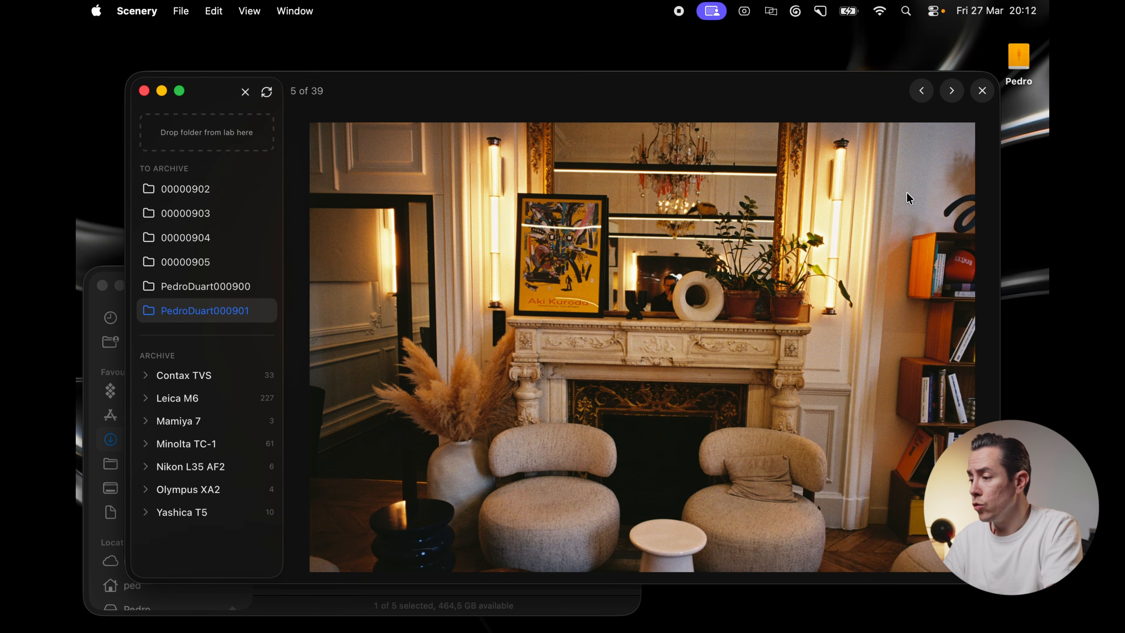
click(986, 91)
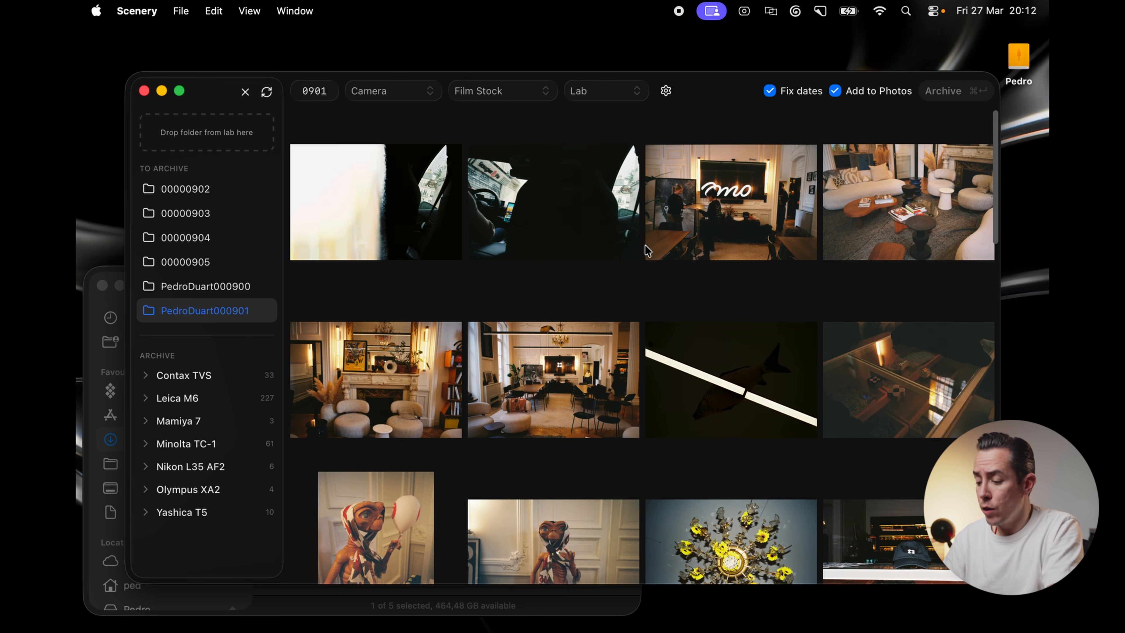
- Tag roll 0901 with camera Leica M6, film stock Kodak Ultramax 400 and lab Bienbien
key(super+k)
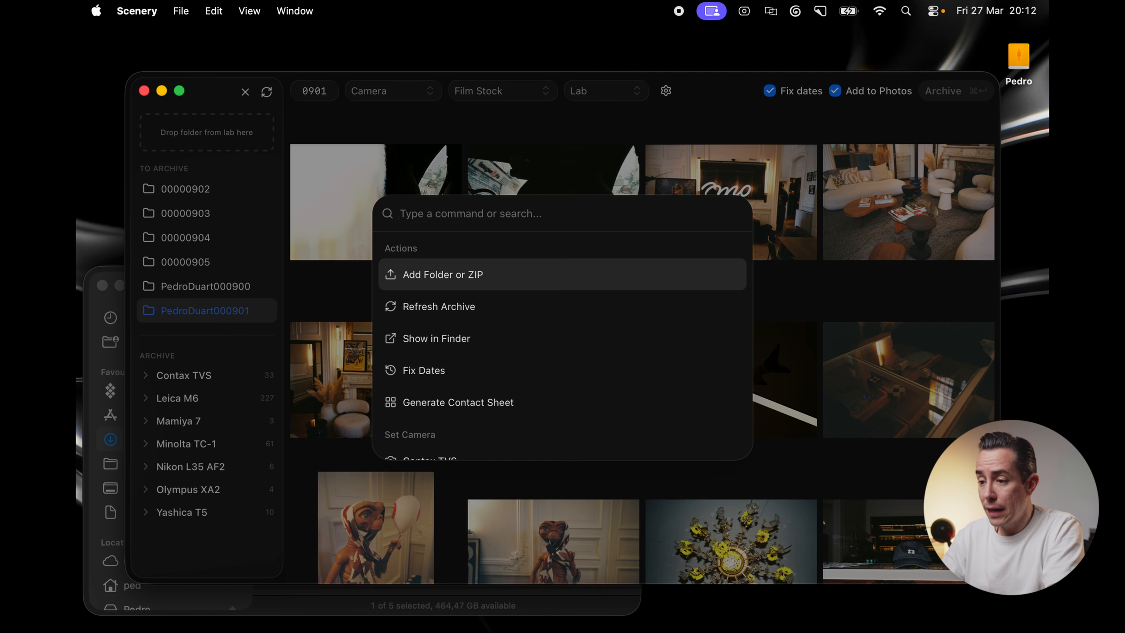
text(leid)
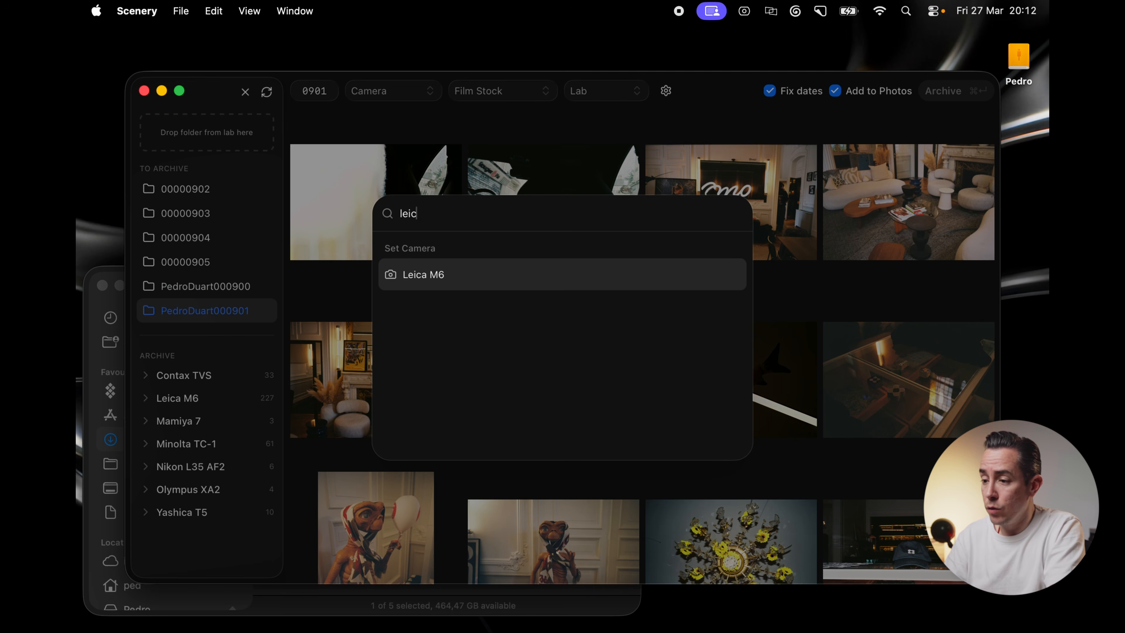
key(Return)
key(super+k)
text(kodak)
key(Down)
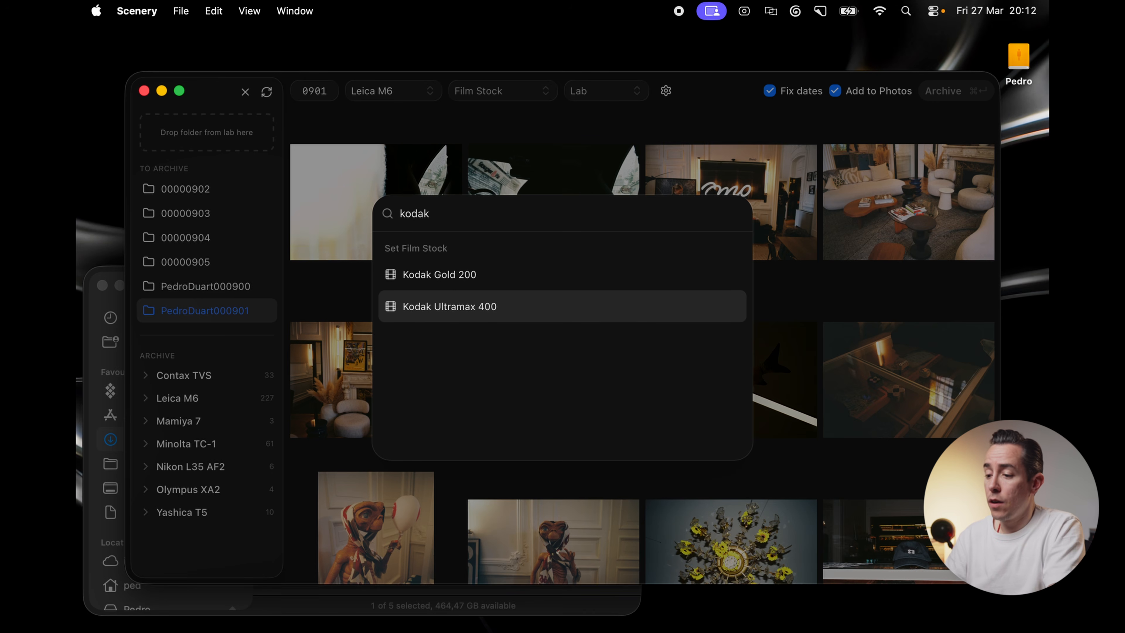
key(Return)
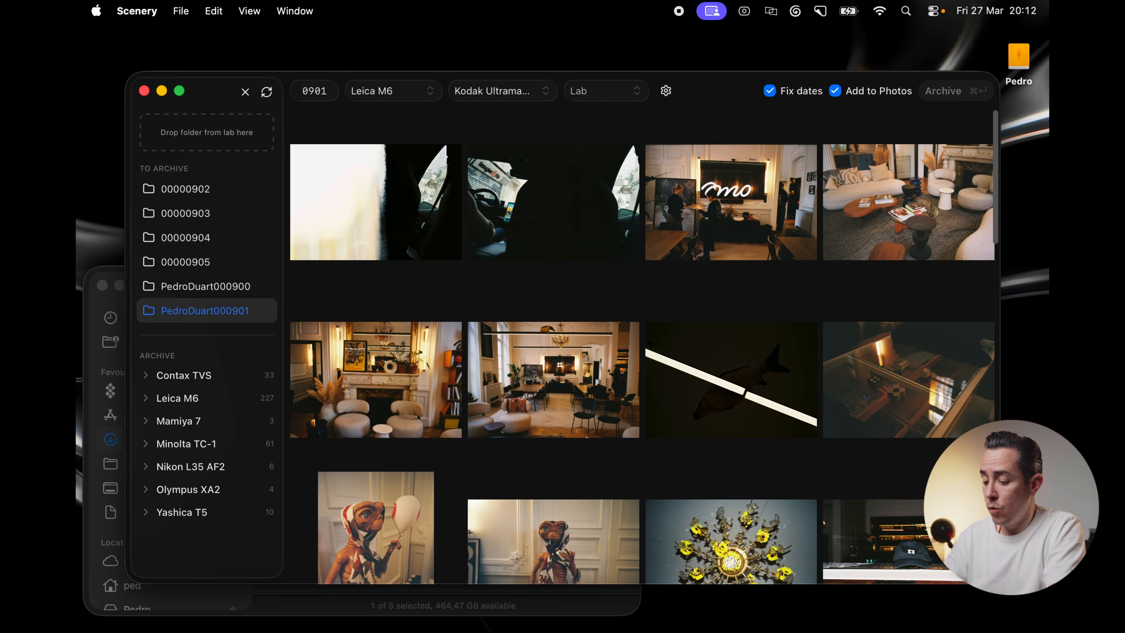
key(super+k)
text(bien)
key(Return)
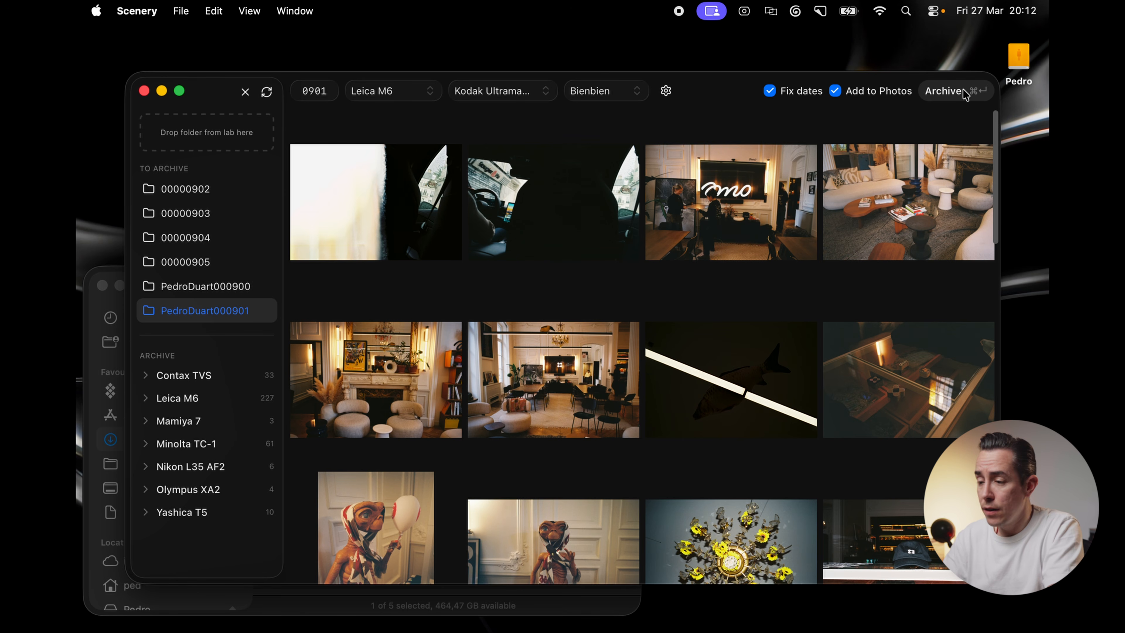
- Switch to Finder and open the Analog Cameras folder
key(super+Tab)
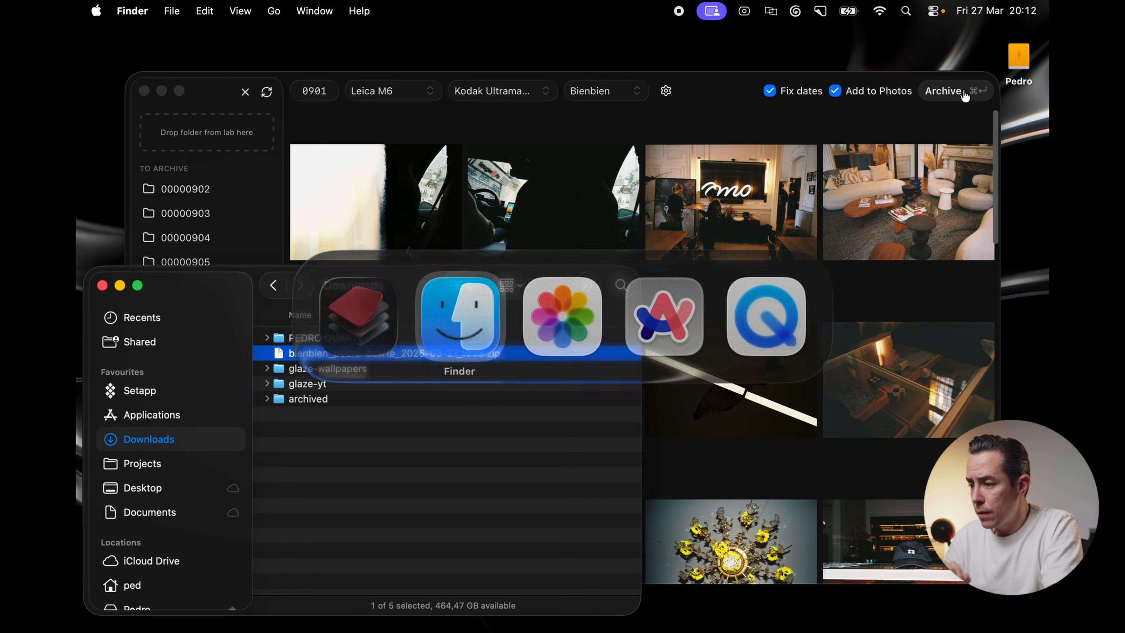
key(alt+space)
text(ana)
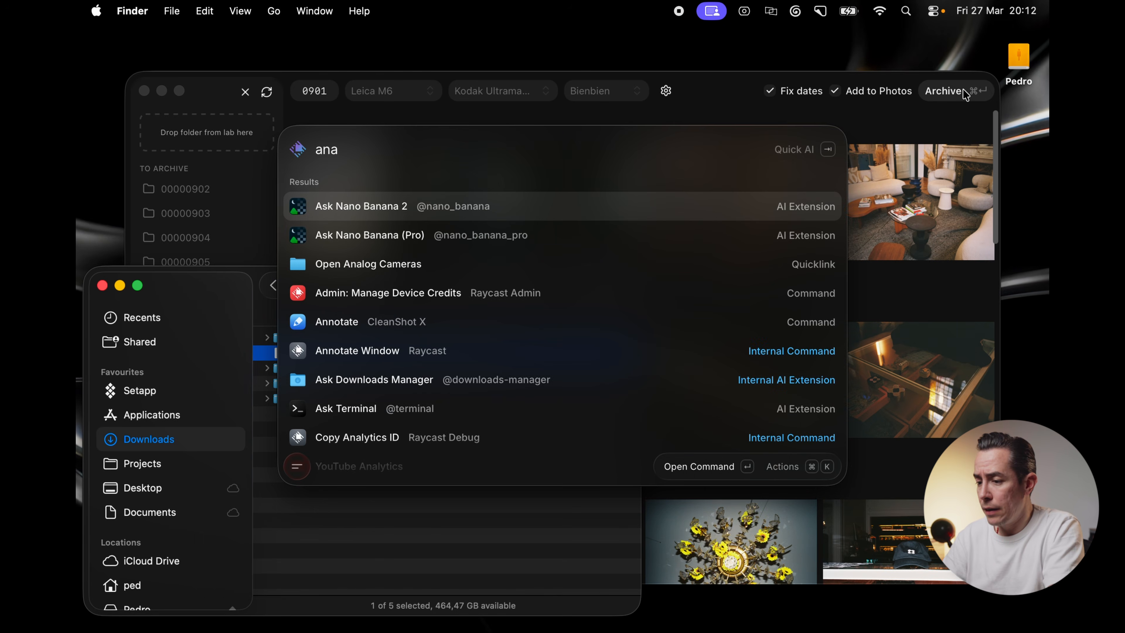
text(log)
key(Return)
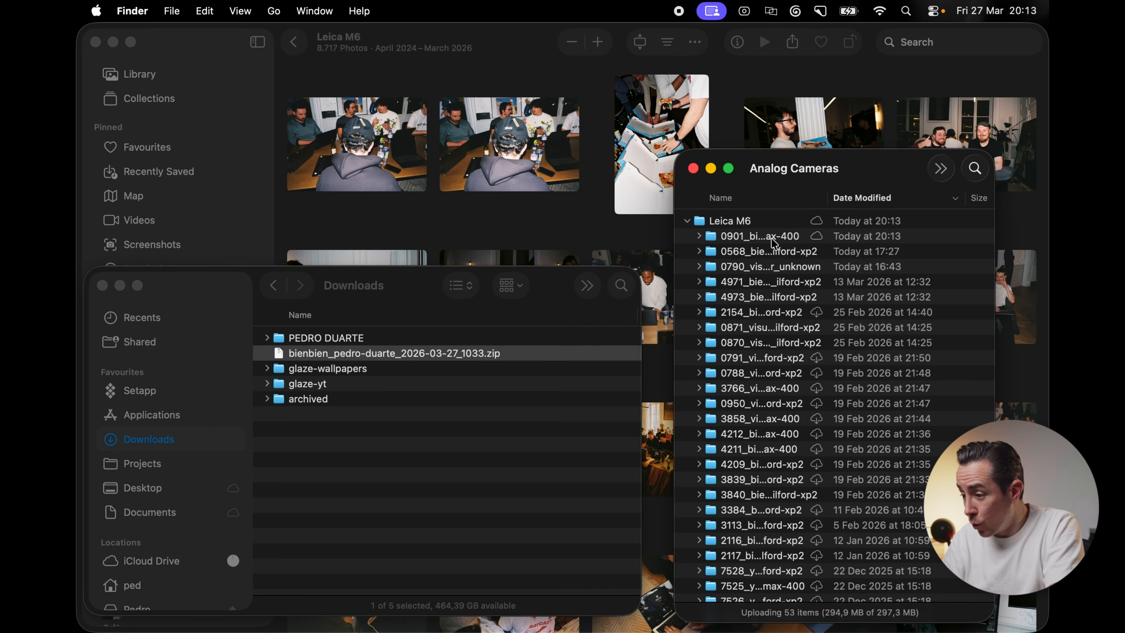
- Open roll 0901's folder under Leica M6 and widen the window enough to read its full name and file details
click(771, 240)
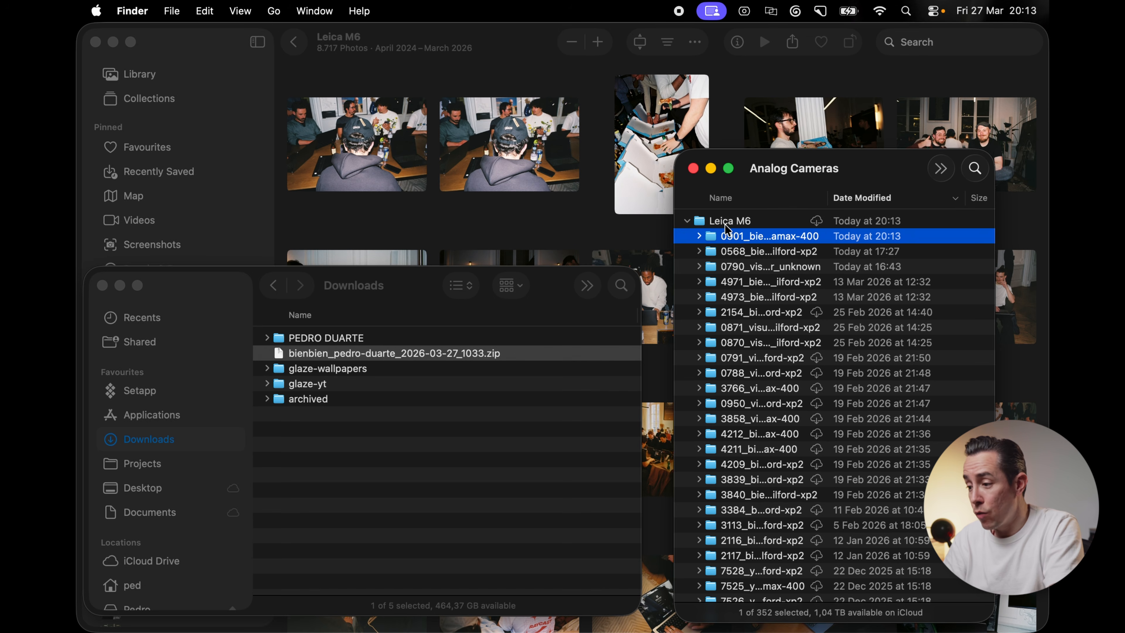
double_click(746, 239)
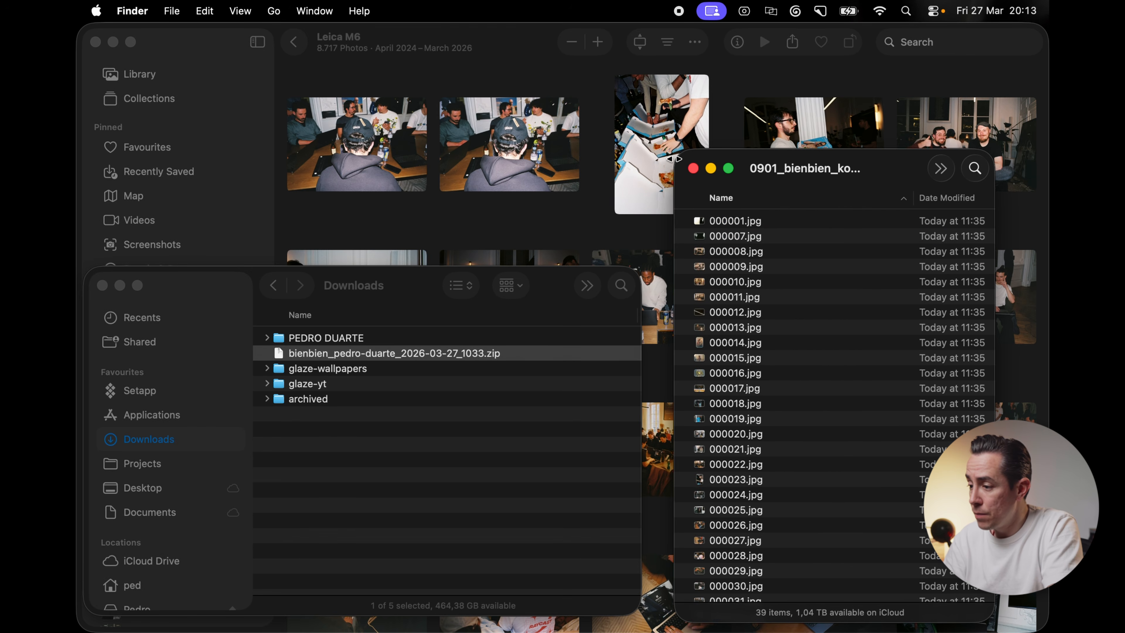
drag(673, 158, 220, 183)
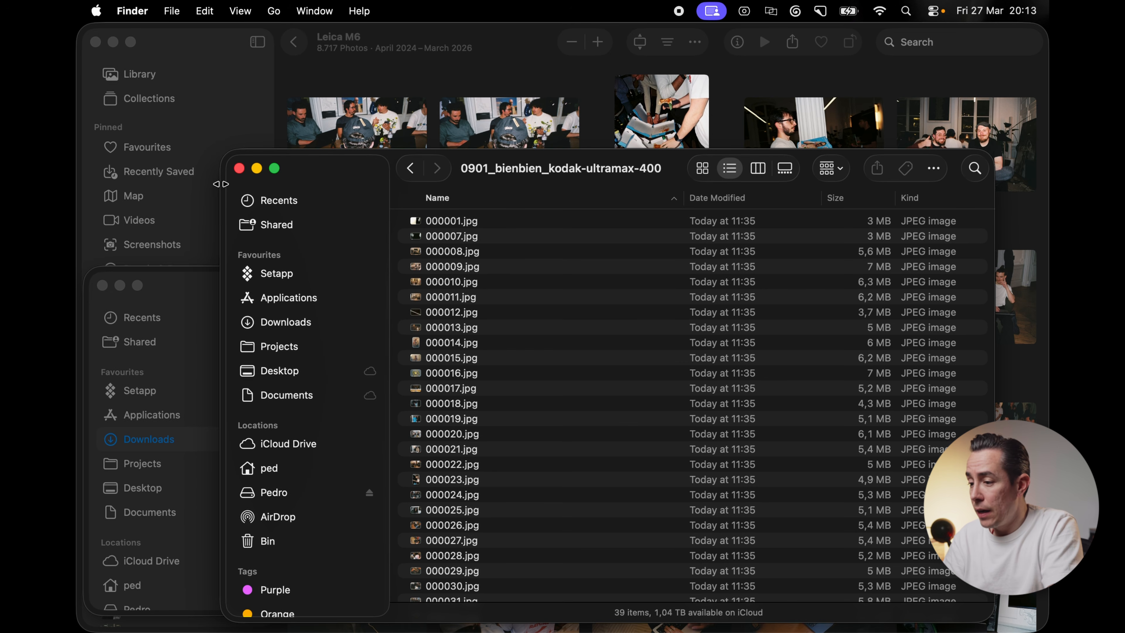
mouse_move(487, 178)
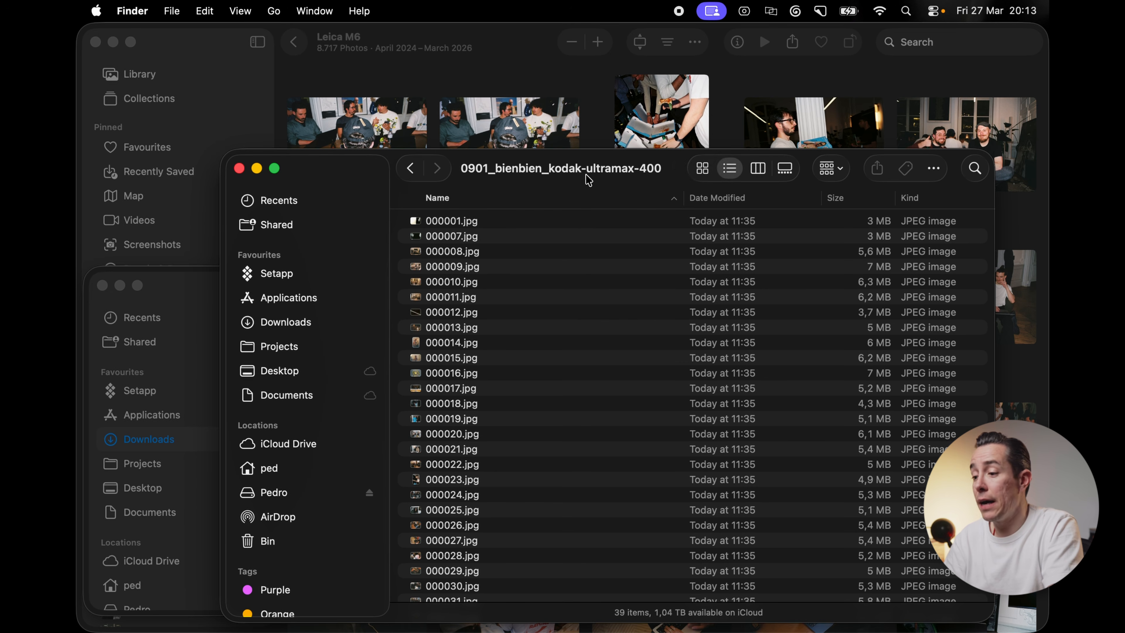
- Switch to Photos and look over the newly imported roll among the most recent pictures in the full Library
key(super+Tab)
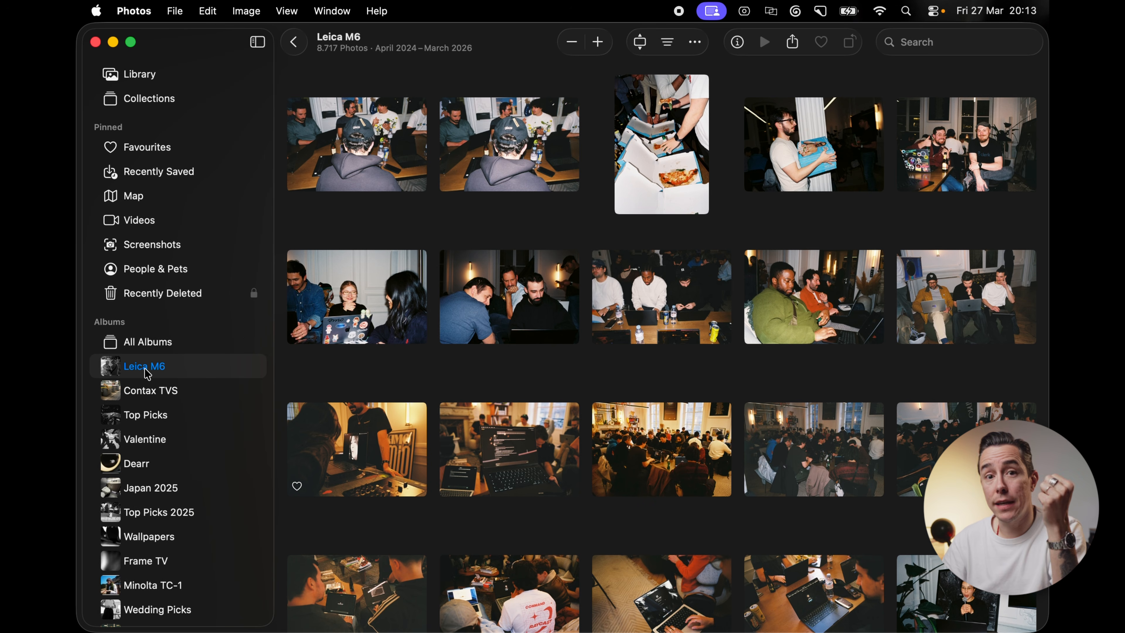
click(141, 76)
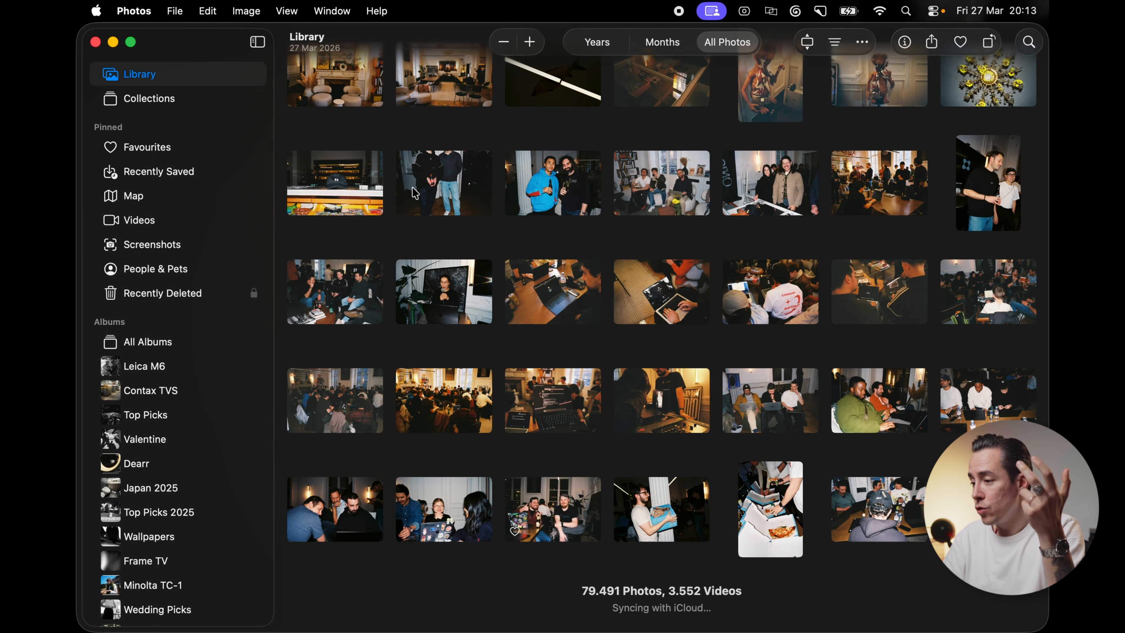
scroll(571, 263, up, 1)
scroll(571, 263, up, 1)
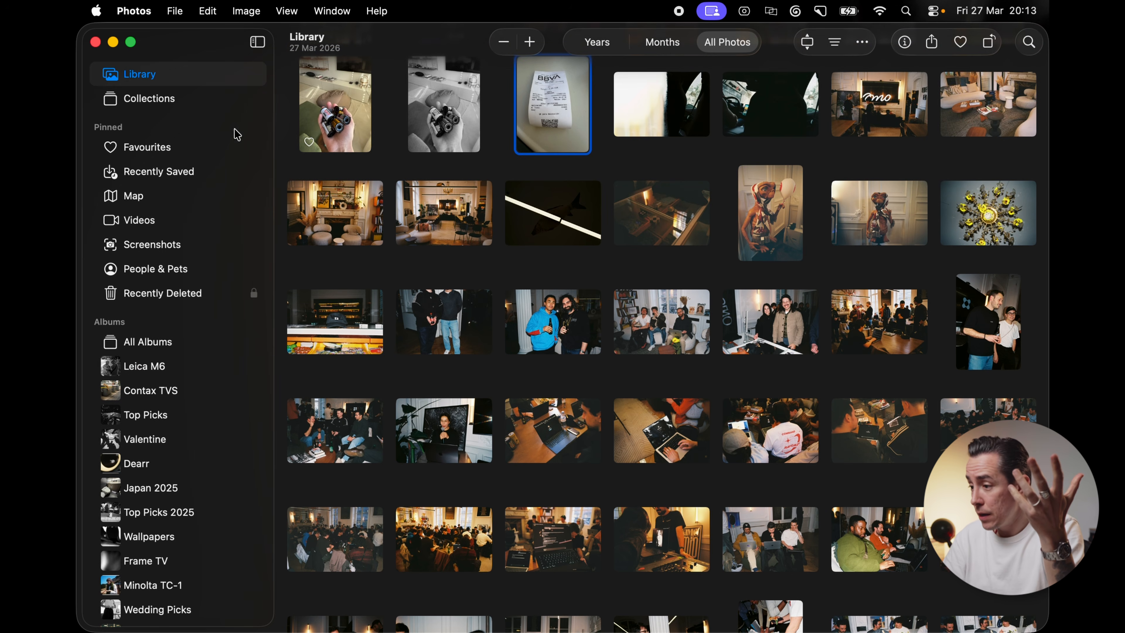
scroll(811, 347, up, 1)
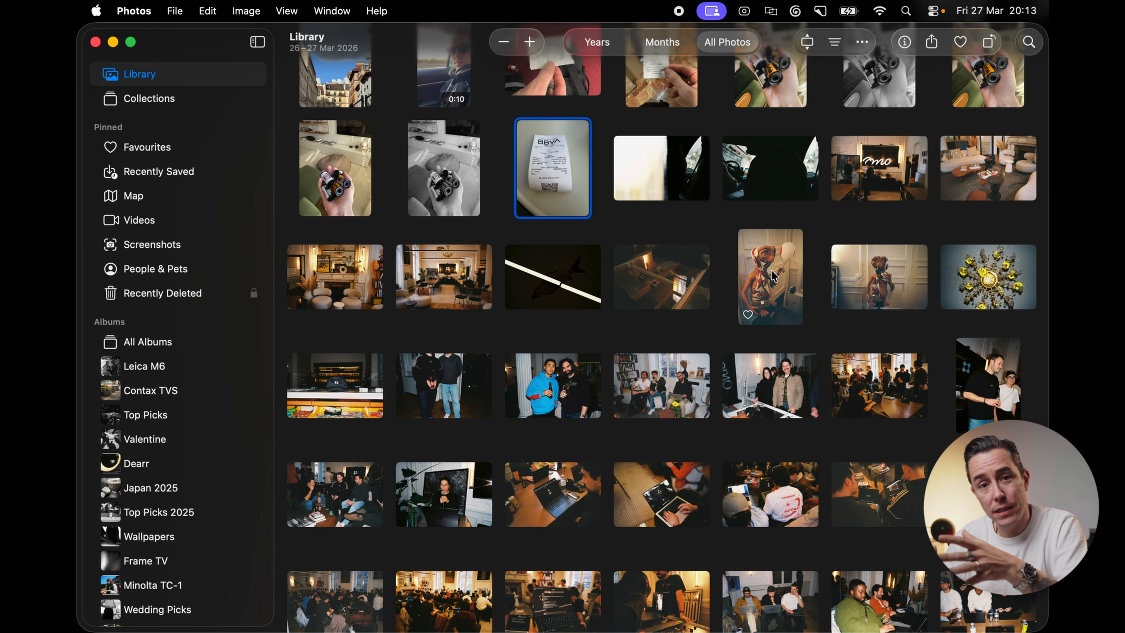
- Open the first photo of the imported roll, the overexposed car interior, and view the pictures that follow it
click(693, 176)
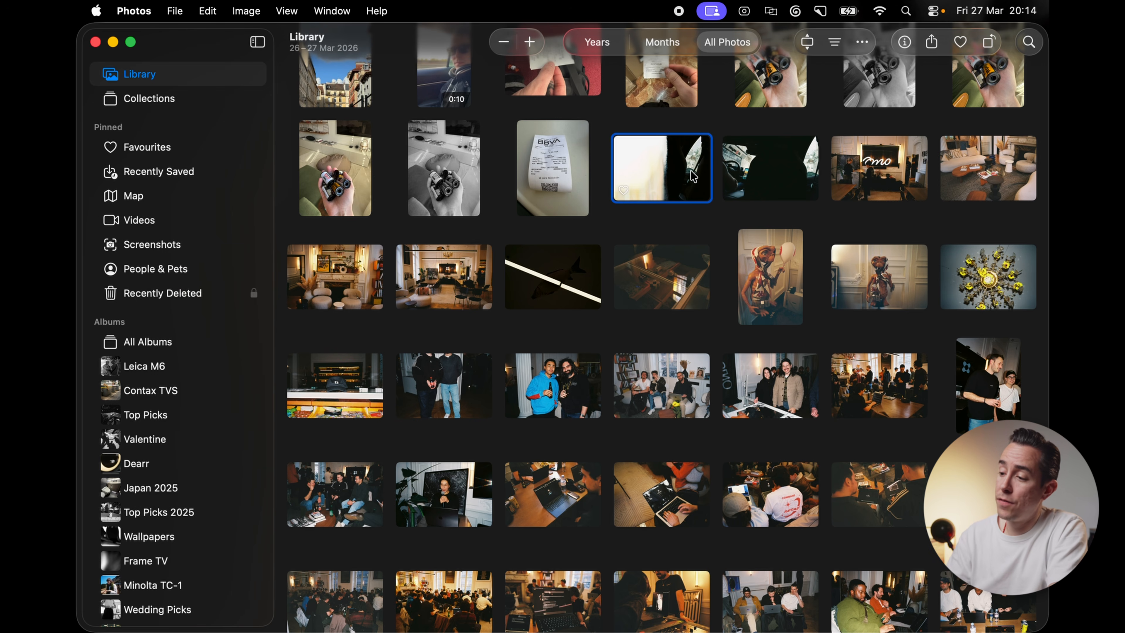
double_click(694, 177)
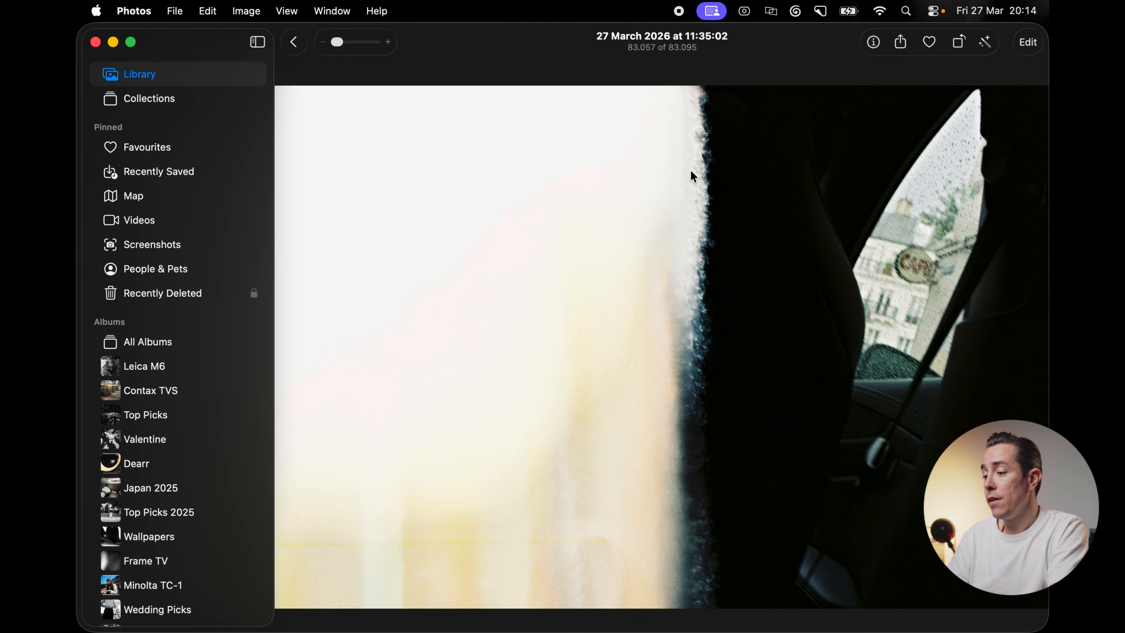
key(Right)
key(Right)
key(Right)
key(Right)
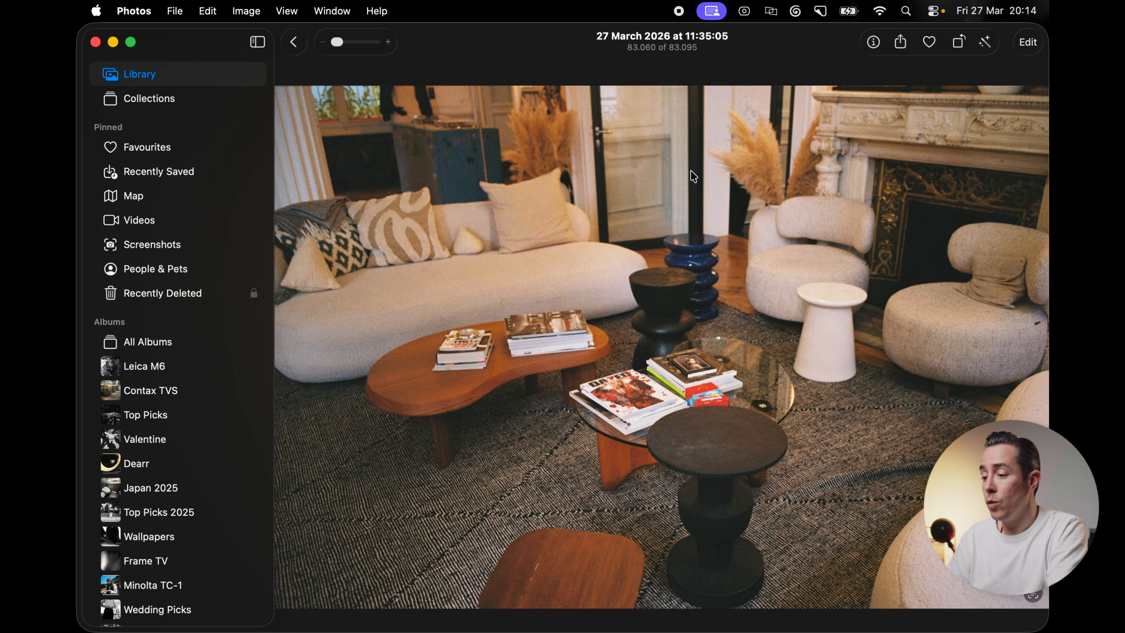
key(Right)
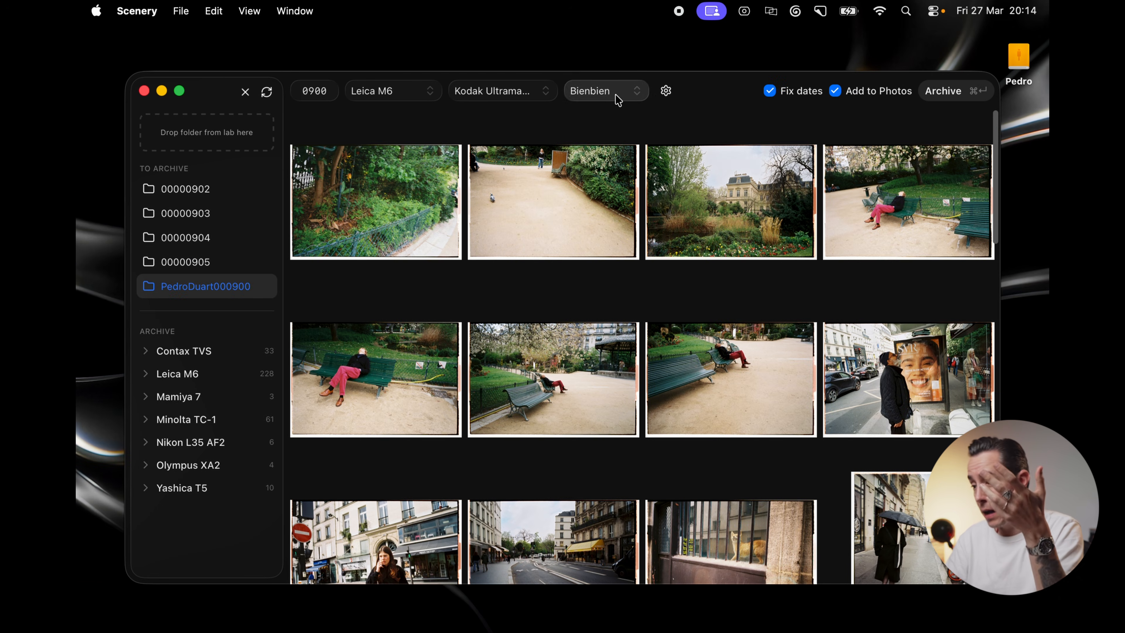
- In Scenery, archive roll 0900 with its current tags, and archive roll 0905 with film stock Ilford Xp2
key(super+Return)
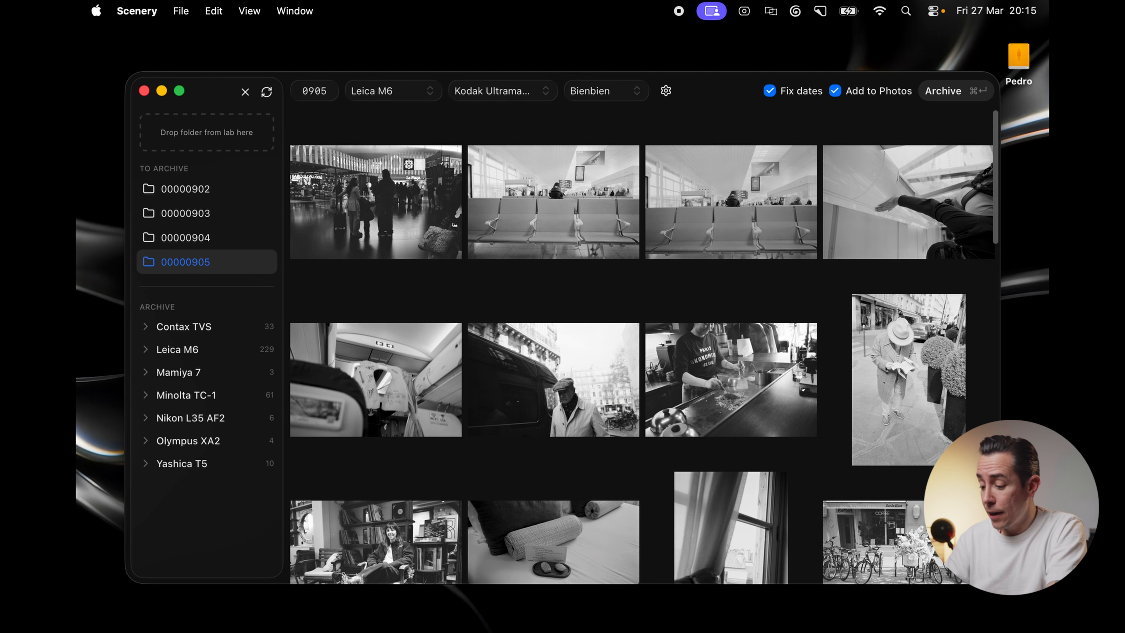
key(super+k)
text(xp2)
key(Down)
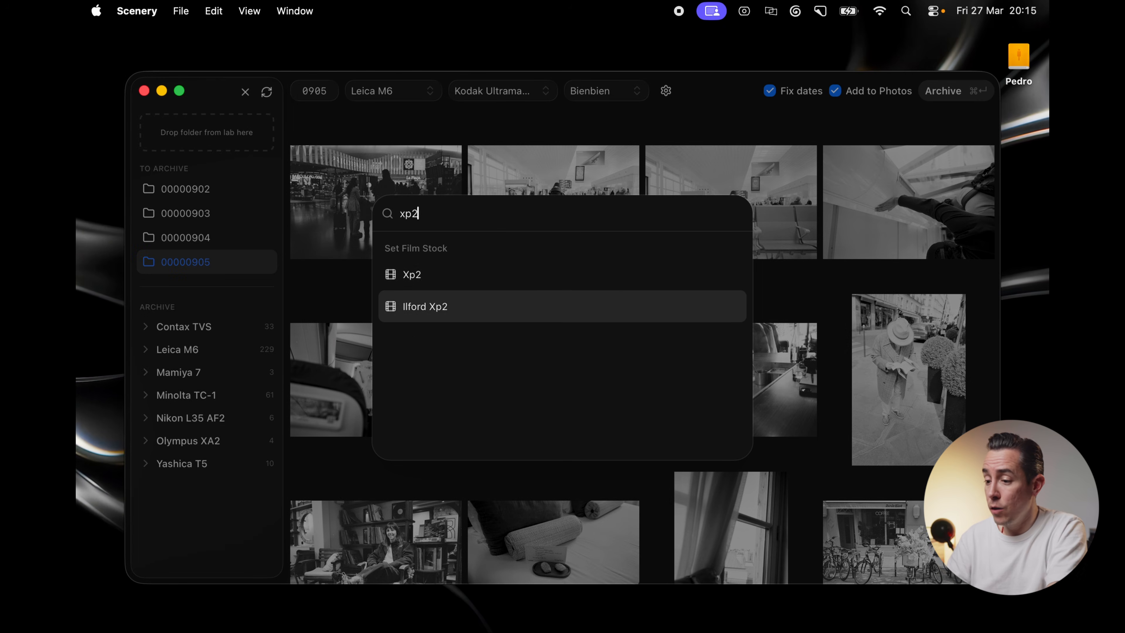
key(Return)
key(super+Return)
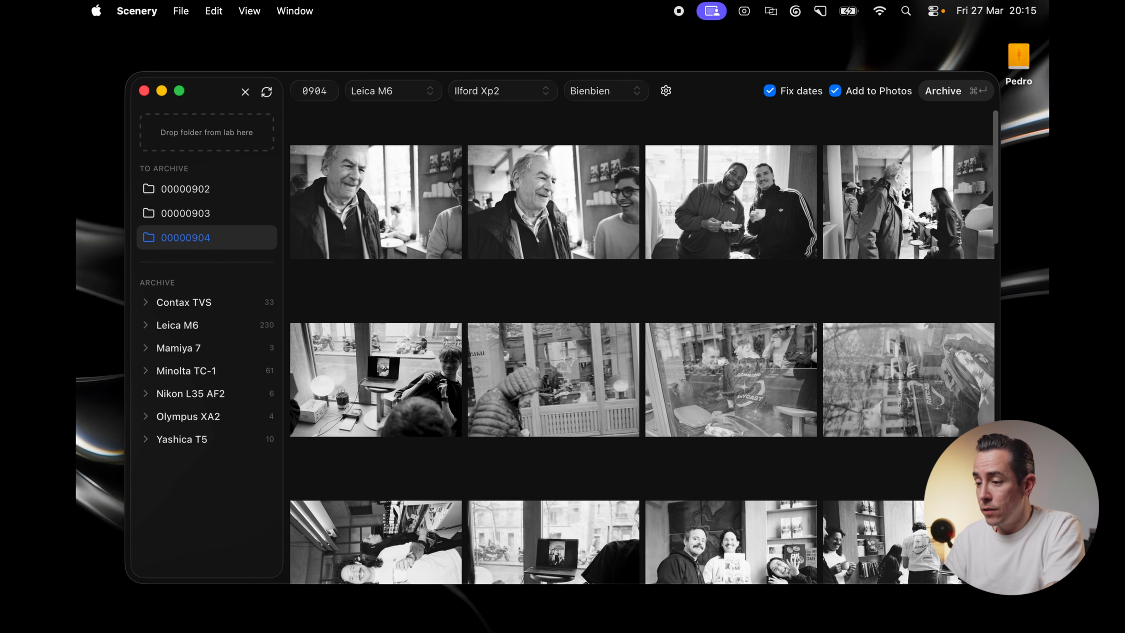
- Archive the remaining rolls 0904, 0903 and 0902 with camera Leica M6, film stock Ilford Xp2 and lab Bienbien
key(super+Return)
key(super+Return)
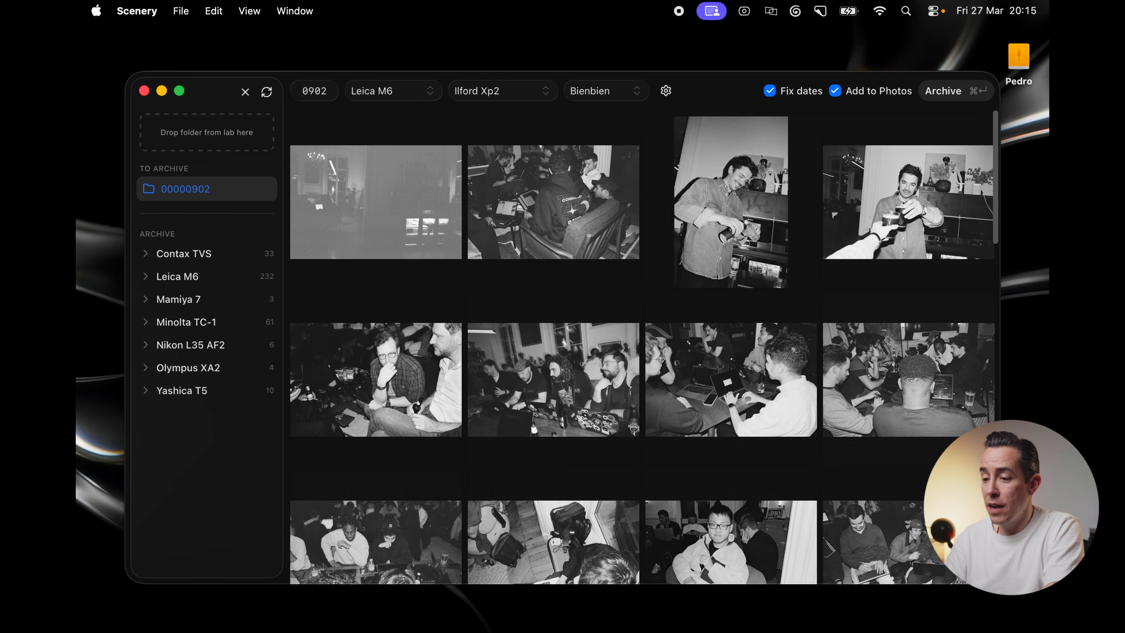
key(super+Return)
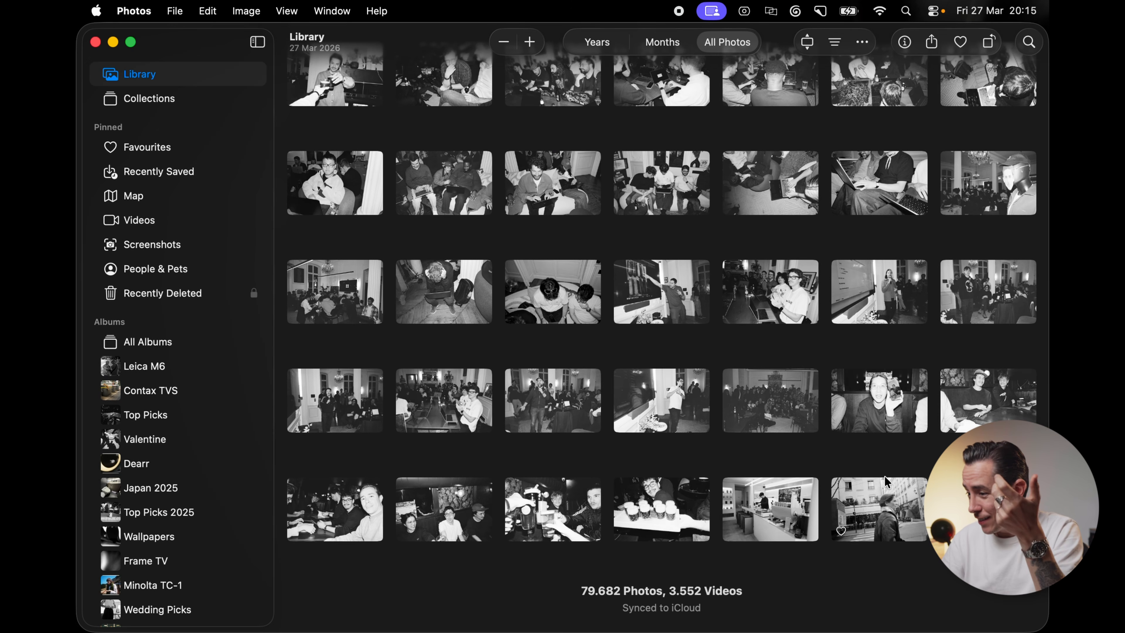
- Look back through the newly archived rolls in the Photos Library, from the latest black-and-white pictures to the earlier colour ones
scroll(884, 480, up, 10)
scroll(885, 481, up, 3)
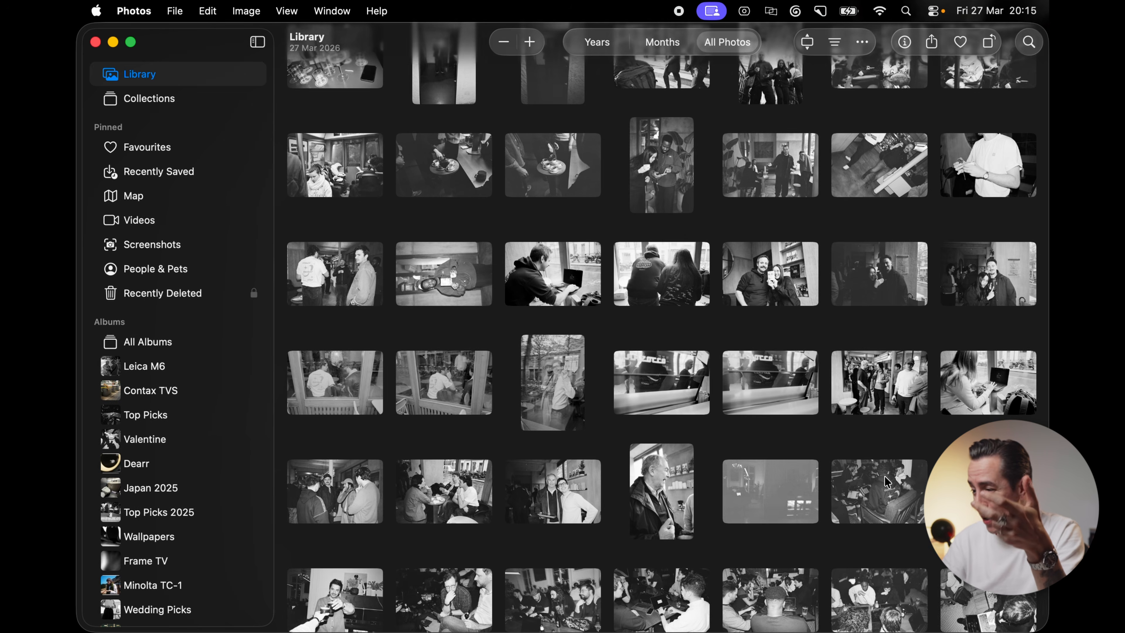
scroll(885, 481, up, 3)
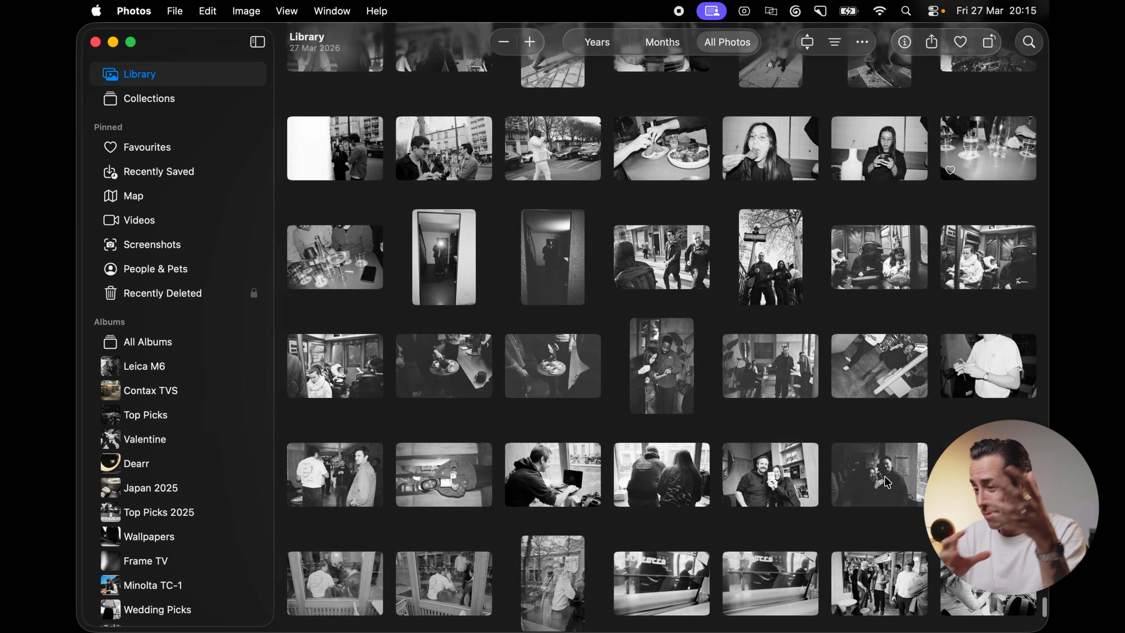
scroll(886, 477, up, 15)
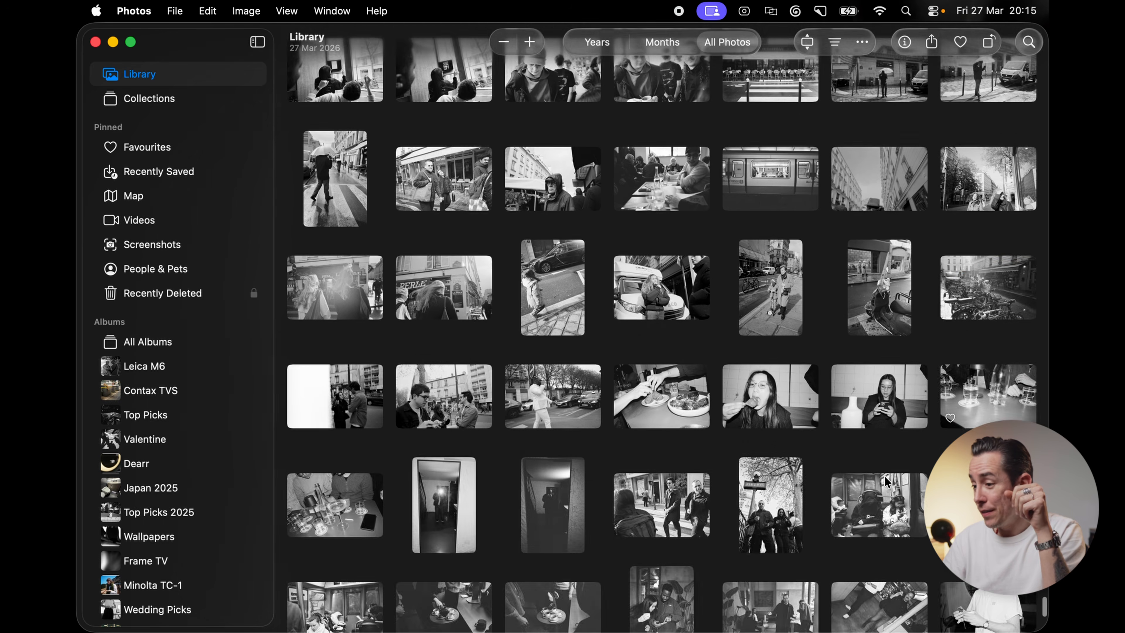
scroll(886, 479, up, 5)
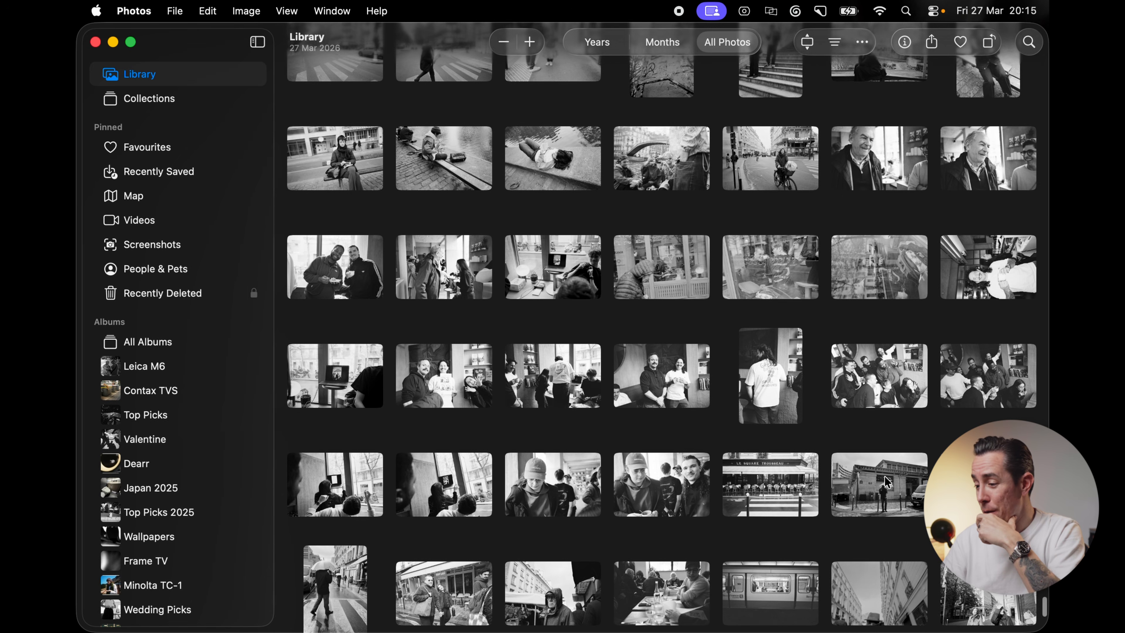
scroll(886, 481, up, 10)
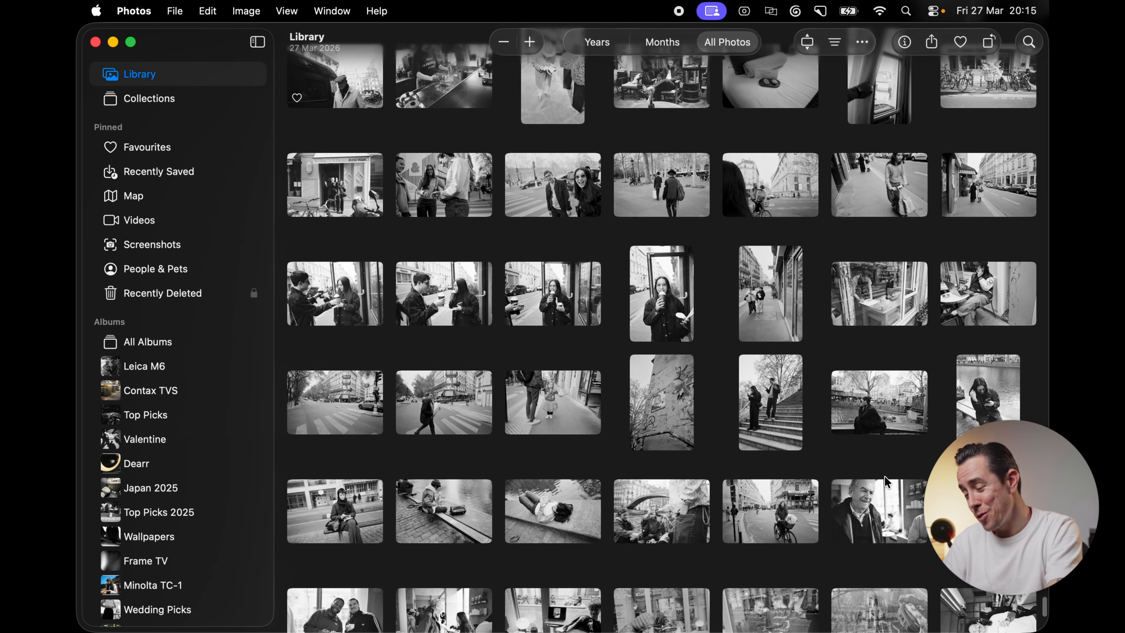
scroll(885, 476, up, 15)
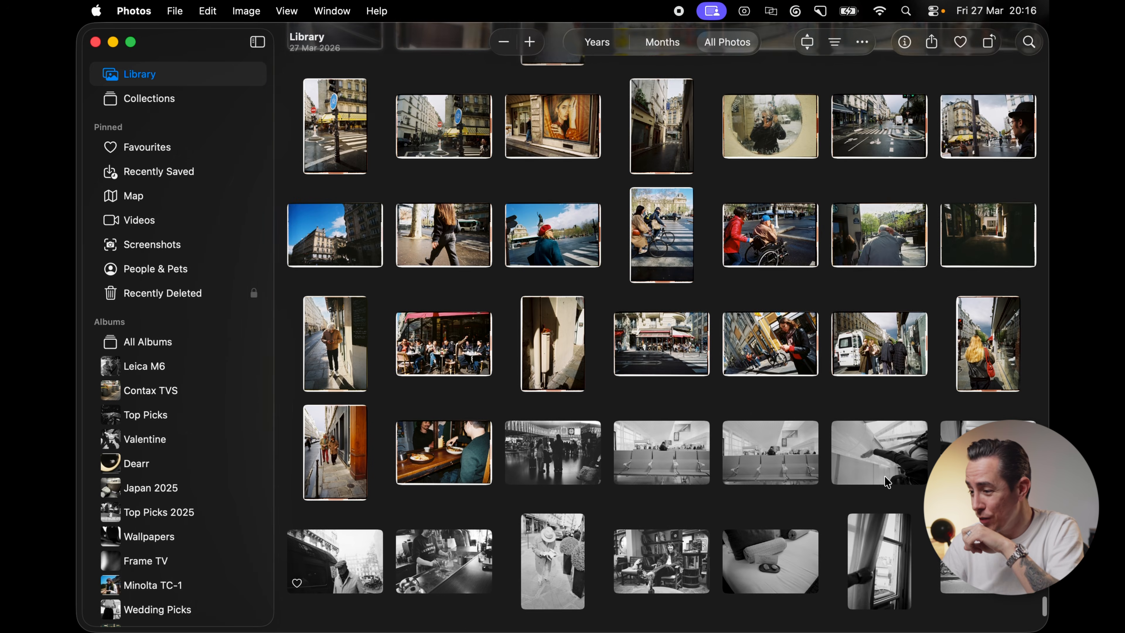
scroll(885, 476, up, 10)
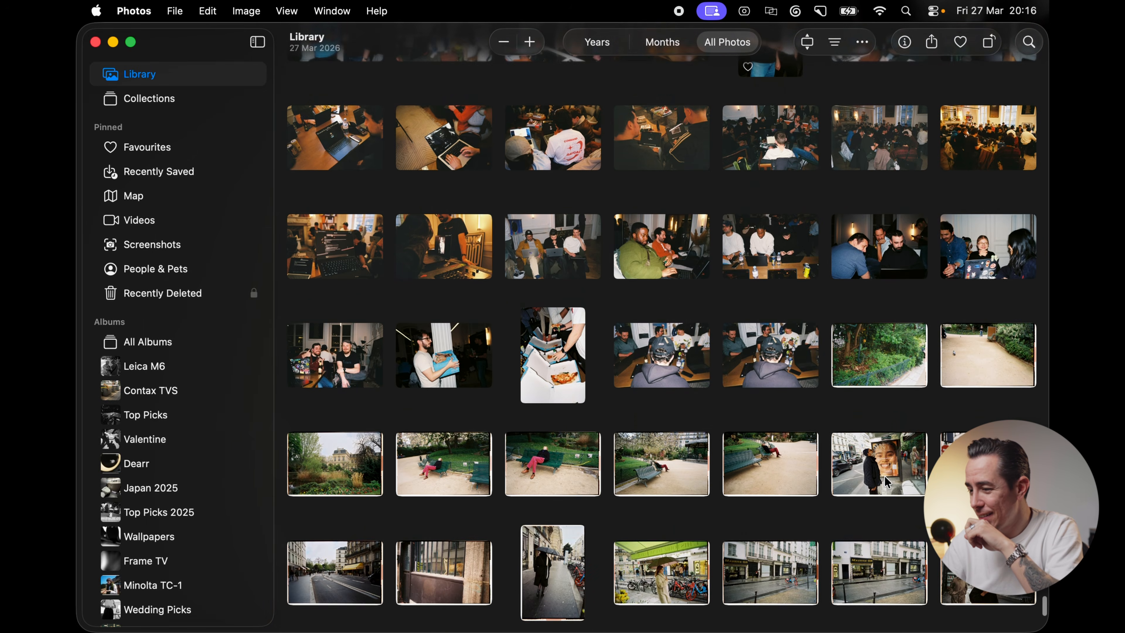
scroll(886, 481, up, 4)
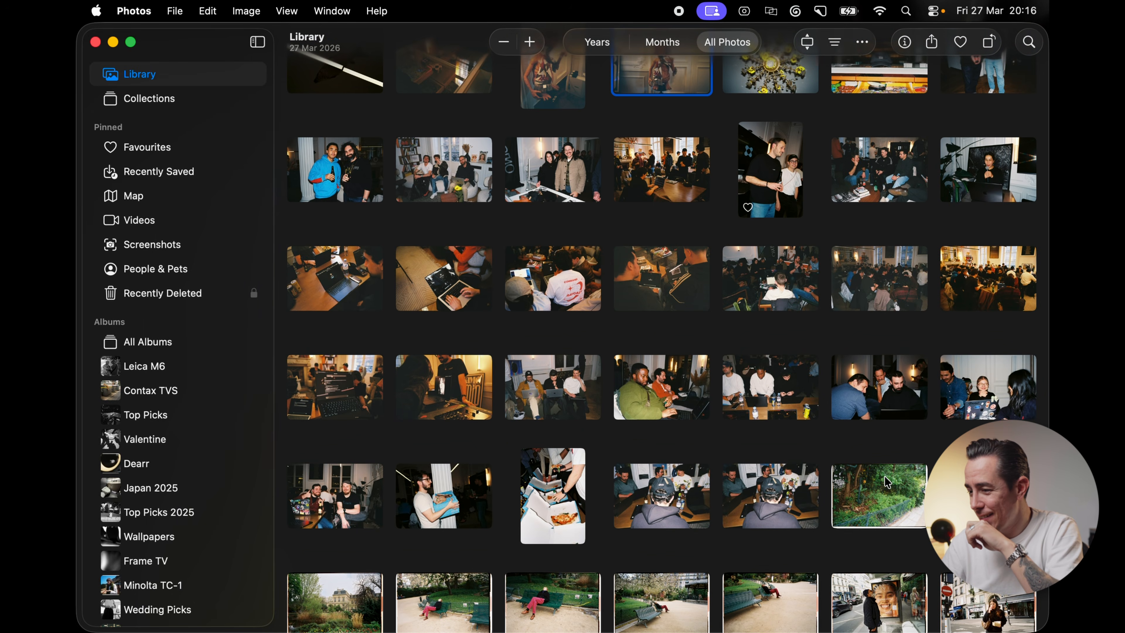
- Open the photo of the white Raycast T-shirt and view the neighbouring event photos one by one
scroll(886, 481, up, 3)
double_click(548, 336)
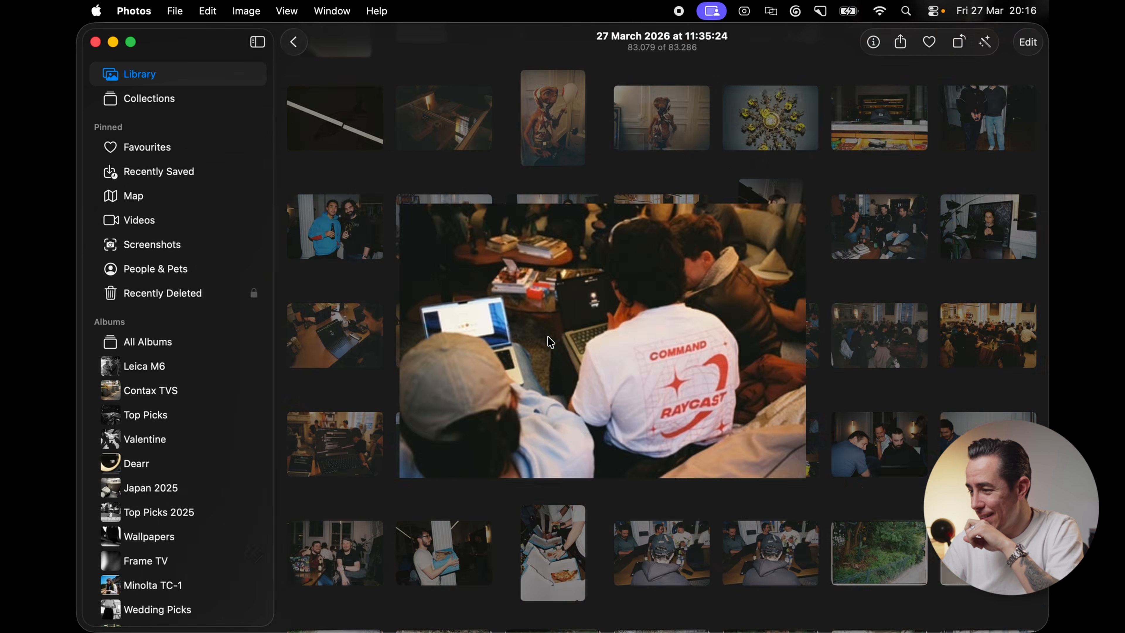
key(Left)
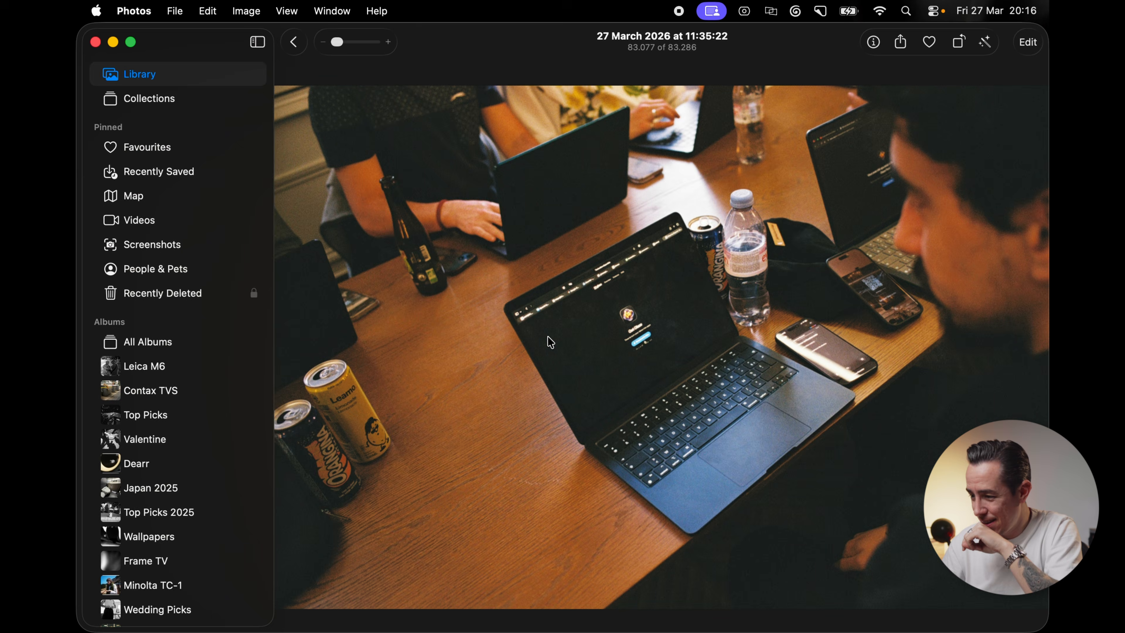
key(Left)
key(Left)
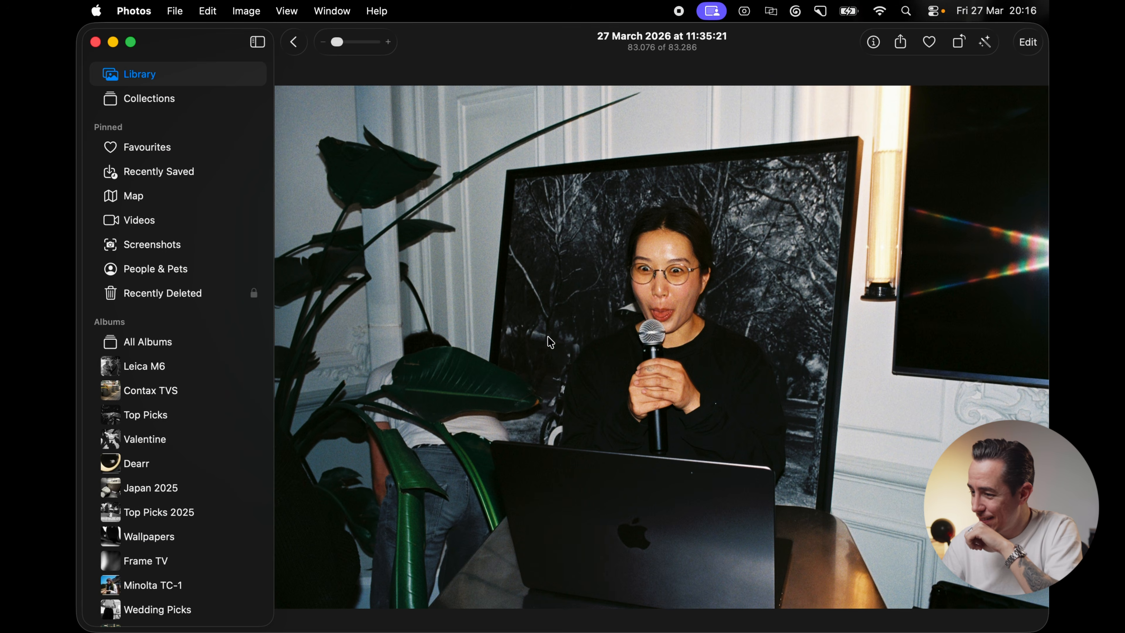
key(Right)
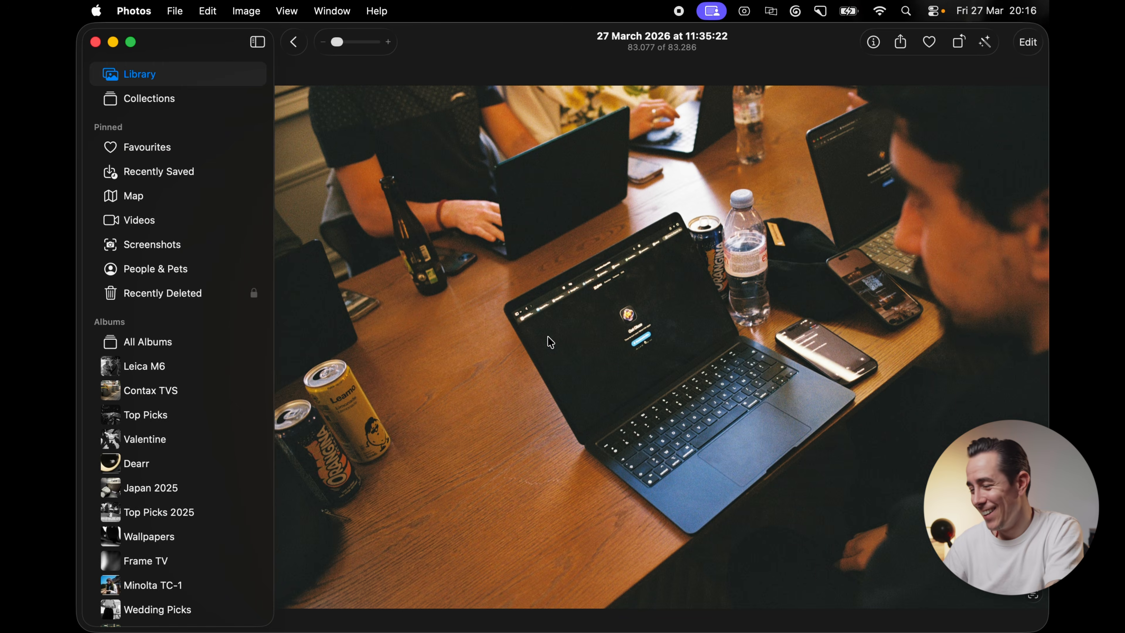
key(Left)
key(Right)
key(Right)
key(Right)
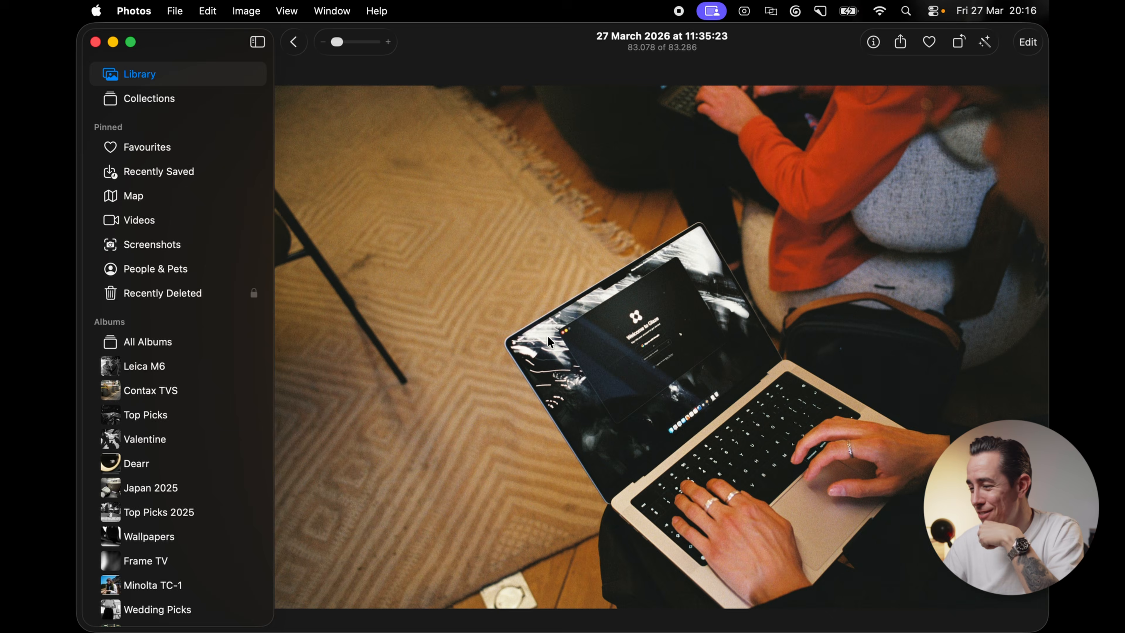
key(Right)
key(Right)
key(Right)
key(Right)
key(Right)
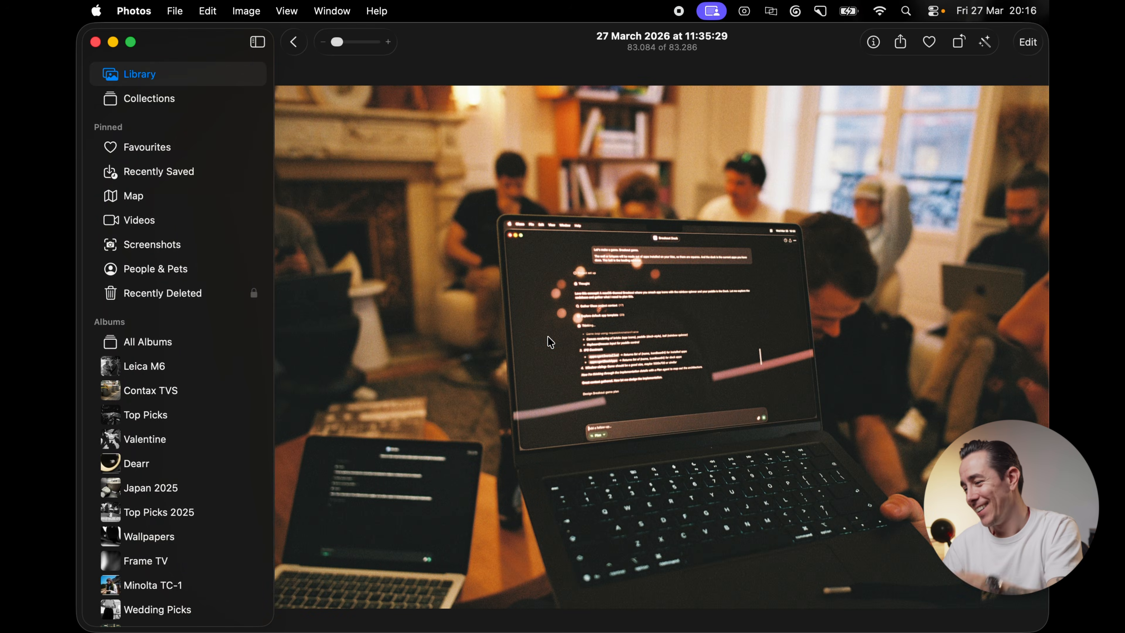
key(Right)
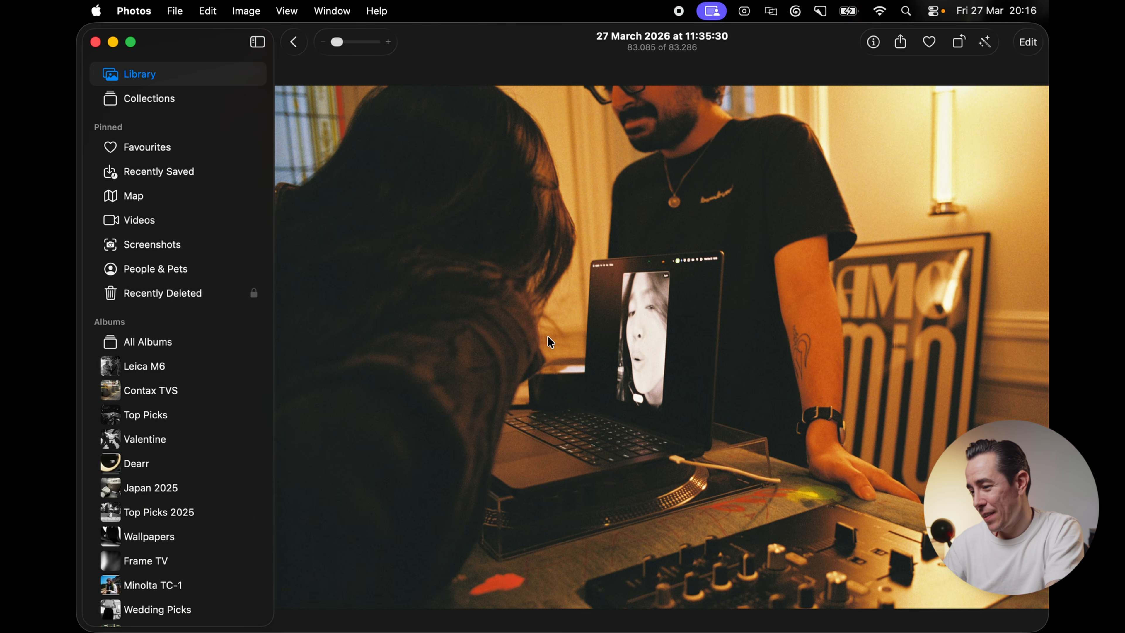
key(Right)
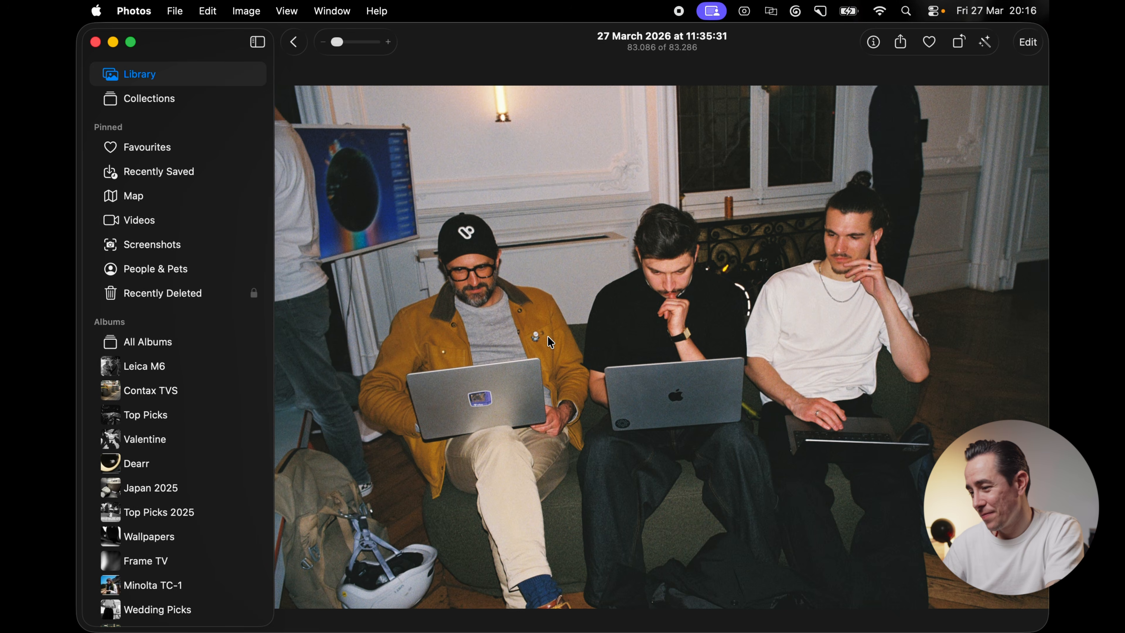
key(Right)
key(Right)
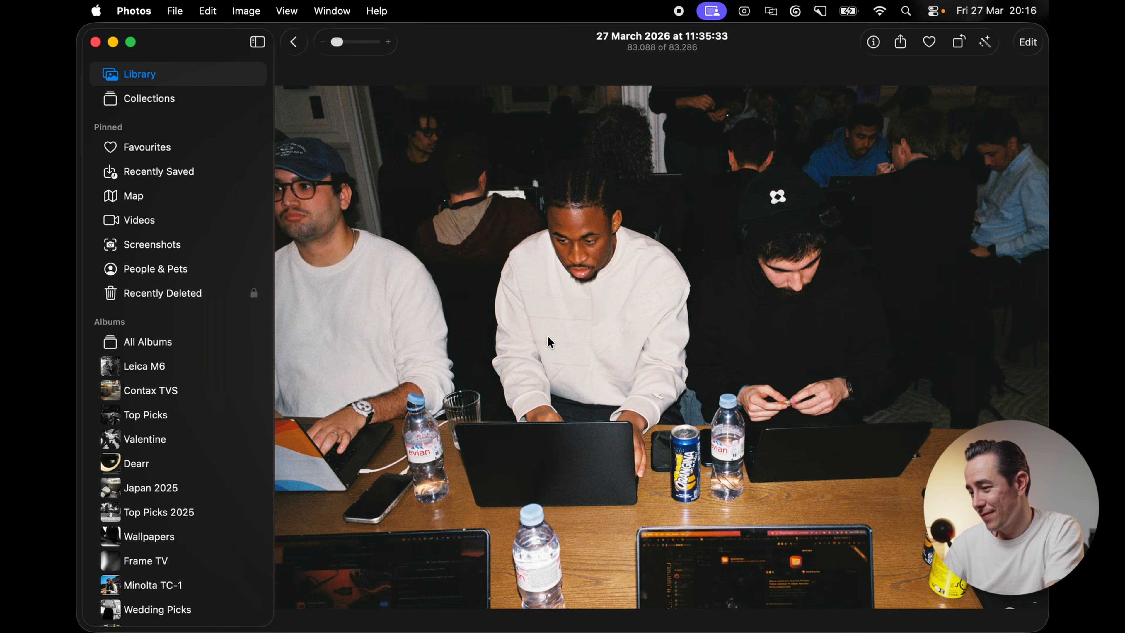
key(Right)
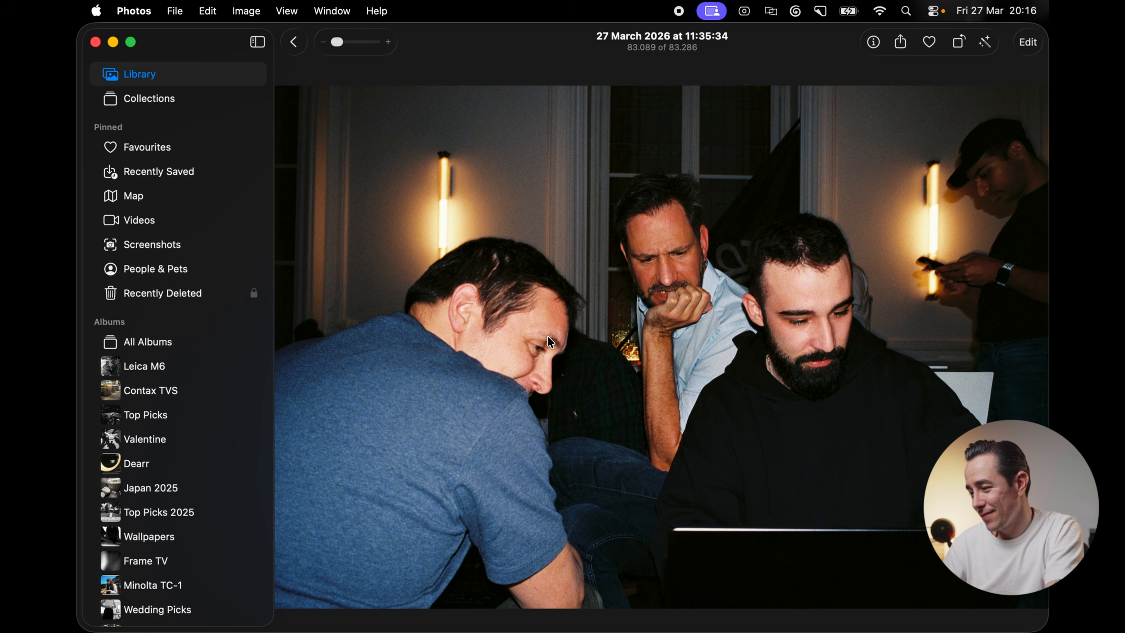
- View one more event photo in Photos, and open Scenery's Glaze chat at the prompt for describing changes
key(Right)
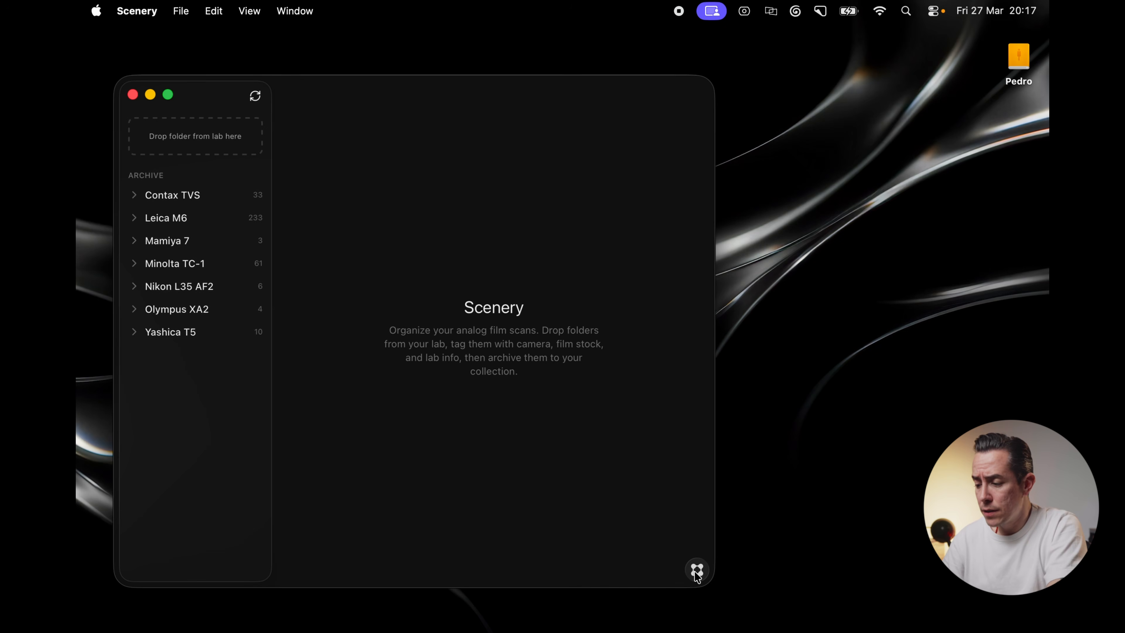
click(695, 571)
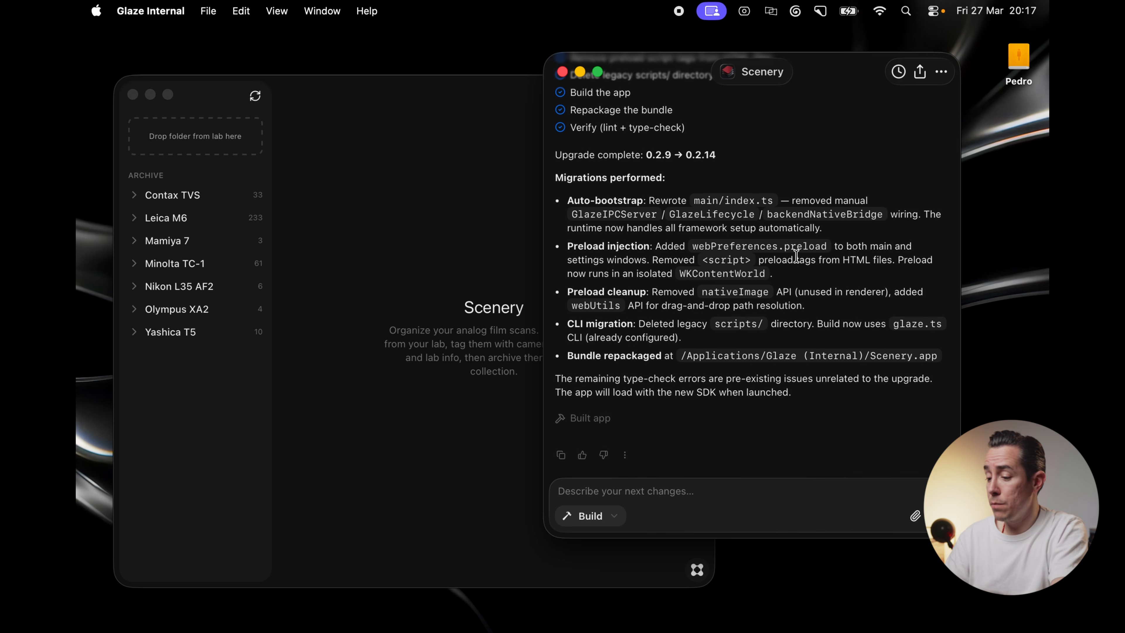
click(669, 500)
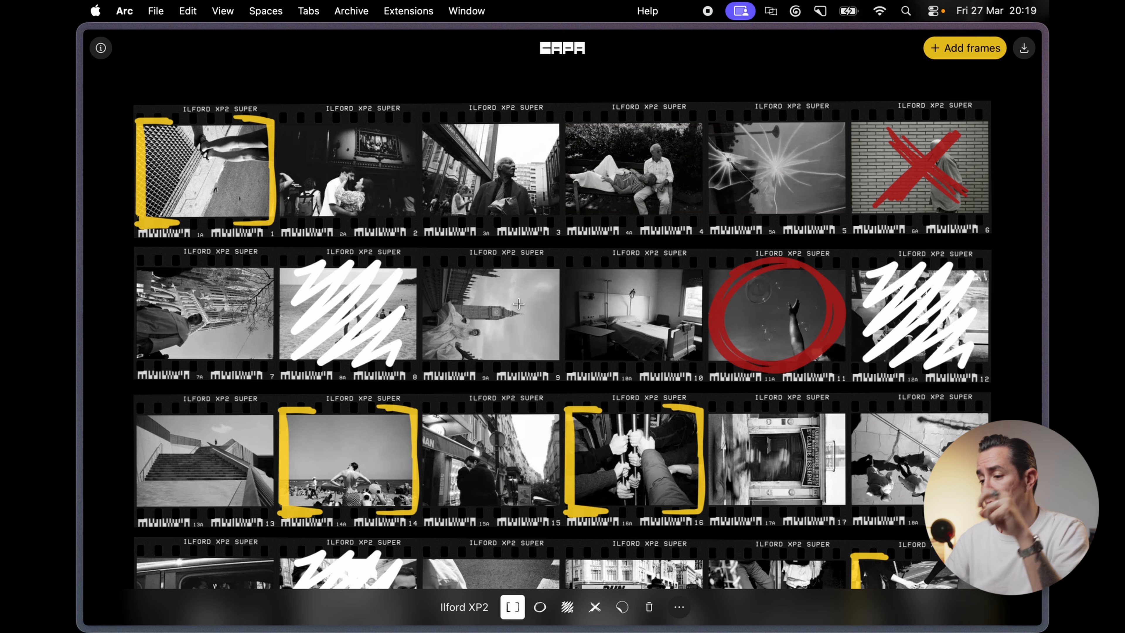
- Look through the marked-up sample Ilford XP2 contact sheet in CAPA, from the first frames to the last
scroll(519, 303, down, 10)
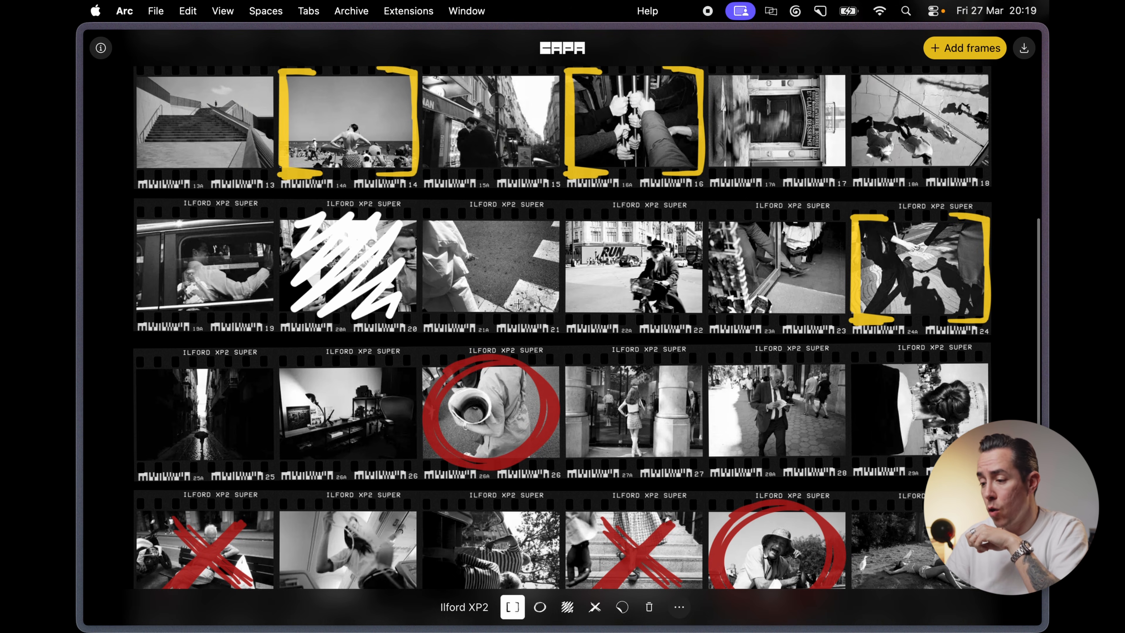
scroll(518, 303, down, 6)
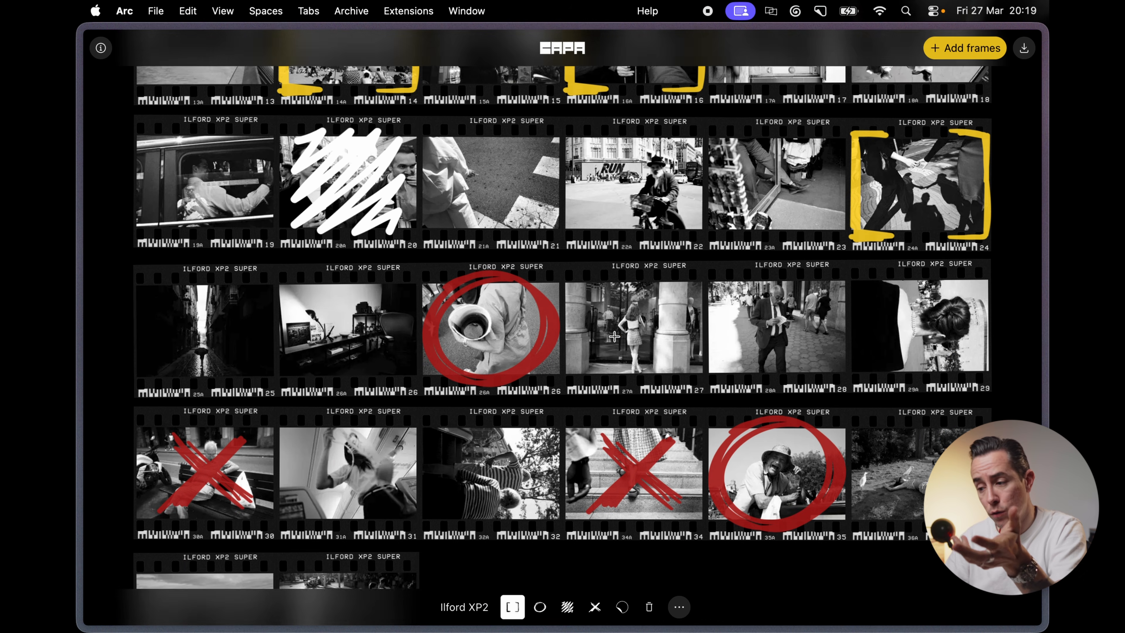
scroll(614, 336, up, 15)
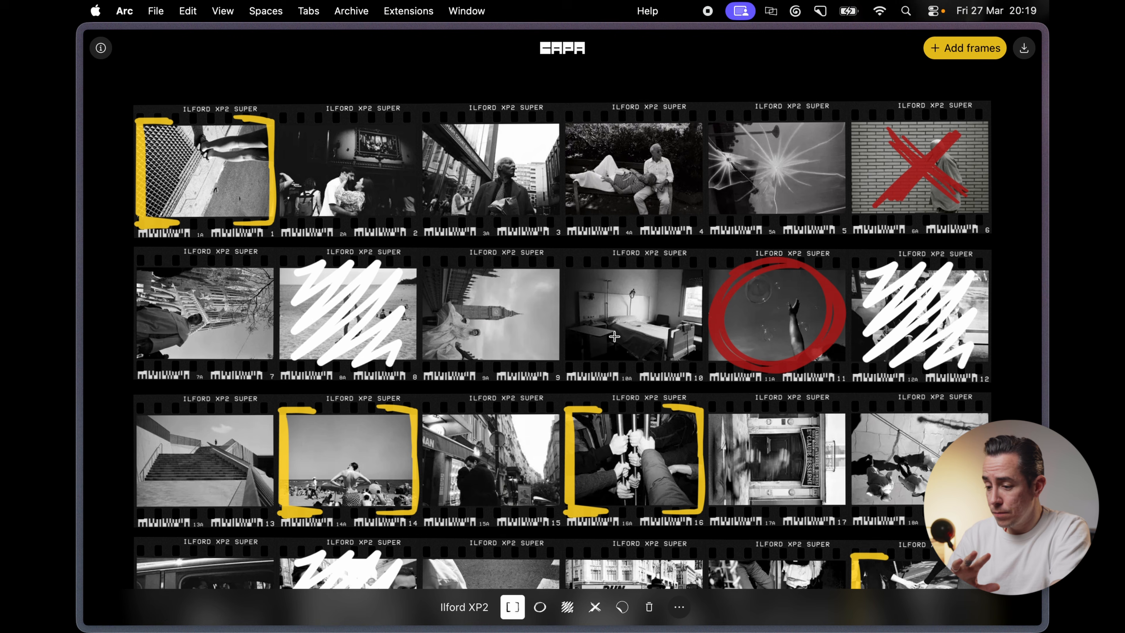
- Bring all the selected scans of roll 0902 from Finder into the CAPA contact sheet
key(super+Tab)
key(super+Tab)
key(super+Tab)
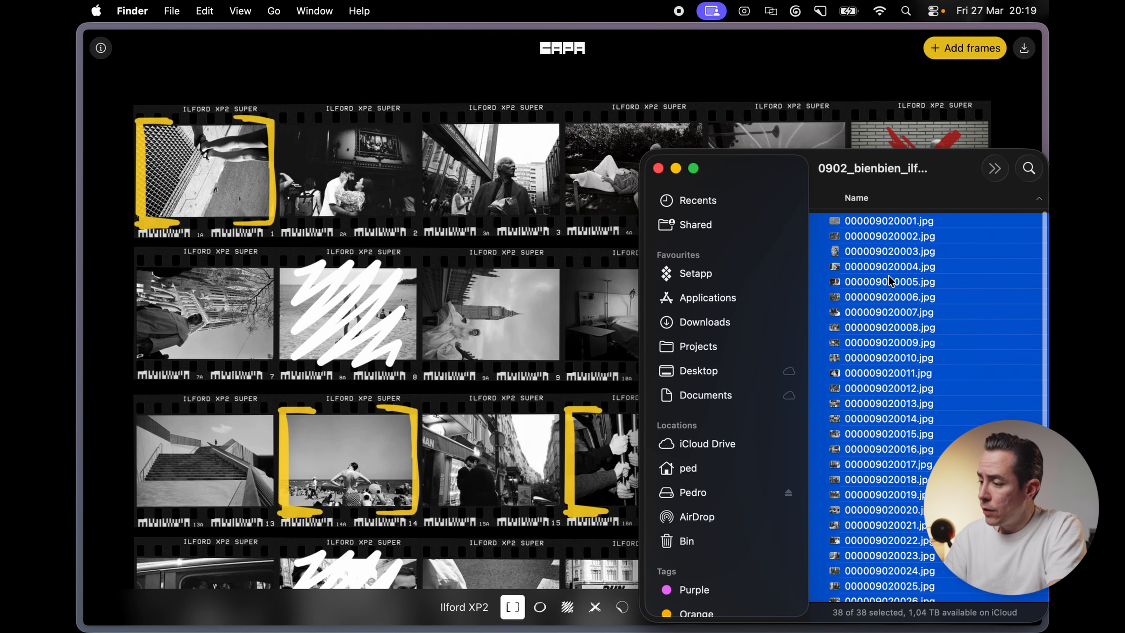
key(super+Tab)
drag(909, 325, 573, 332)
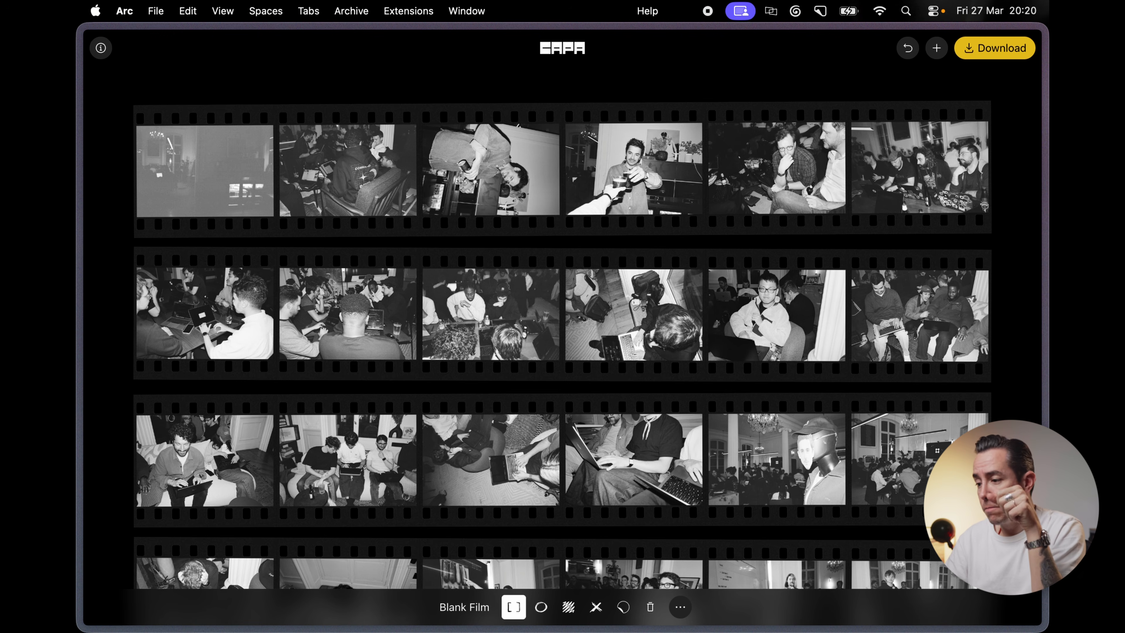
- Try yellow bracket marks on the third and fourth frames of the first two rows, and remove them
click(624, 170)
click(517, 167)
click(516, 290)
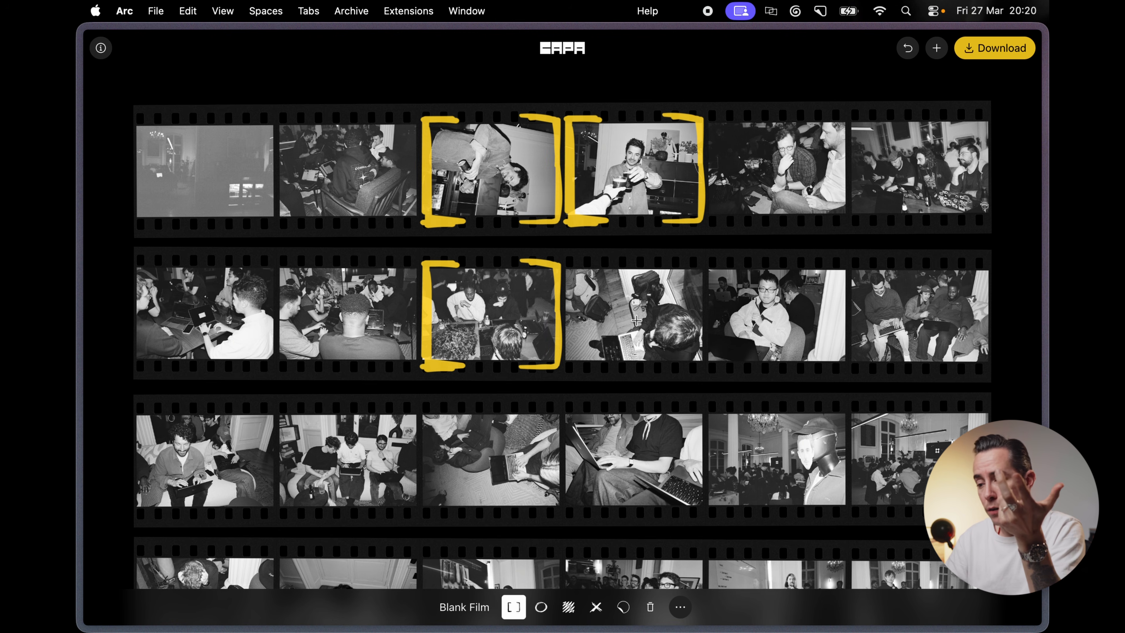
click(640, 321)
click(642, 323)
click(480, 314)
click(499, 206)
click(694, 178)
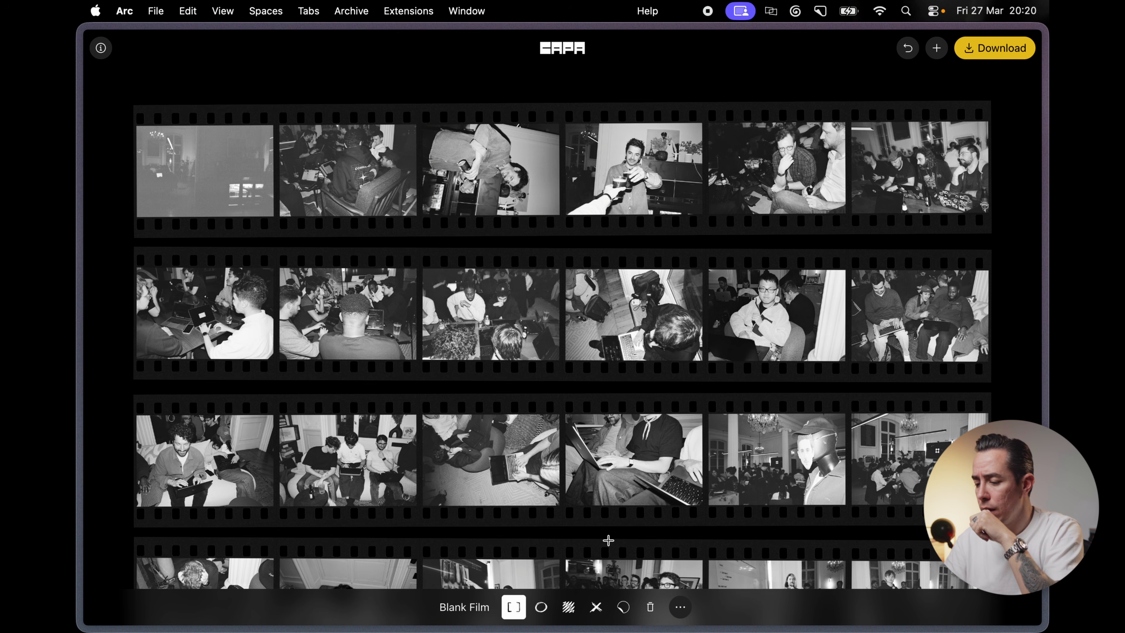
- Try red cross marks on the first frame, the last four of the third row and the last three of the second
click(596, 608)
click(217, 158)
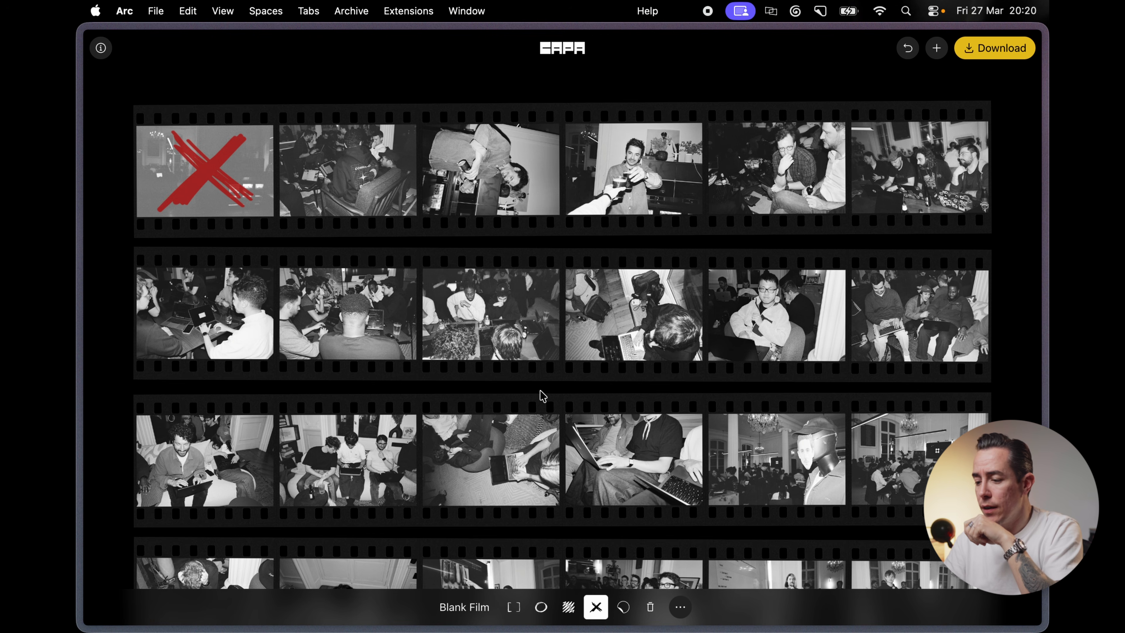
click(516, 433)
click(656, 459)
click(793, 460)
click(905, 457)
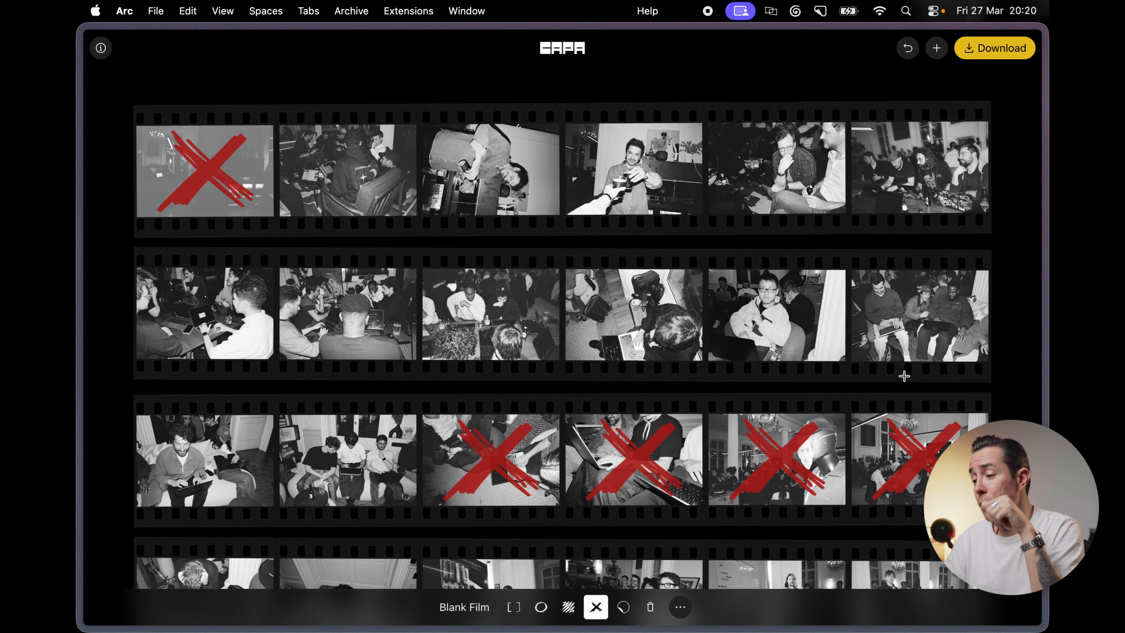
click(905, 375)
click(794, 328)
click(669, 328)
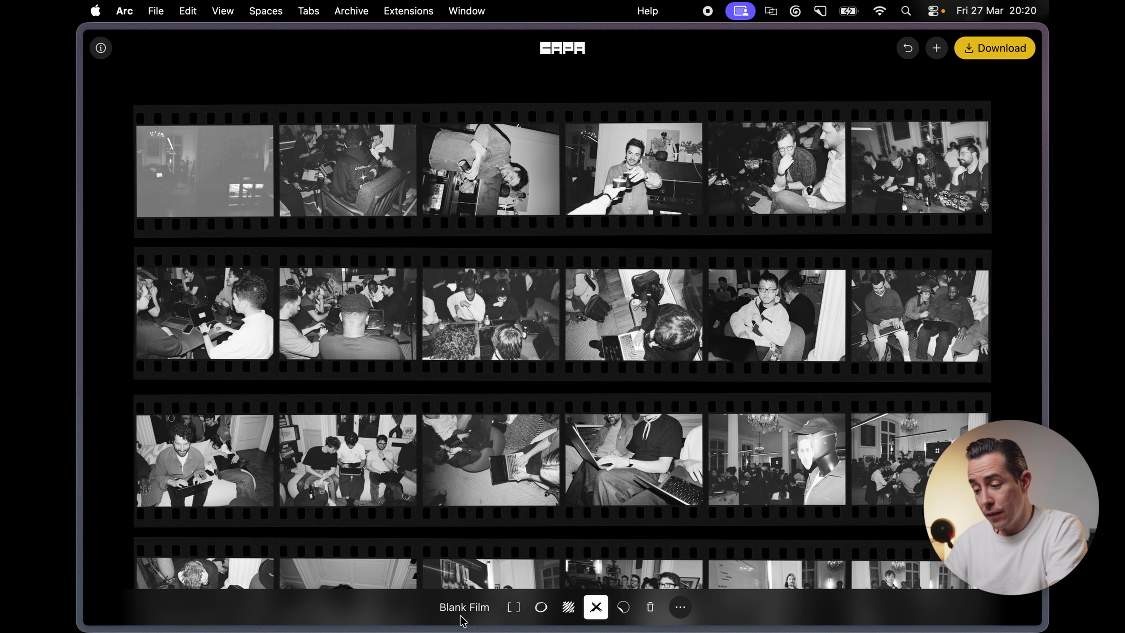
- Set the contact sheet's film stock to Ilford XP2 and look over all the rows
click(476, 608)
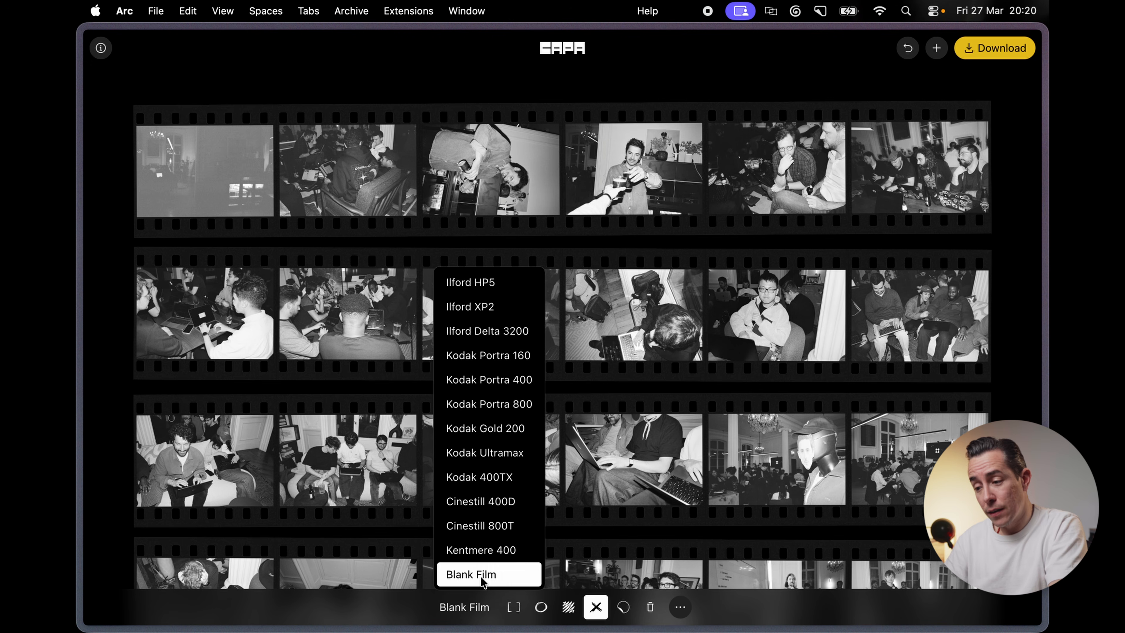
click(510, 314)
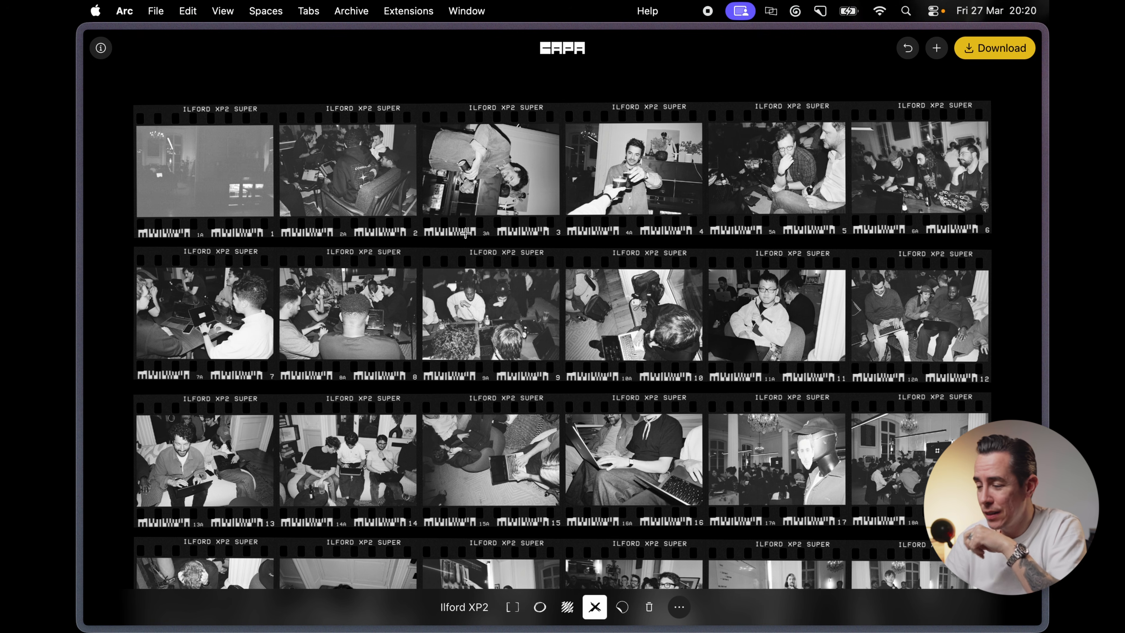
scroll(673, 492, down, 10)
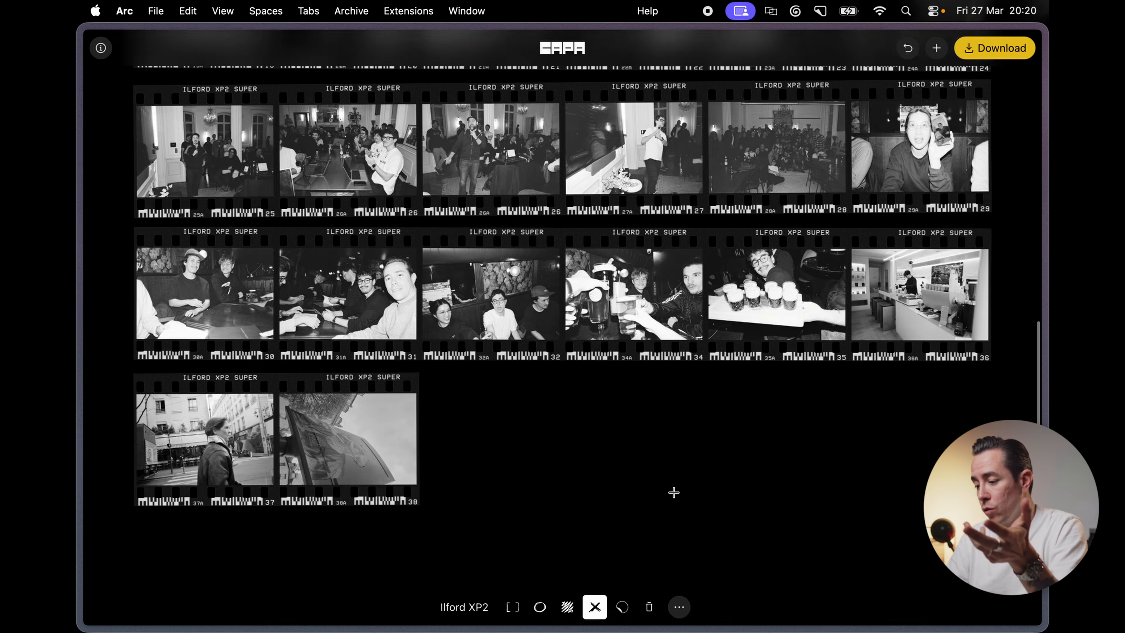
scroll(674, 492, up, 10)
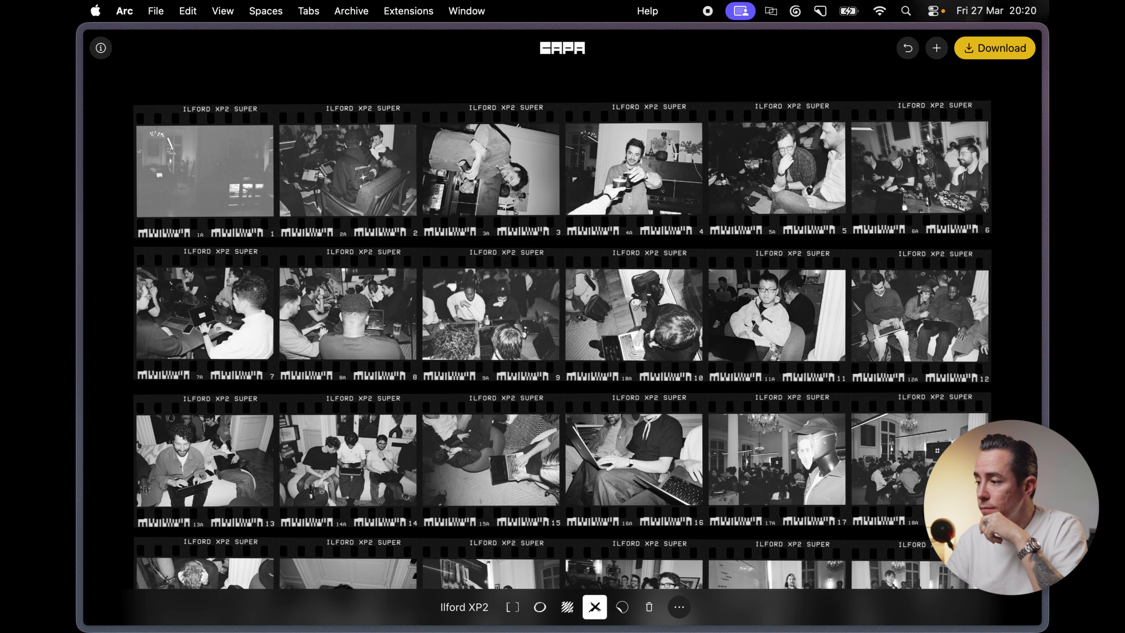
- Compare the available download sizes and download the contact sheet in the 2:3 format
click(999, 49)
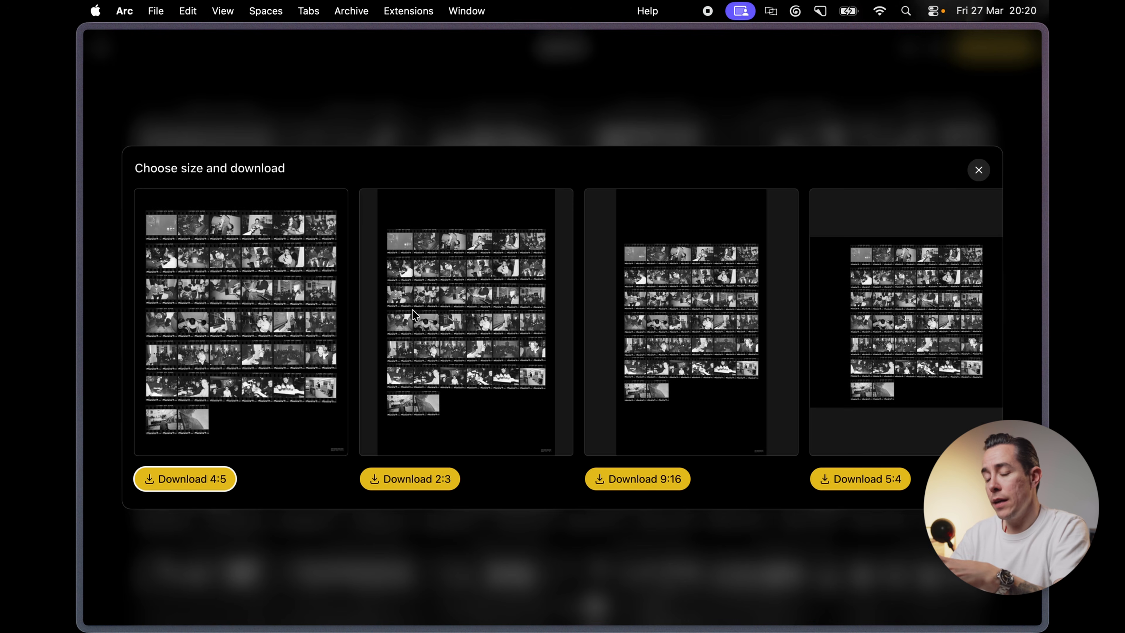
scroll(412, 309, right, 5)
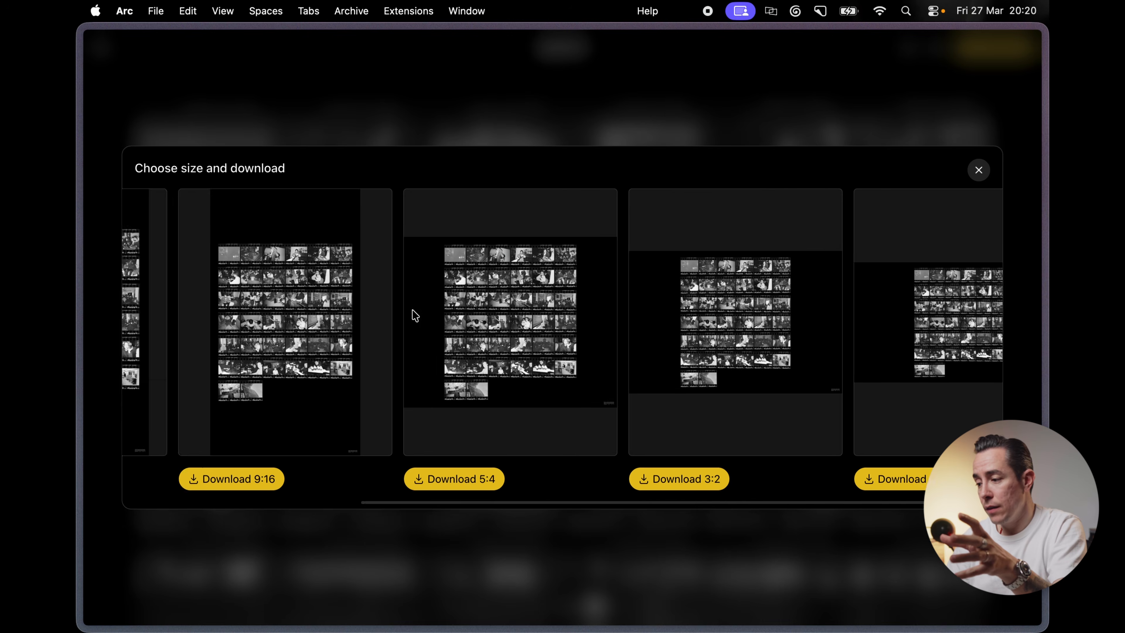
scroll(413, 310, left, 5)
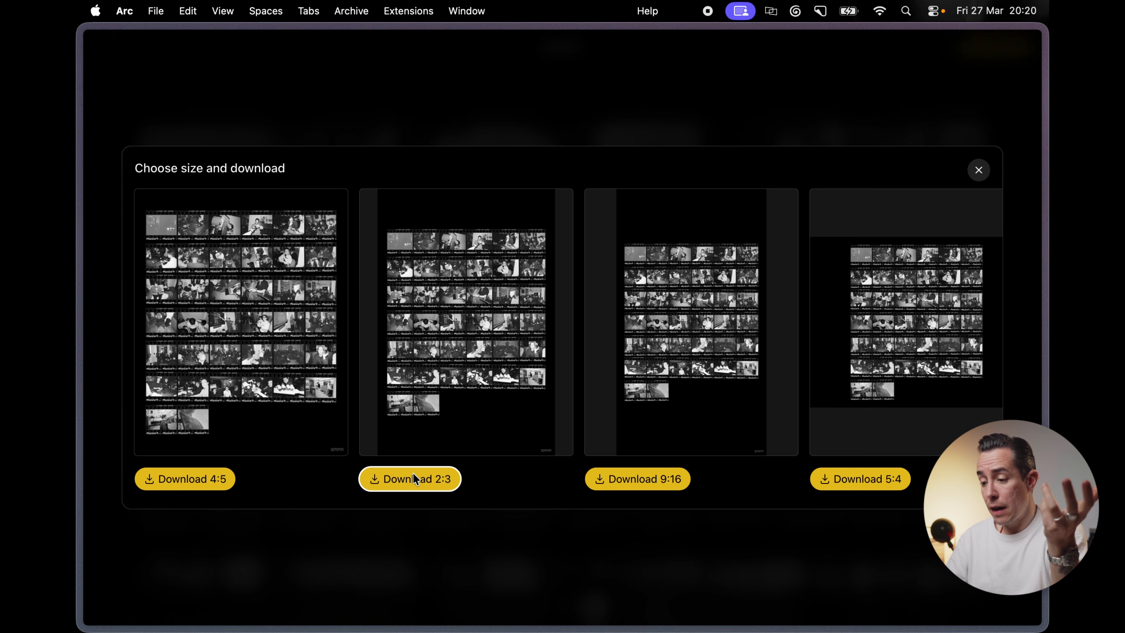
click(414, 473)
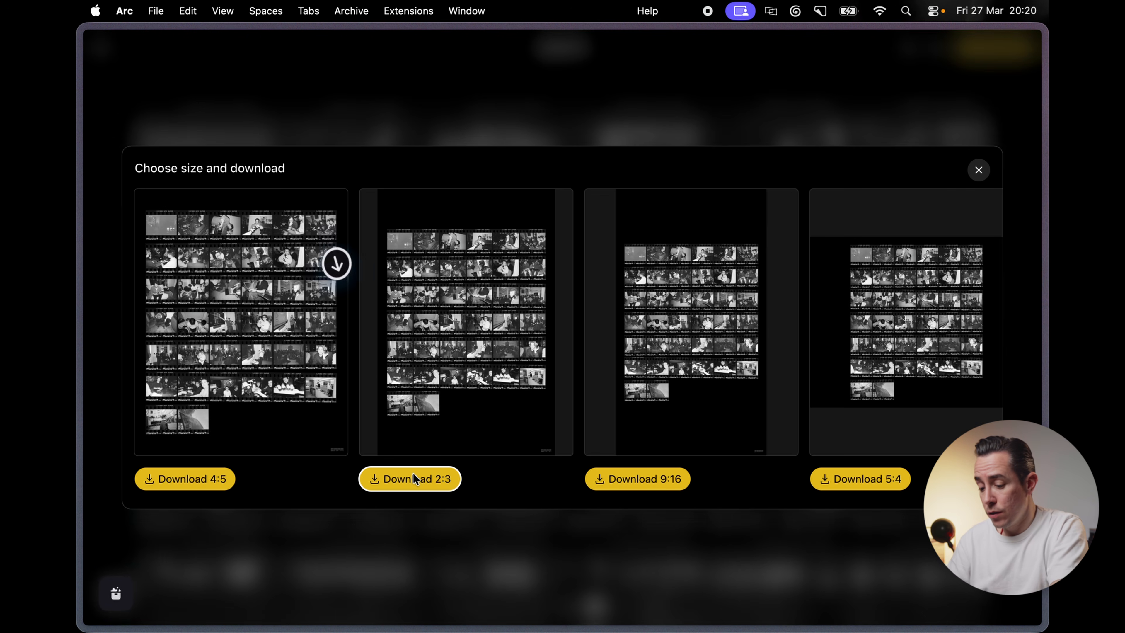
- Preview contact-sheet-ilford-xp2-2x3.png from Downloads in Finder, and return to the contact sheet in CAPA, closing the download dialog
key(cmd+Tab)
key(Down)
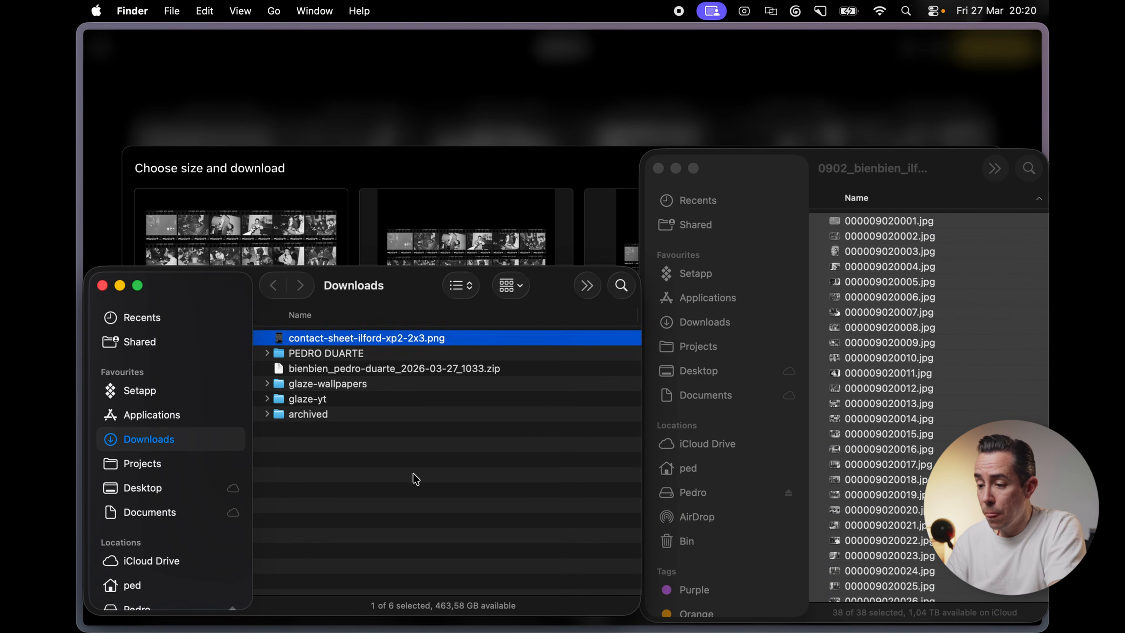
key(space)
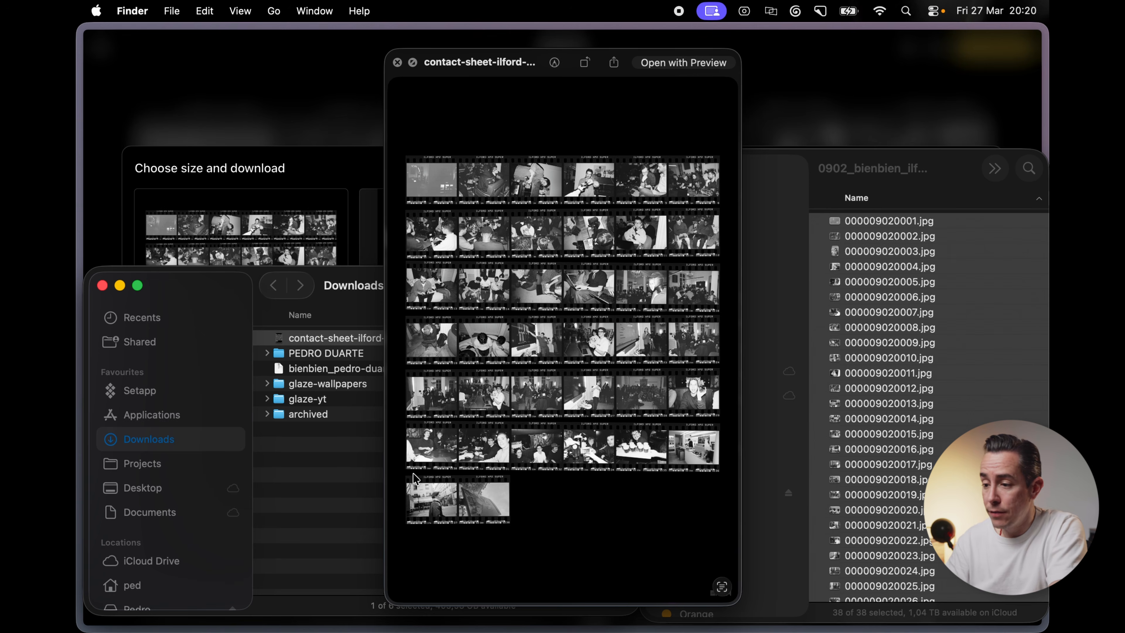
key(space)
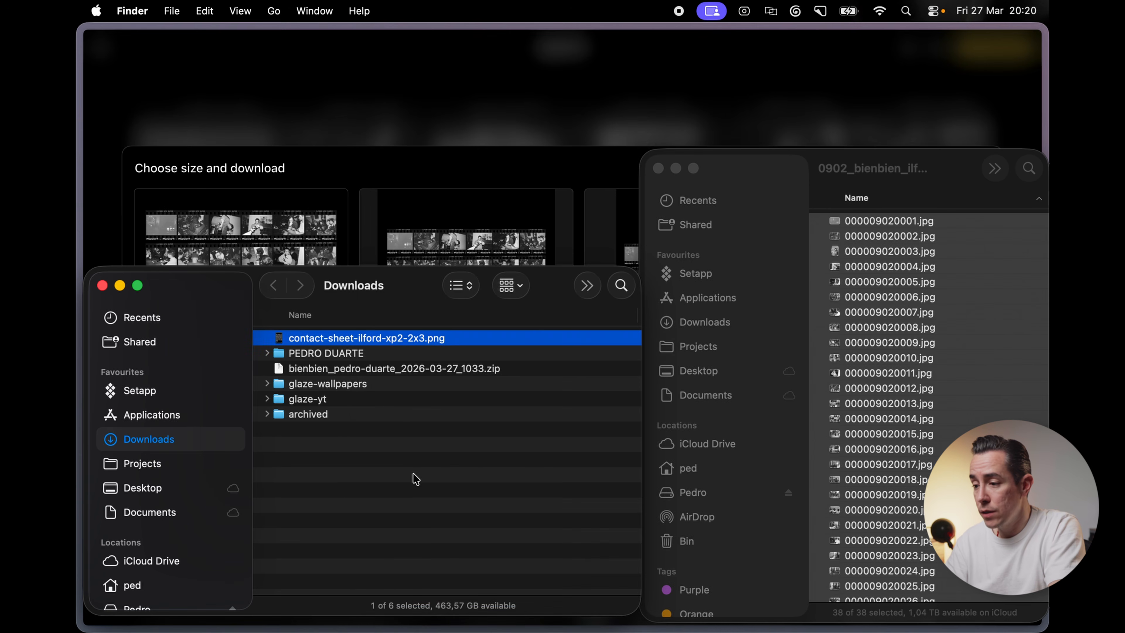
click(593, 108)
click(593, 108)
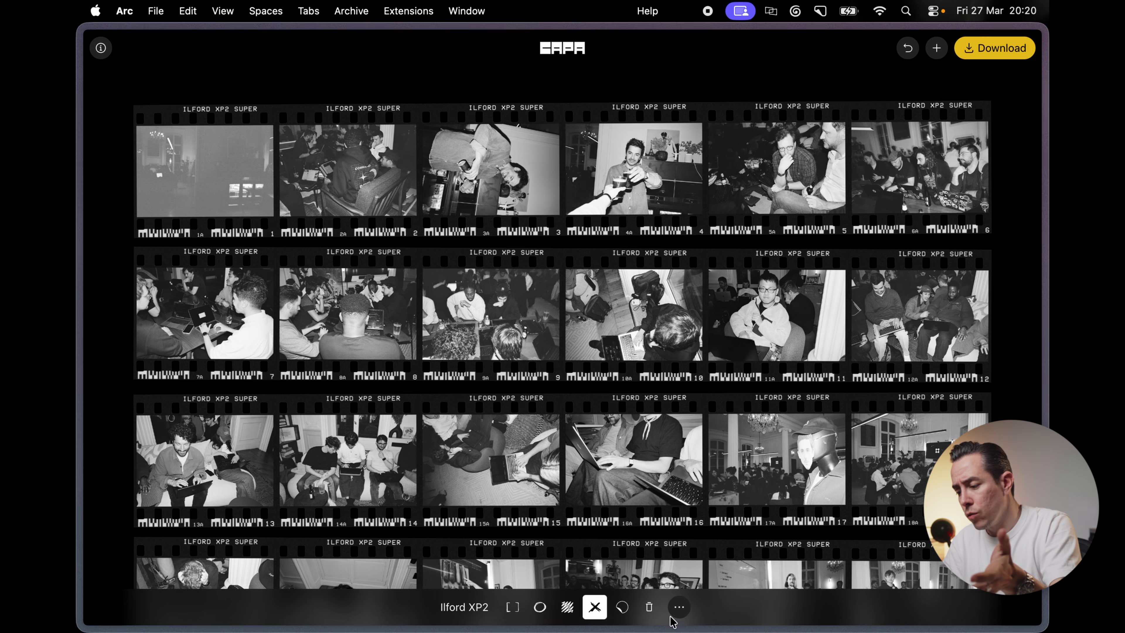
- Try a twin check number of 234 in the contact sheet's extra settings, and clear it
click(679, 608)
click(678, 381)
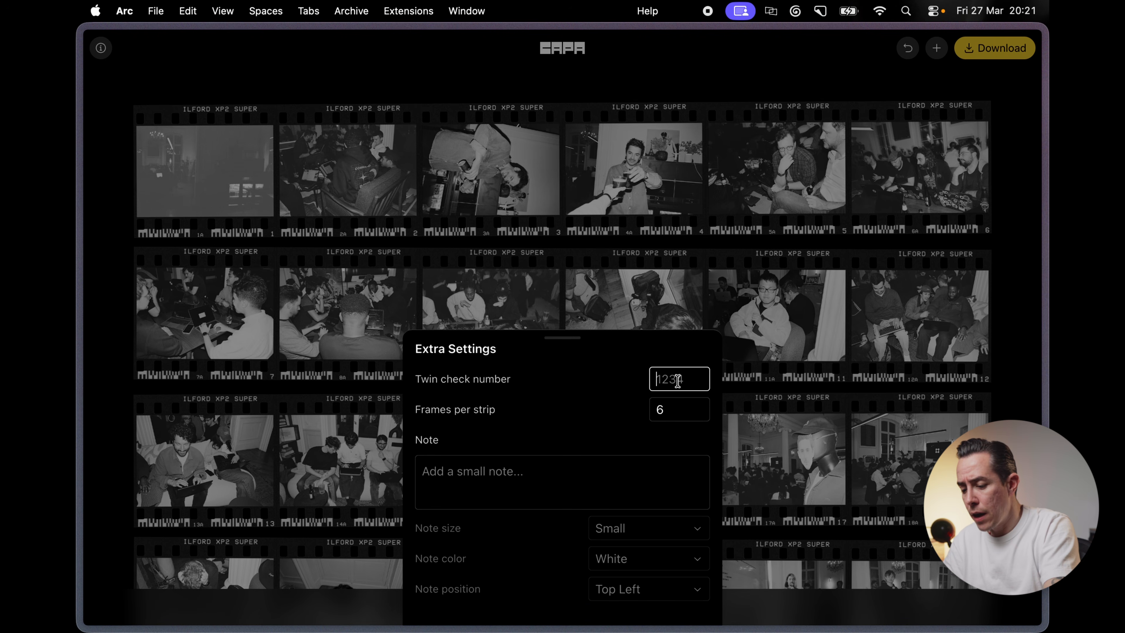
text(234)
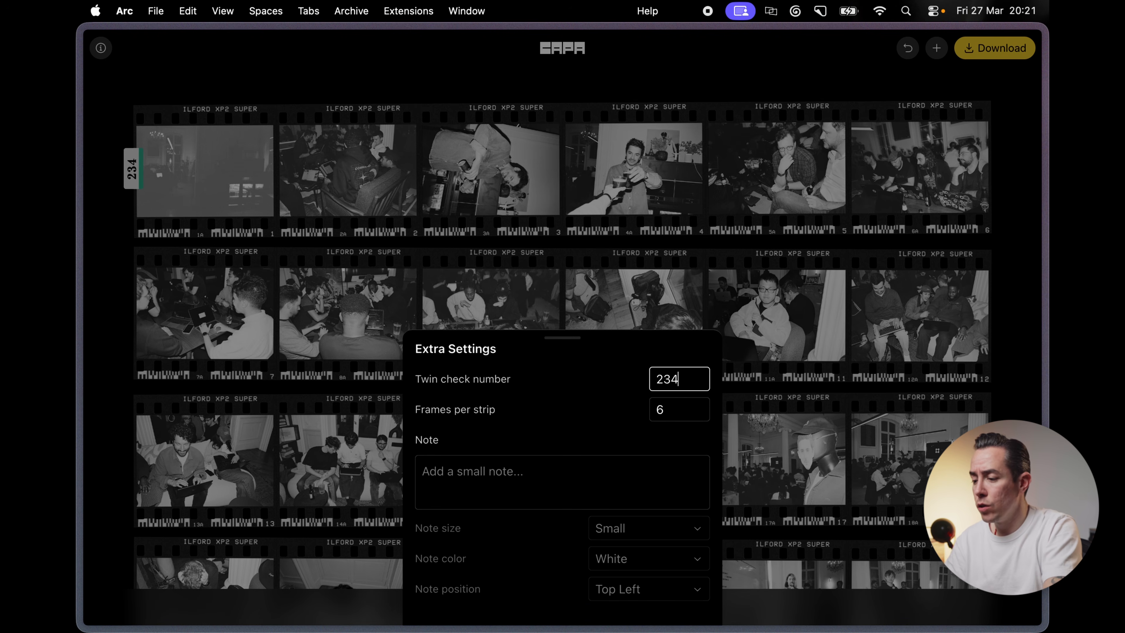
text(4)
key(super+a)
key(BackSpace)
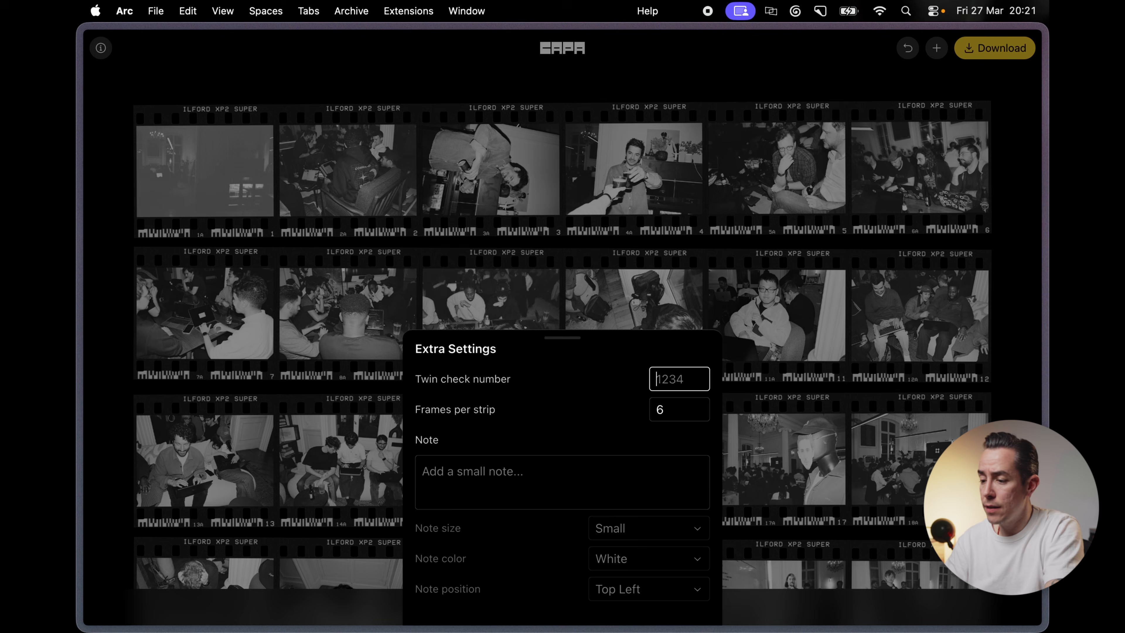
click(701, 182)
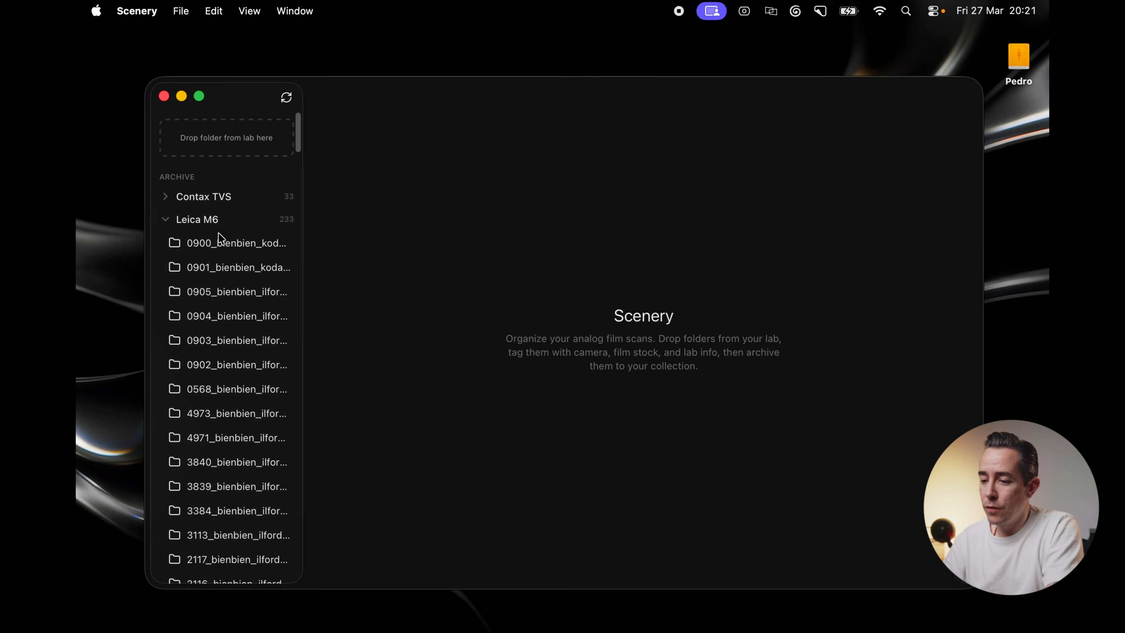
- Switch to Scenery and look through the photos of roll 0900 archived under Leica M6
click(237, 246)
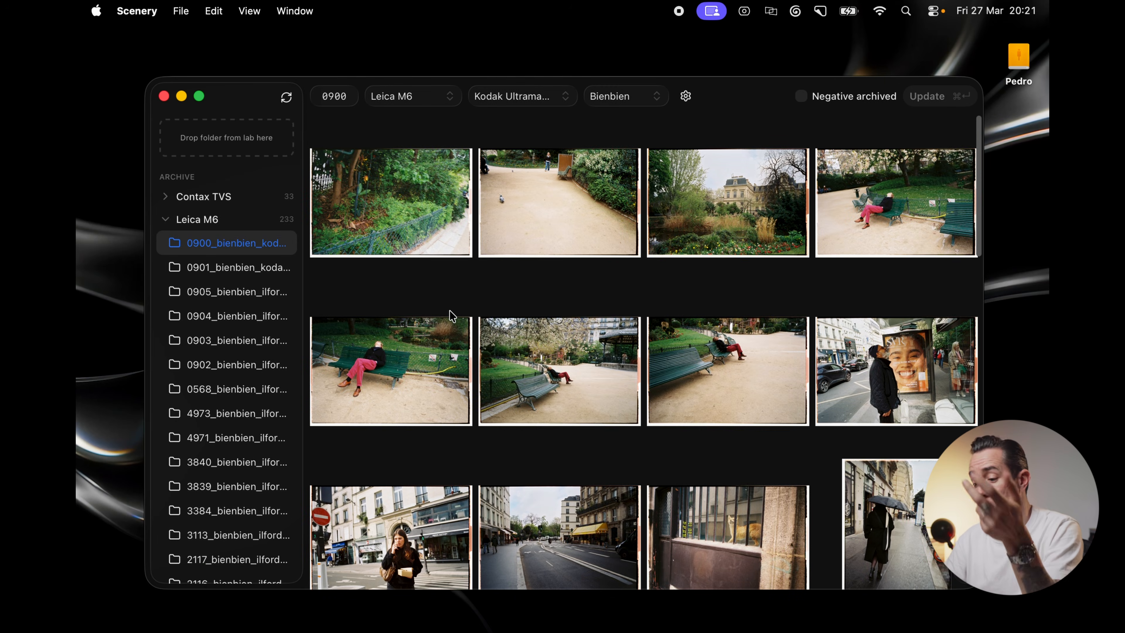
scroll(450, 310, down, 3)
scroll(449, 309, down, 10)
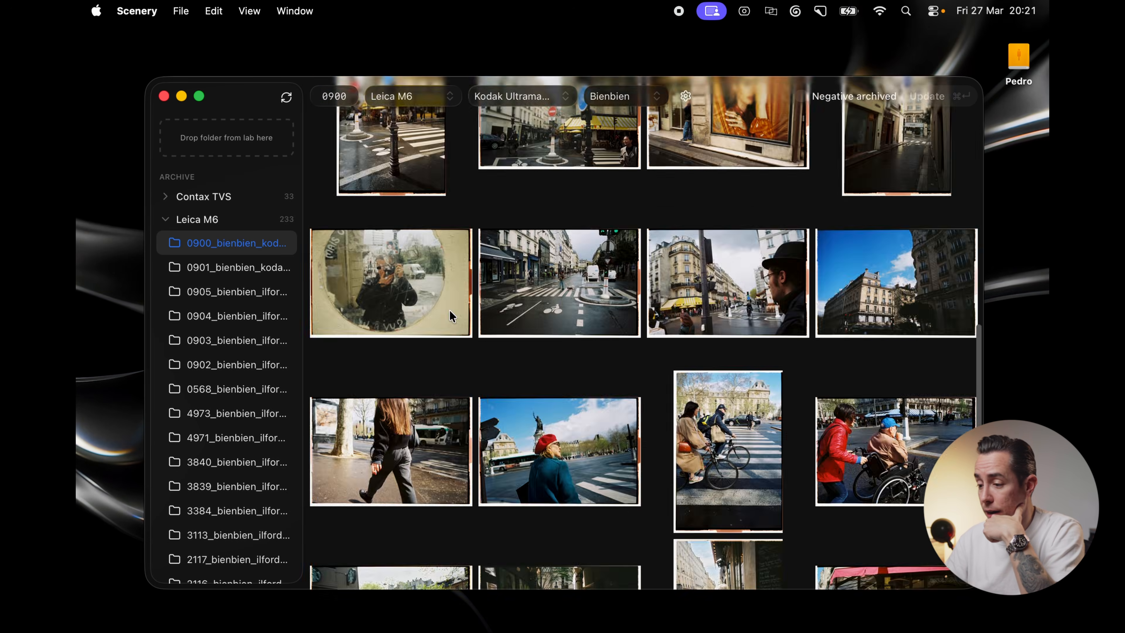
scroll(452, 315, down, 8)
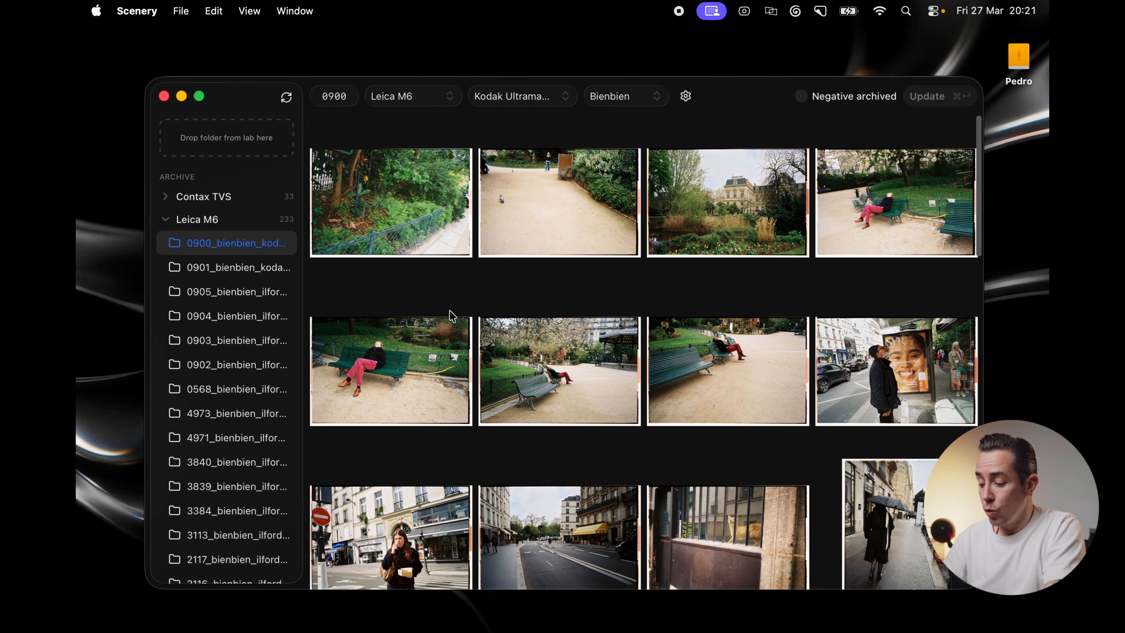
- Generate a contact sheet for roll 0900 and show the resulting file in Finder
key(super+k)
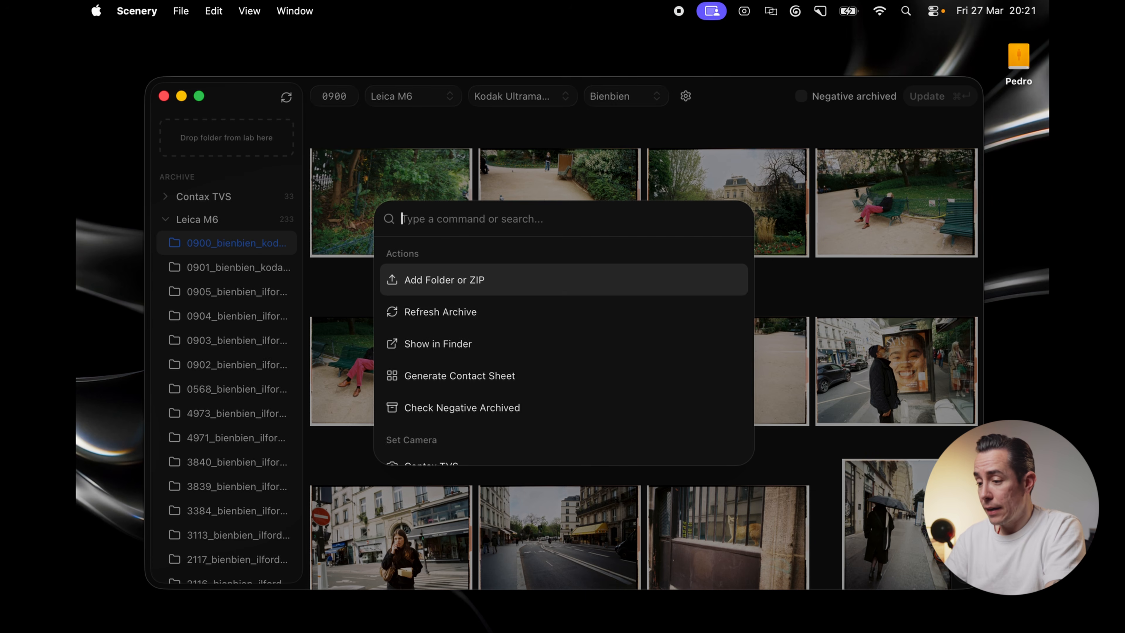
text(gene)
key(Return)
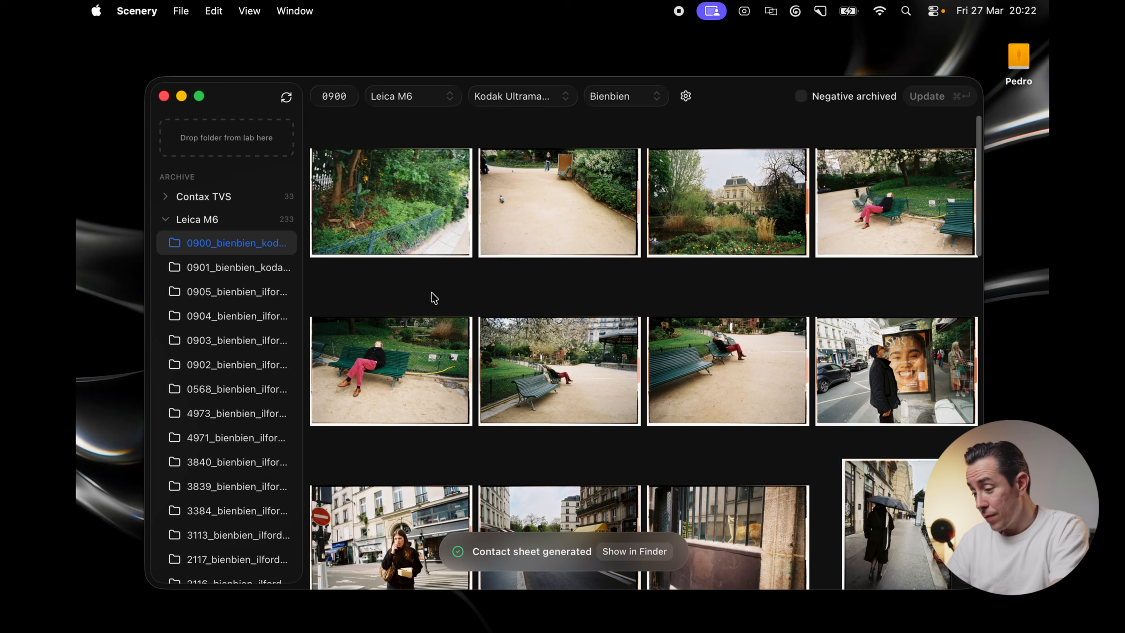
click(630, 551)
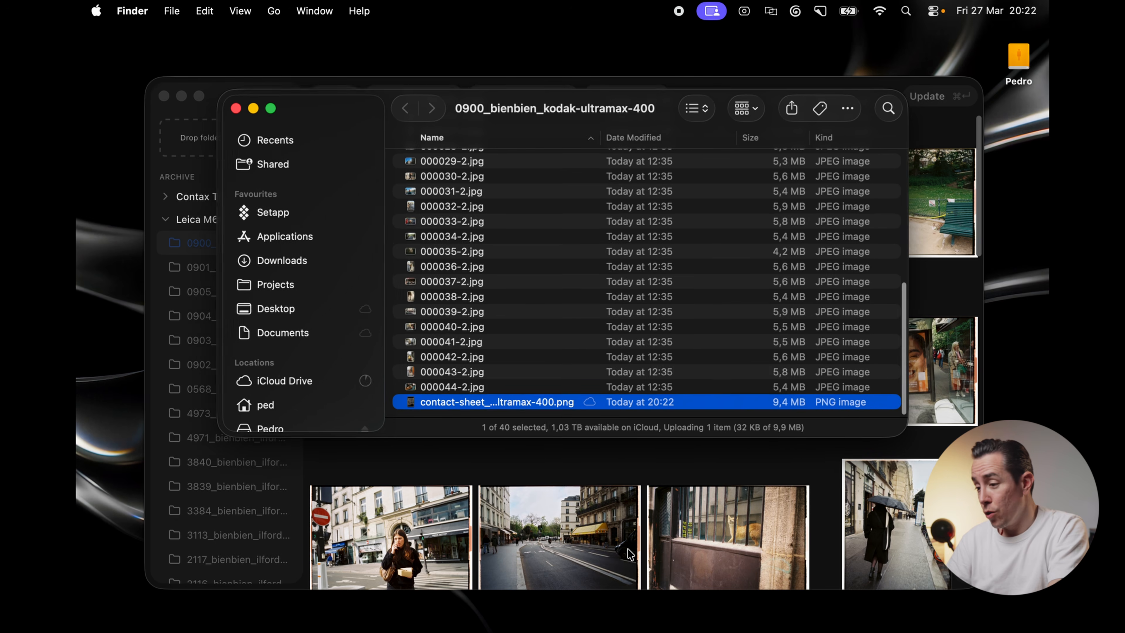
- Quick Look roll 0900's contact sheet PNG, open it in Preview in an enlarged window, and examine the film strips up to the first row
key(space)
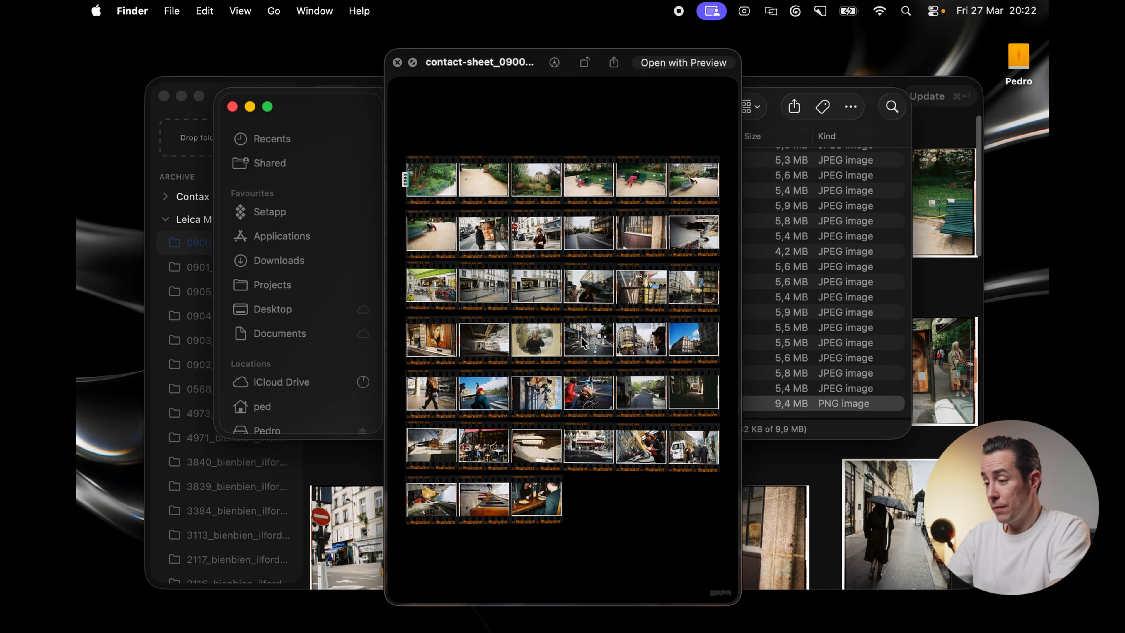
key(space)
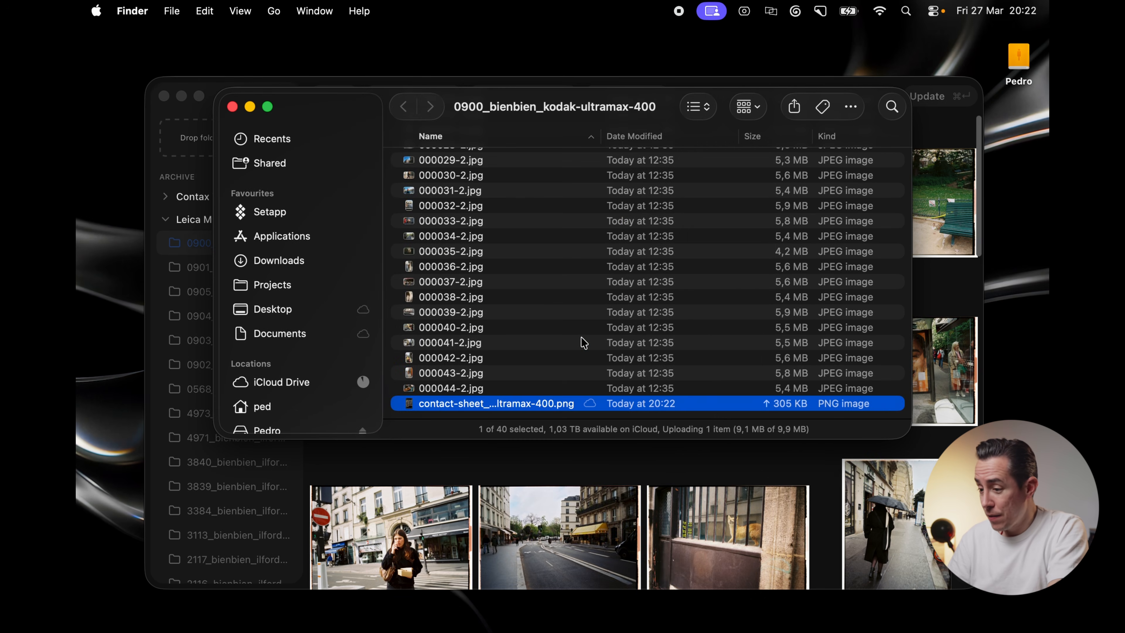
key(super+o)
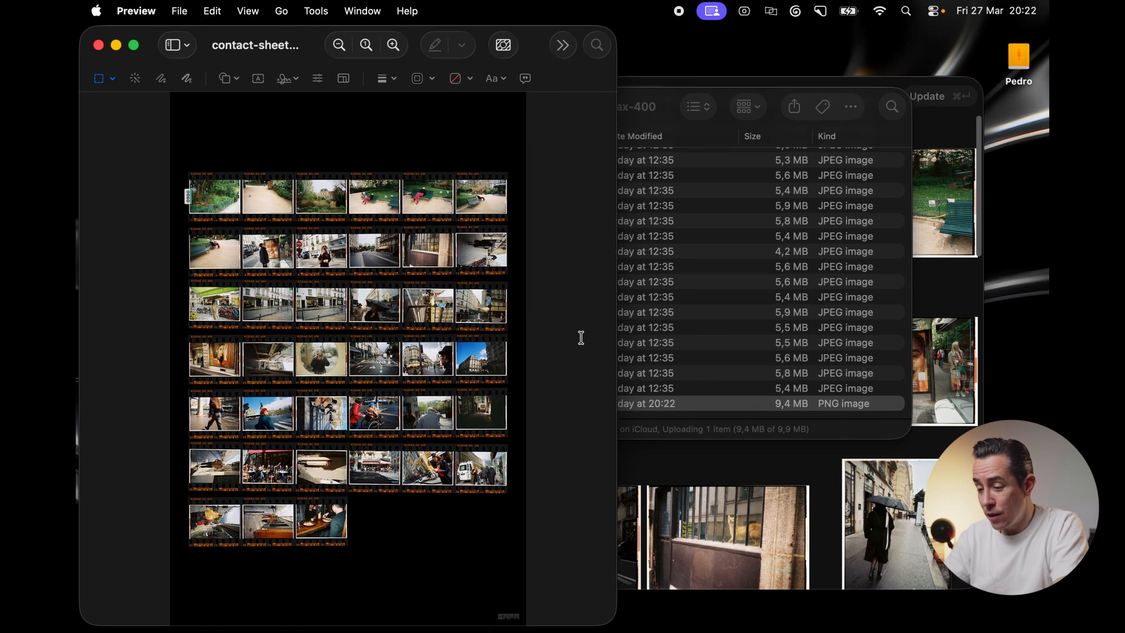
key(ctrl+alt+Return)
scroll(581, 338, up, 5)
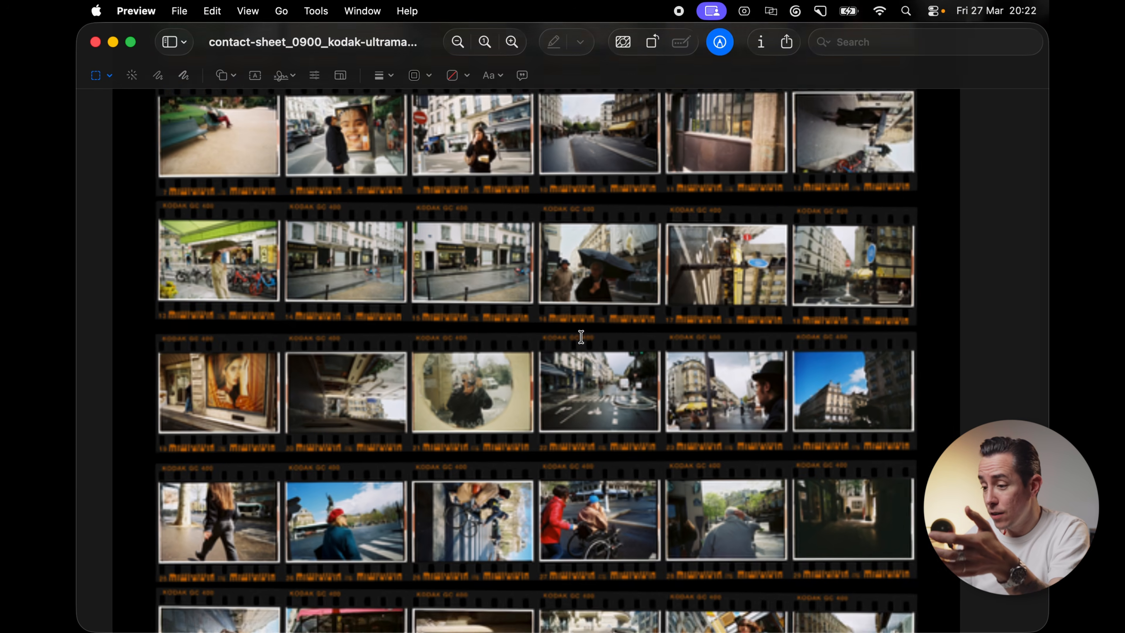
scroll(582, 338, up, 5)
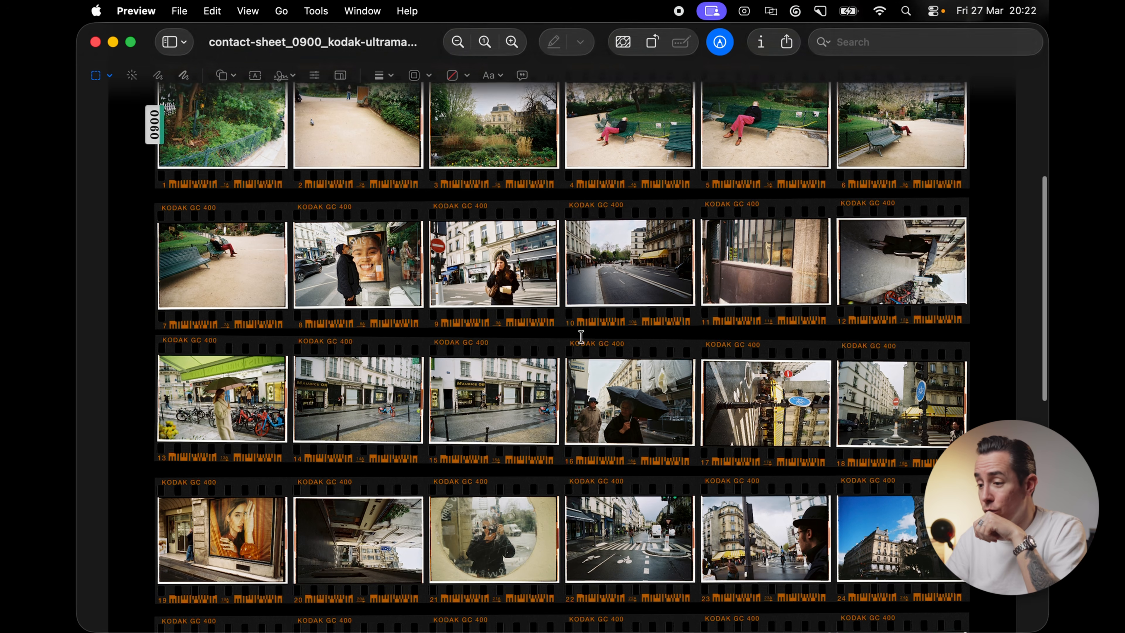
scroll(480, 196, up, 4)
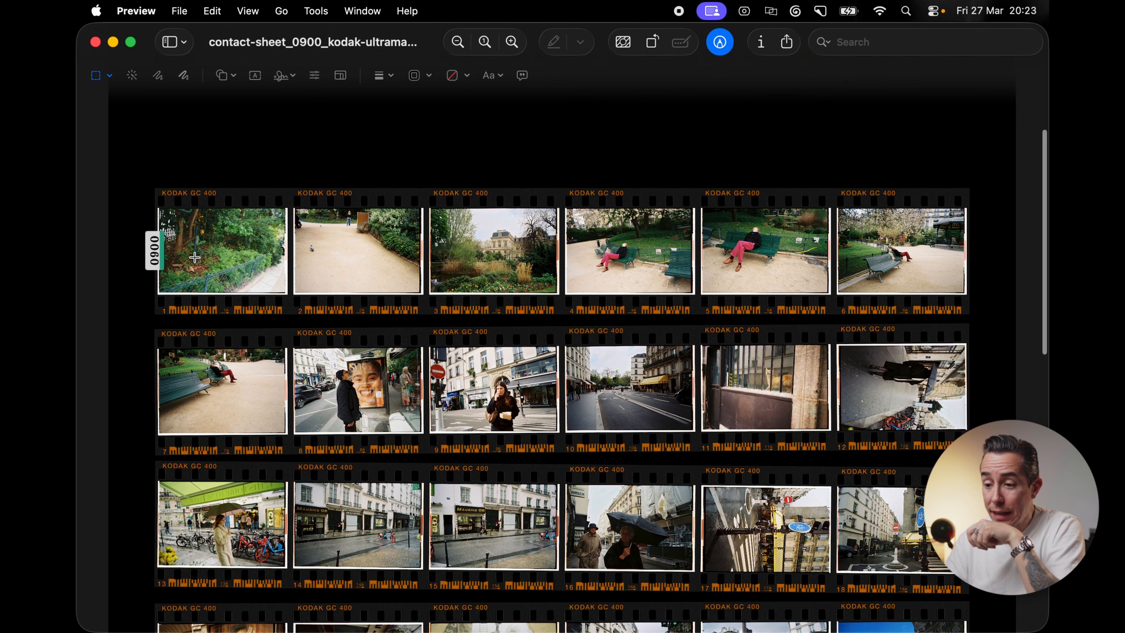